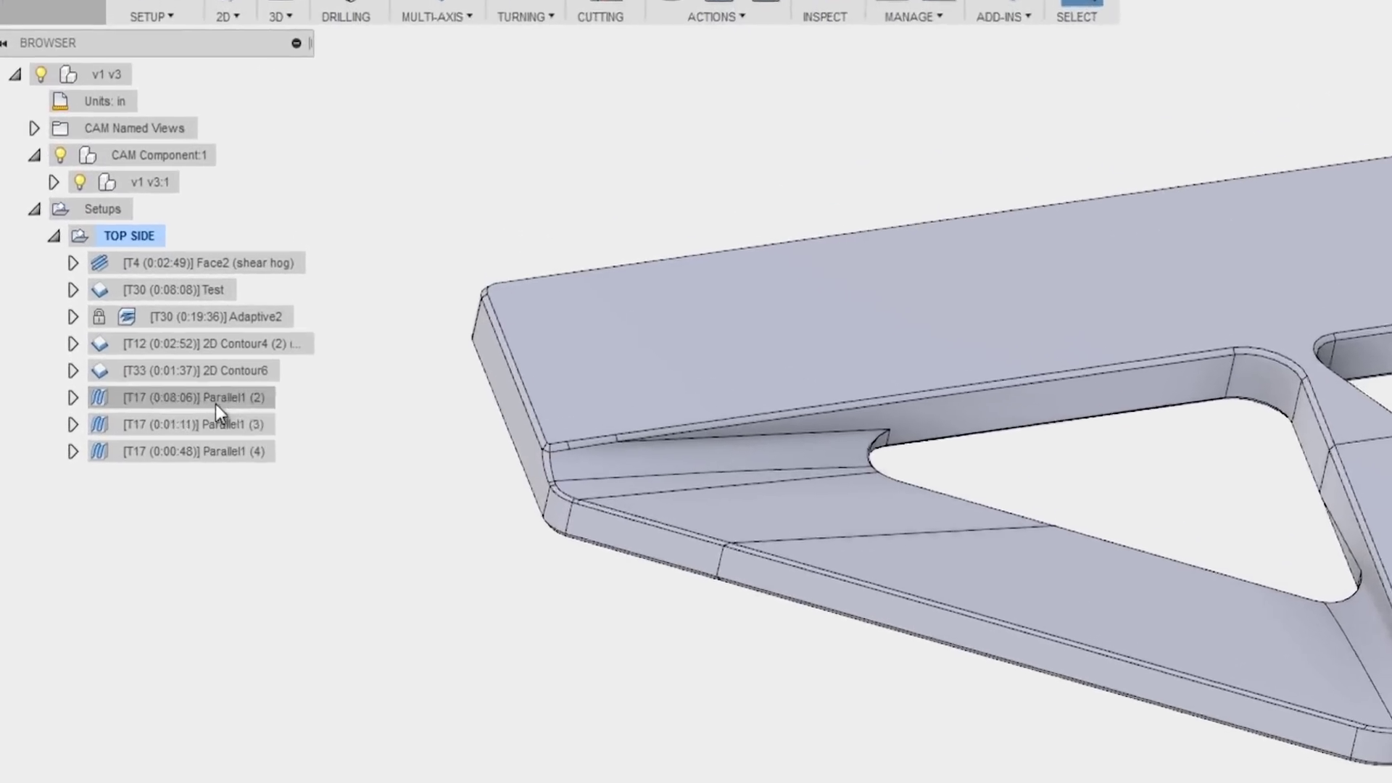
Review the toolpaths of the three existing Parallel operations in the TOP SIDE setup
{"action": "left_click", "coordinate": [148, 355]}
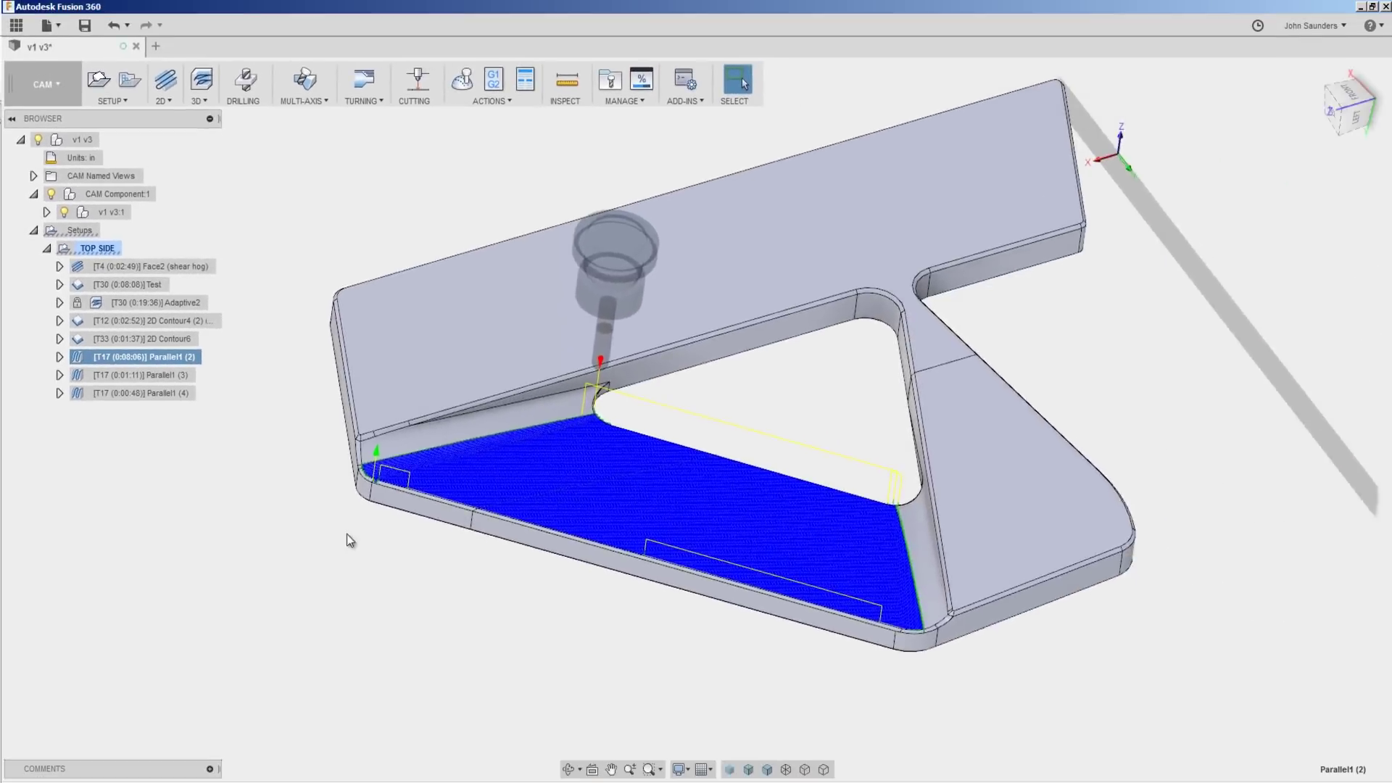
{"action": "middle_click_drag", "start_coordinate": [347, 533], "coordinate": [359, 508], "text": "shift"}
{"action": "key", "text": "Escape"}
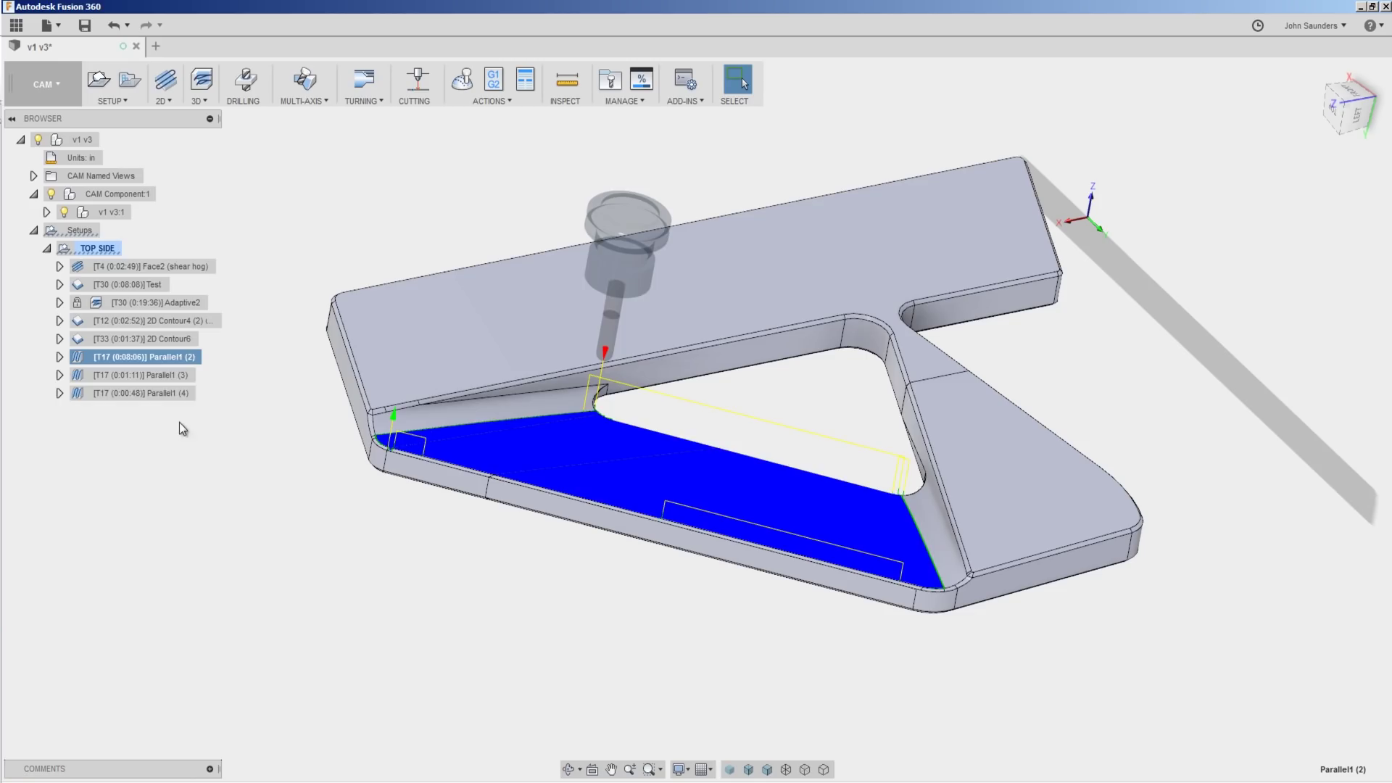
{"action": "left_click", "coordinate": [158, 374]}
{"action": "left_click", "coordinate": [158, 394]}
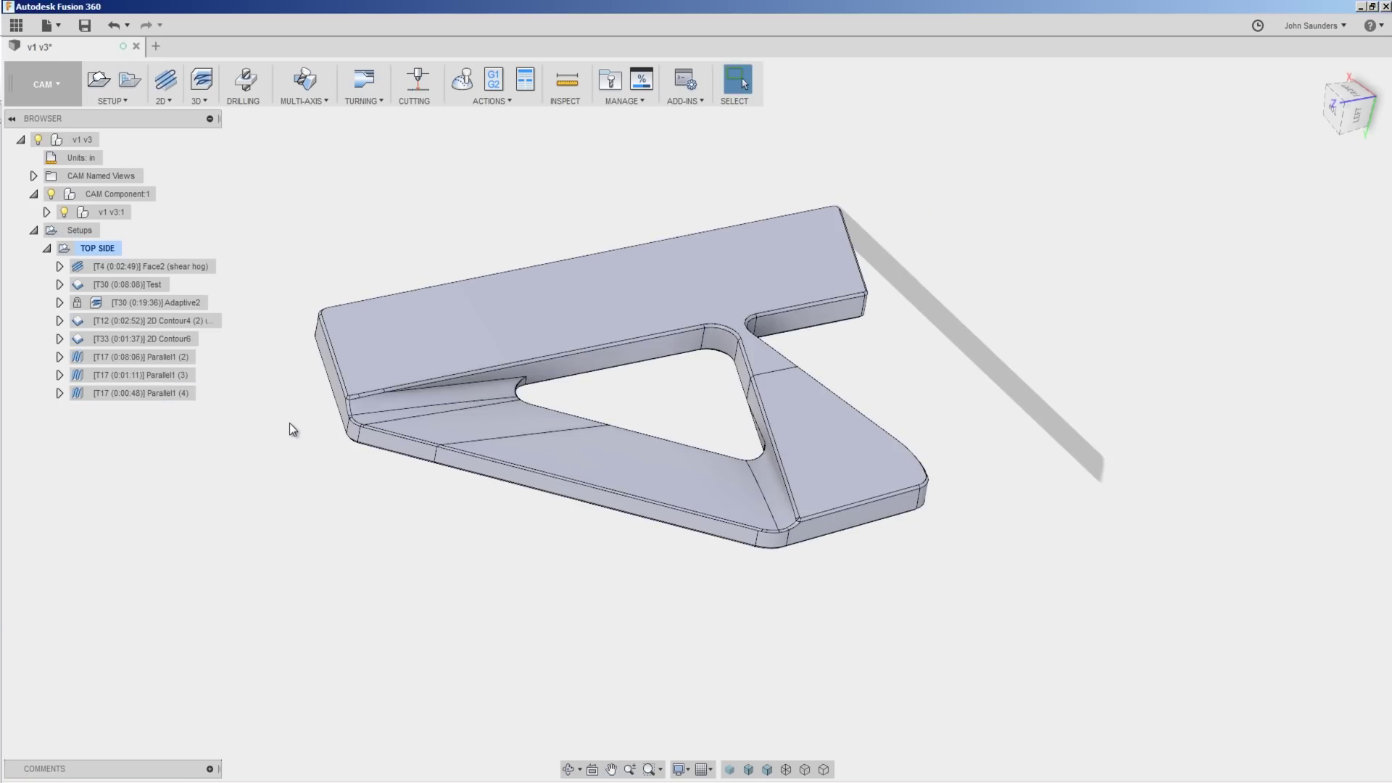
Duplicate the TOP SIDE setup and rename the copy as Basic Parallel
{"action": "left_click", "coordinate": [98, 250]}
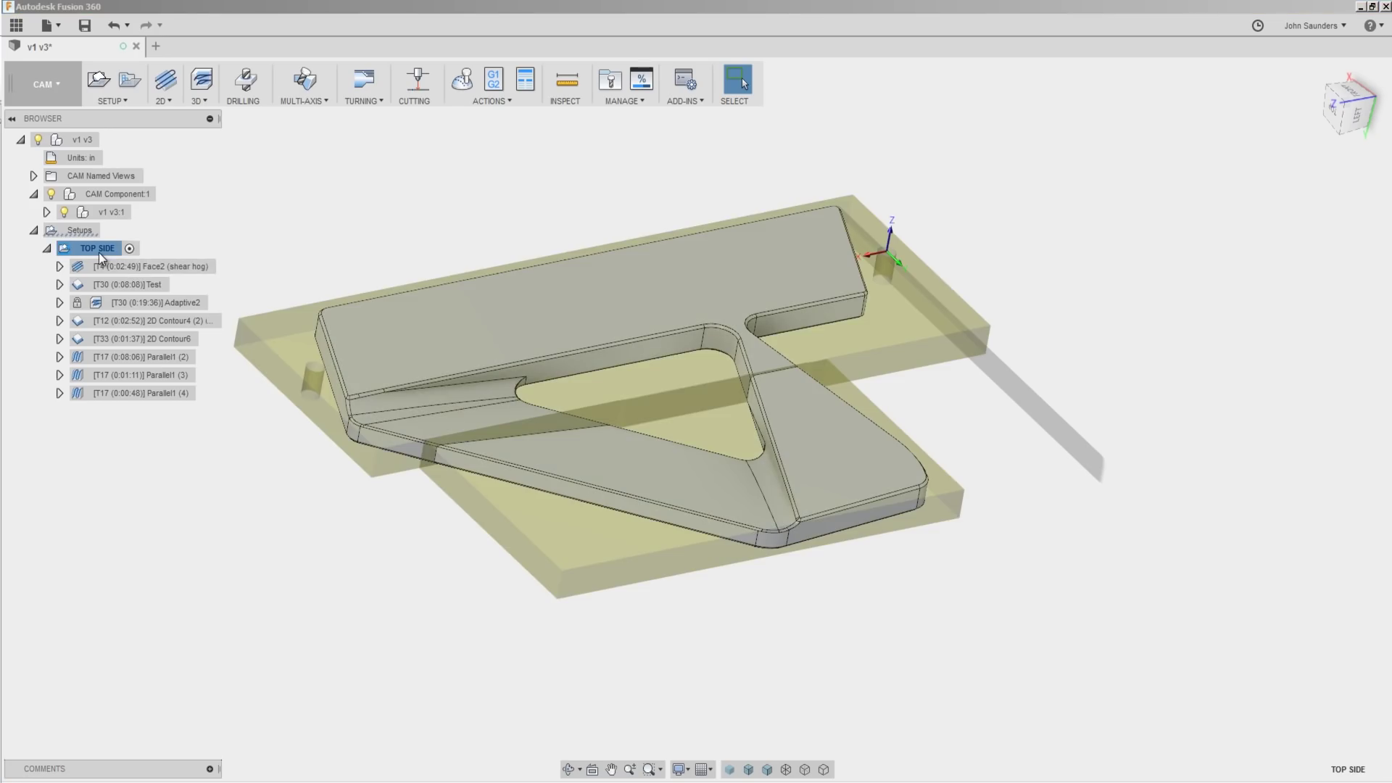
{"action": "key", "text": "ctrl+d"}
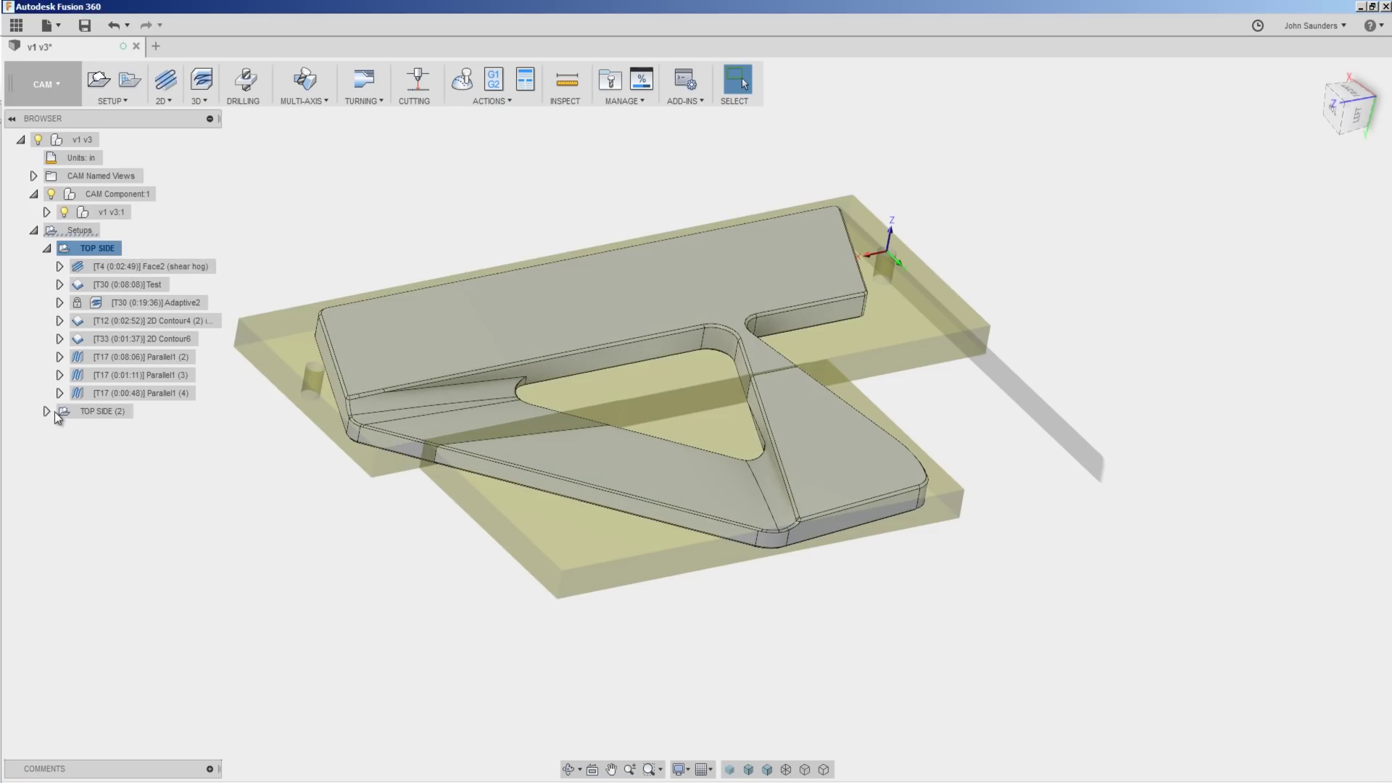
{"action": "left_click", "coordinate": [46, 412]}
{"action": "left_click", "coordinate": [98, 411]}
{"action": "left_click", "coordinate": [103, 412]}
{"action": "type", "text": "B"}
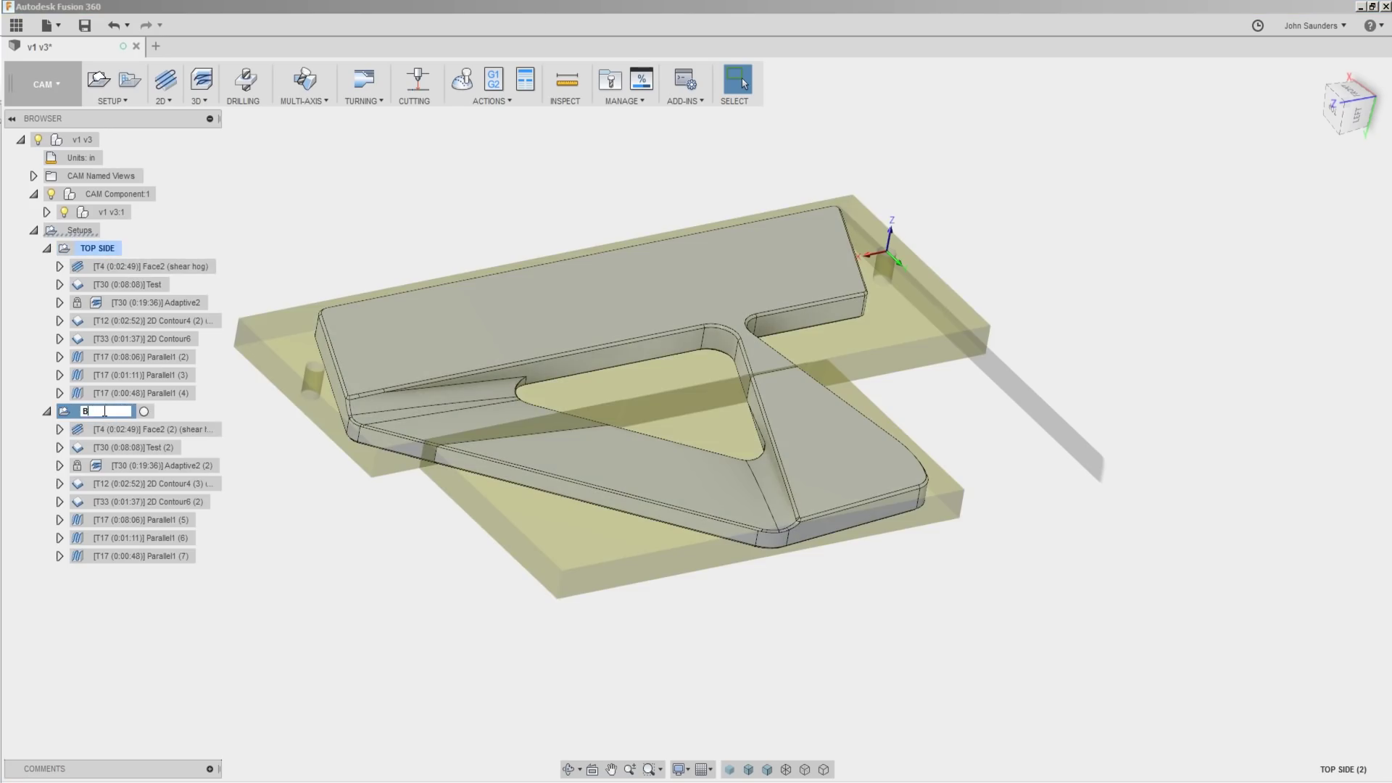
{"action": "type", "text": "asic Parallel"}
{"action": "key", "text": "Return"}
Delete the three Parallel operations from the Basic Parallel setup
{"action": "left_click", "coordinate": [136, 520]}
{"action": "left_click", "coordinate": [145, 555], "text": "shift"}
{"action": "key", "text": "Delete"}
{"action": "key", "text": "Delete"}
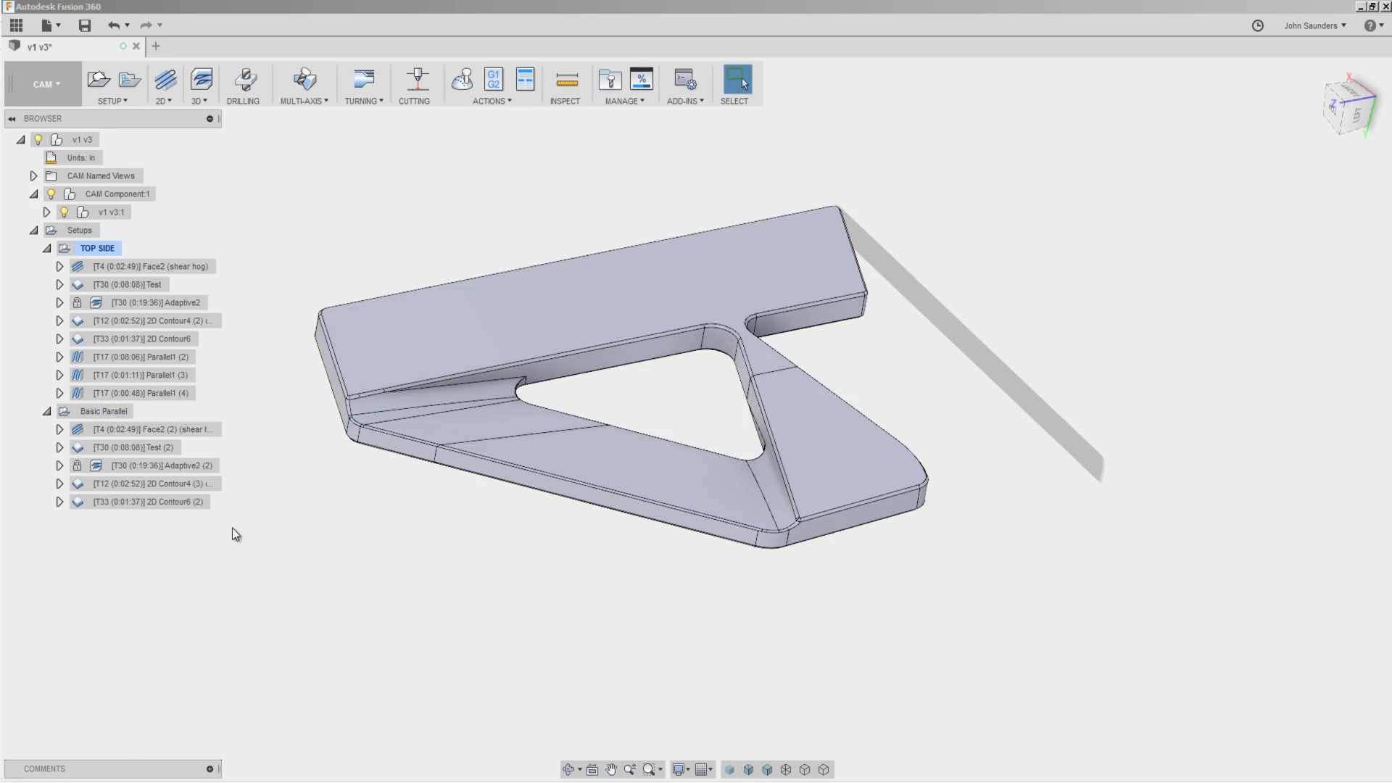
Start a 3D Parallel operation in the Basic Parallel setup using tool #17, the 1/2" ball end mill
{"action": "left_click", "coordinate": [205, 102]}
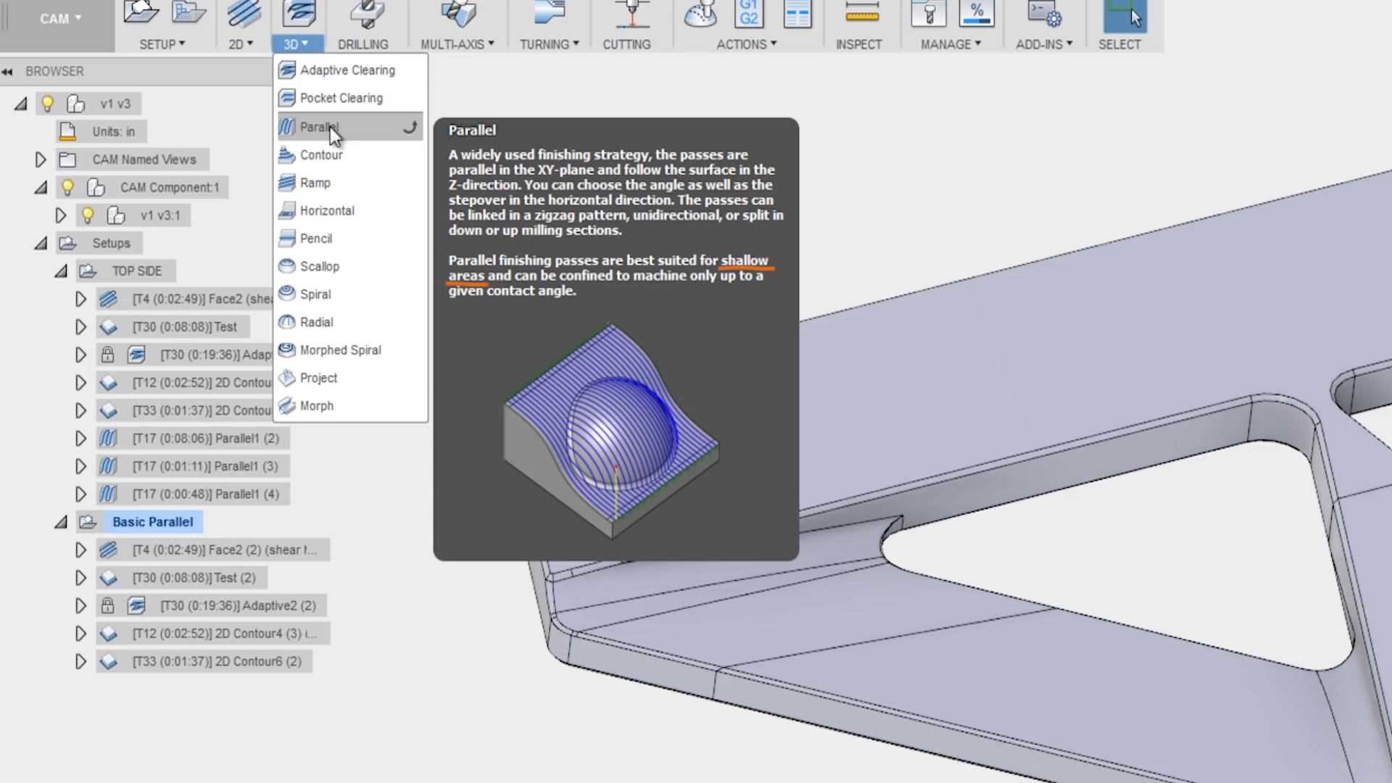
{"action": "middle_click_drag", "start_coordinate": [504, 726], "coordinate": [493, 674], "text": "shift"}
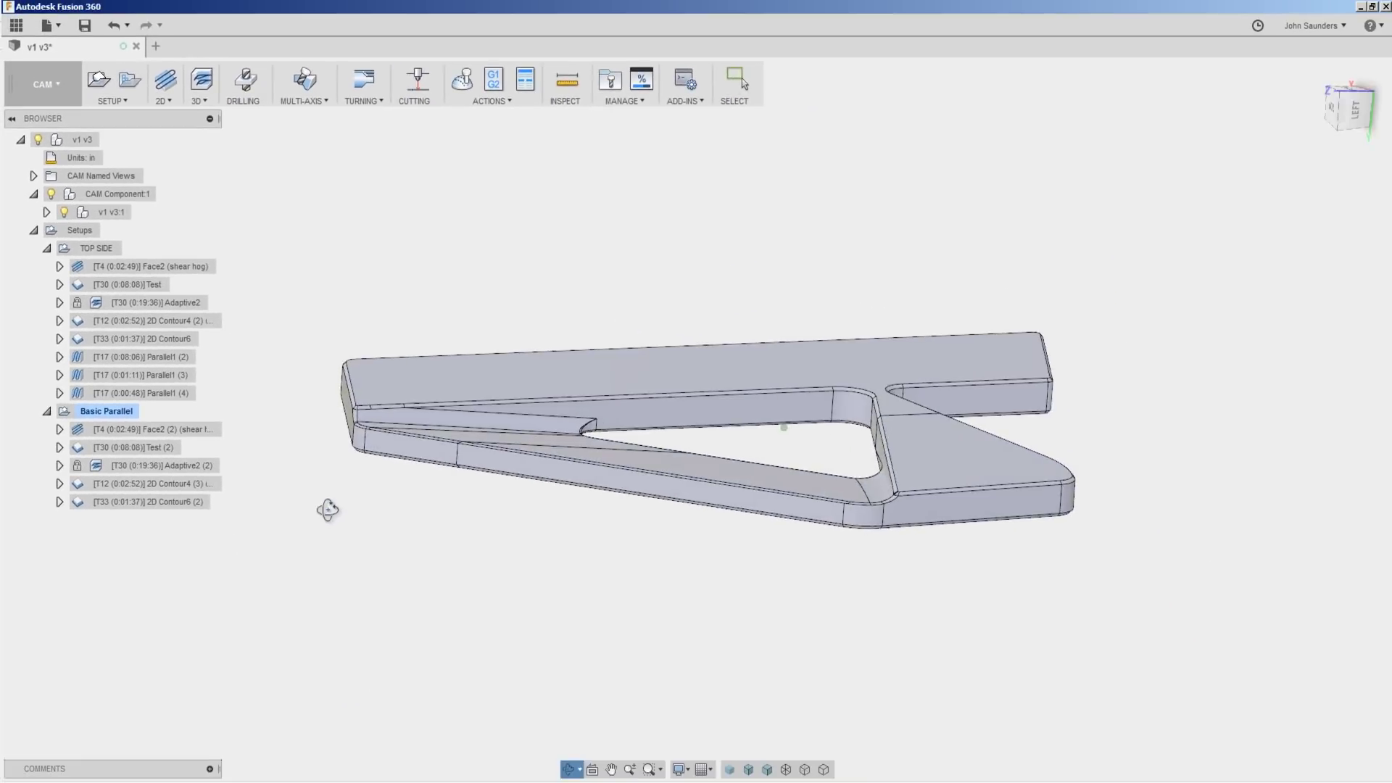
{"action": "middle_click_drag", "start_coordinate": [328, 509], "coordinate": [322, 509], "text": "shift"}
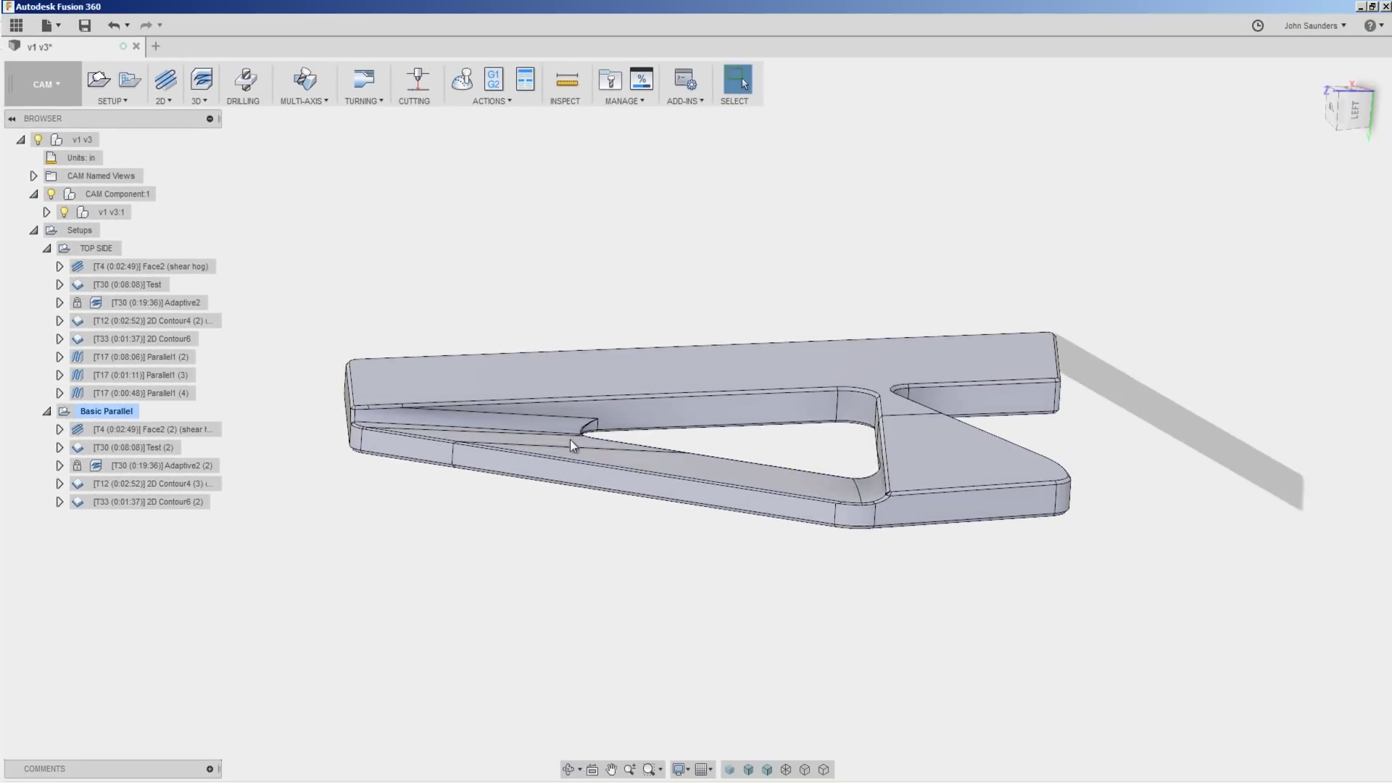
{"action": "scroll", "coordinate": [655, 456], "scroll_direction": "up", "scroll_amount": 4}
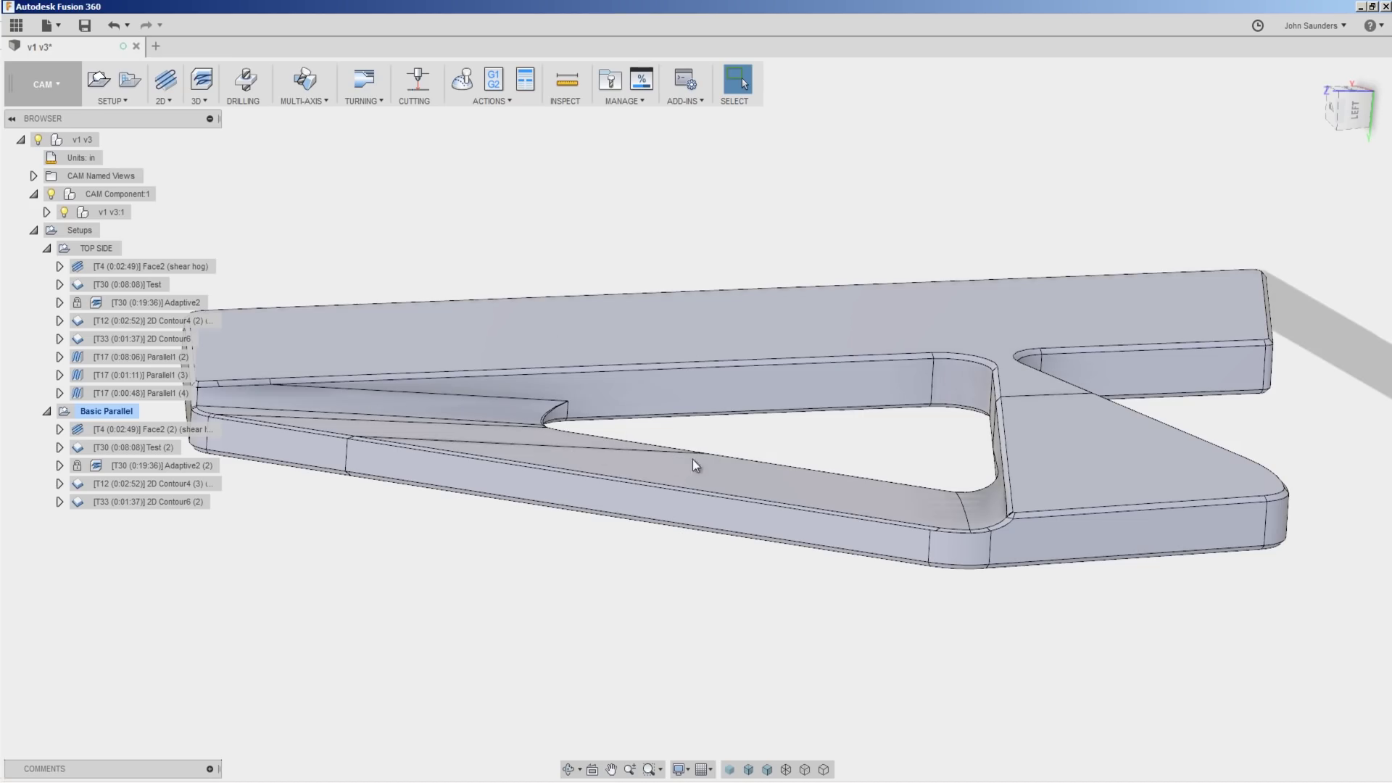
{"action": "scroll", "coordinate": [409, 442], "scroll_direction": "down", "scroll_amount": 3}
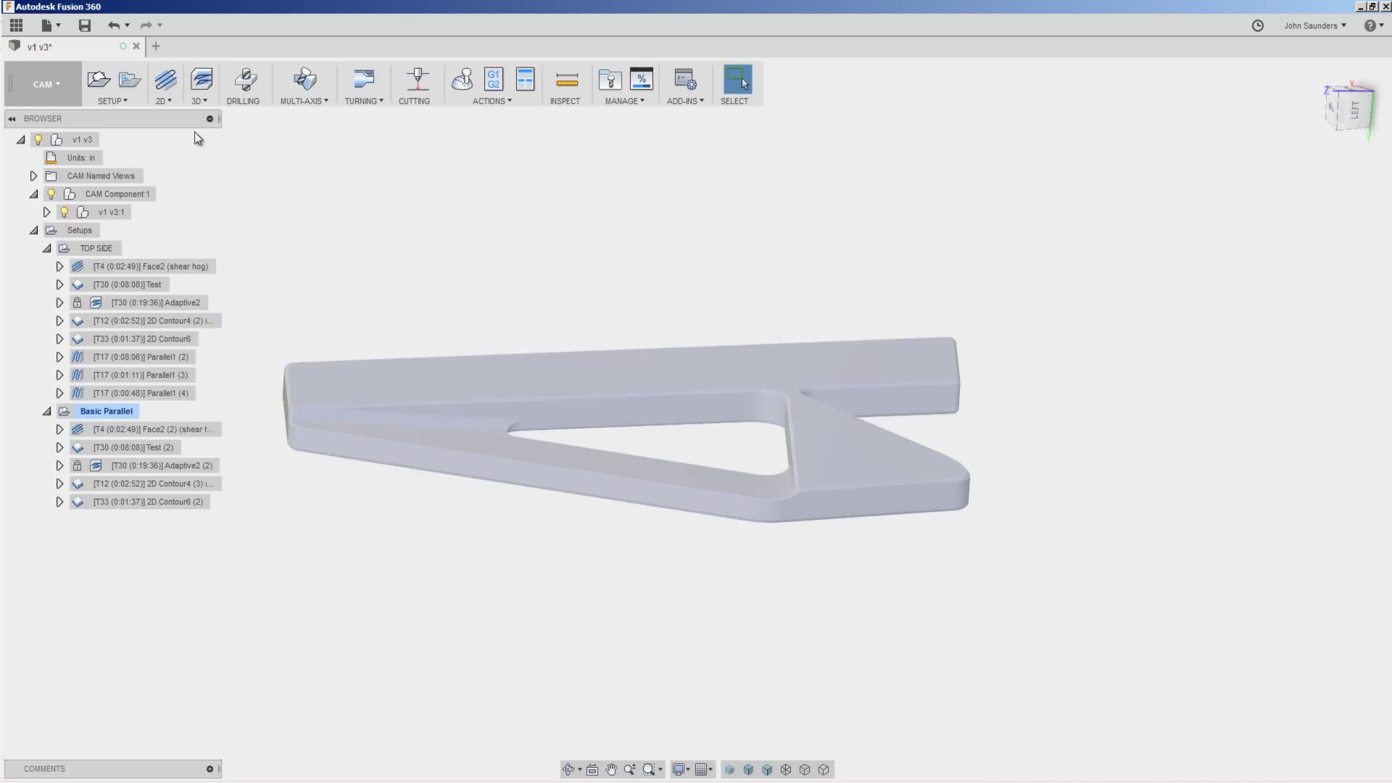
{"action": "left_click", "coordinate": [200, 101]}
{"action": "left_click", "coordinate": [228, 205]}
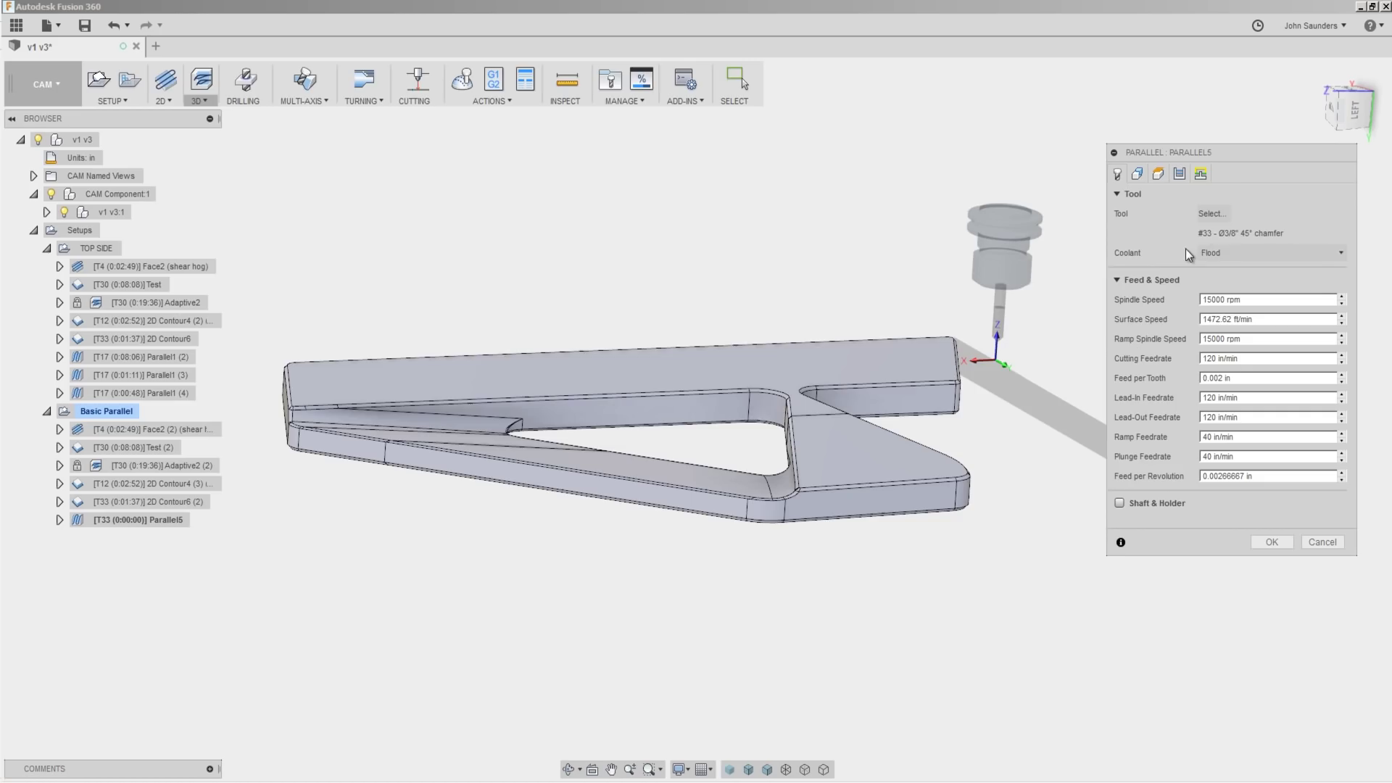
{"action": "left_click", "coordinate": [1211, 215]}
{"action": "double_click", "coordinate": [475, 207]}
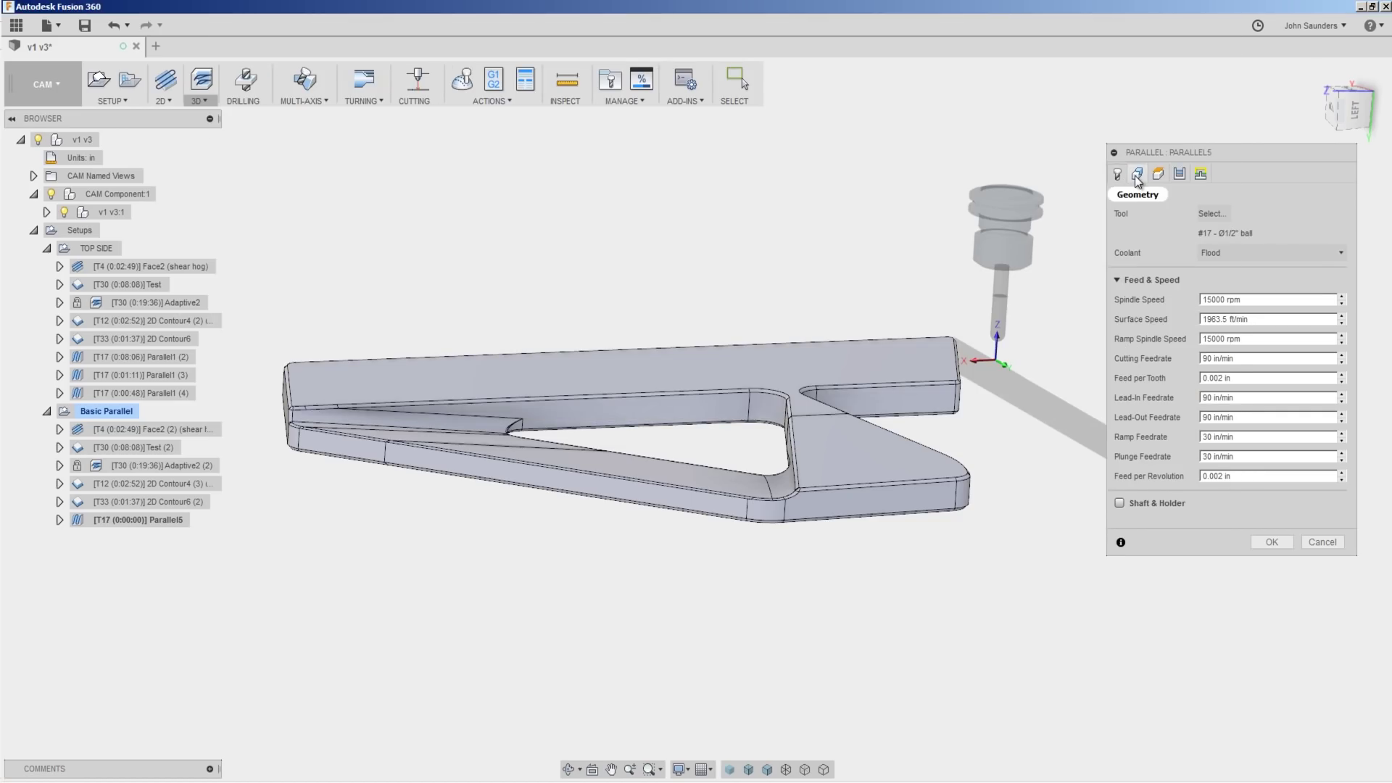
Set the machining boundary to the closed edge chain around the recessed sloped area and generate the Parallel toolpath
{"action": "left_click", "coordinate": [1136, 175]}
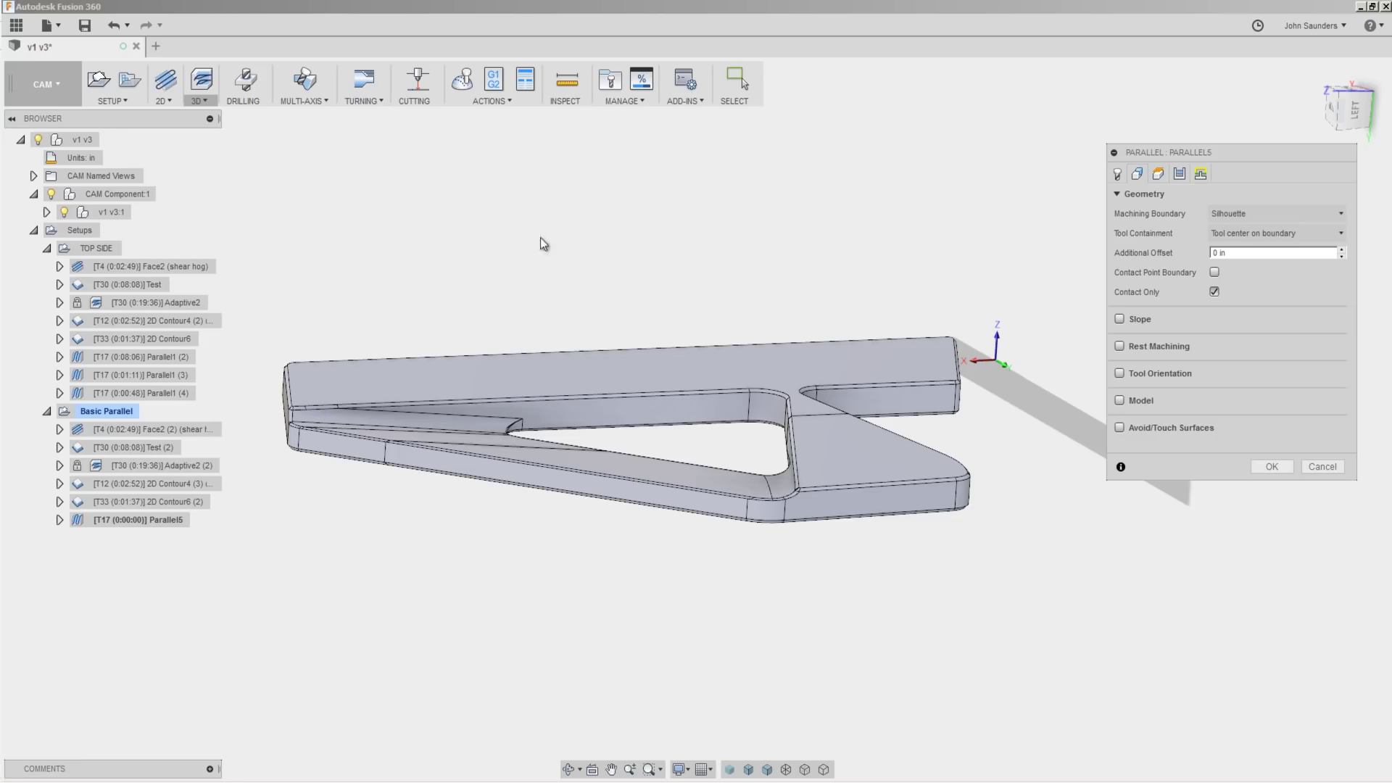
{"action": "mouse_move", "coordinate": [545, 243]}
{"action": "middle_mouse_down", "text": "shift"}
{"action": "mouse_move", "coordinate": [518, 267]}
{"action": "mouse_move", "coordinate": [522, 218]}
{"action": "mouse_move", "coordinate": [466, 214]}
{"action": "mouse_move", "coordinate": [491, 251]}
{"action": "middle_mouse_up", "text": "shift"}
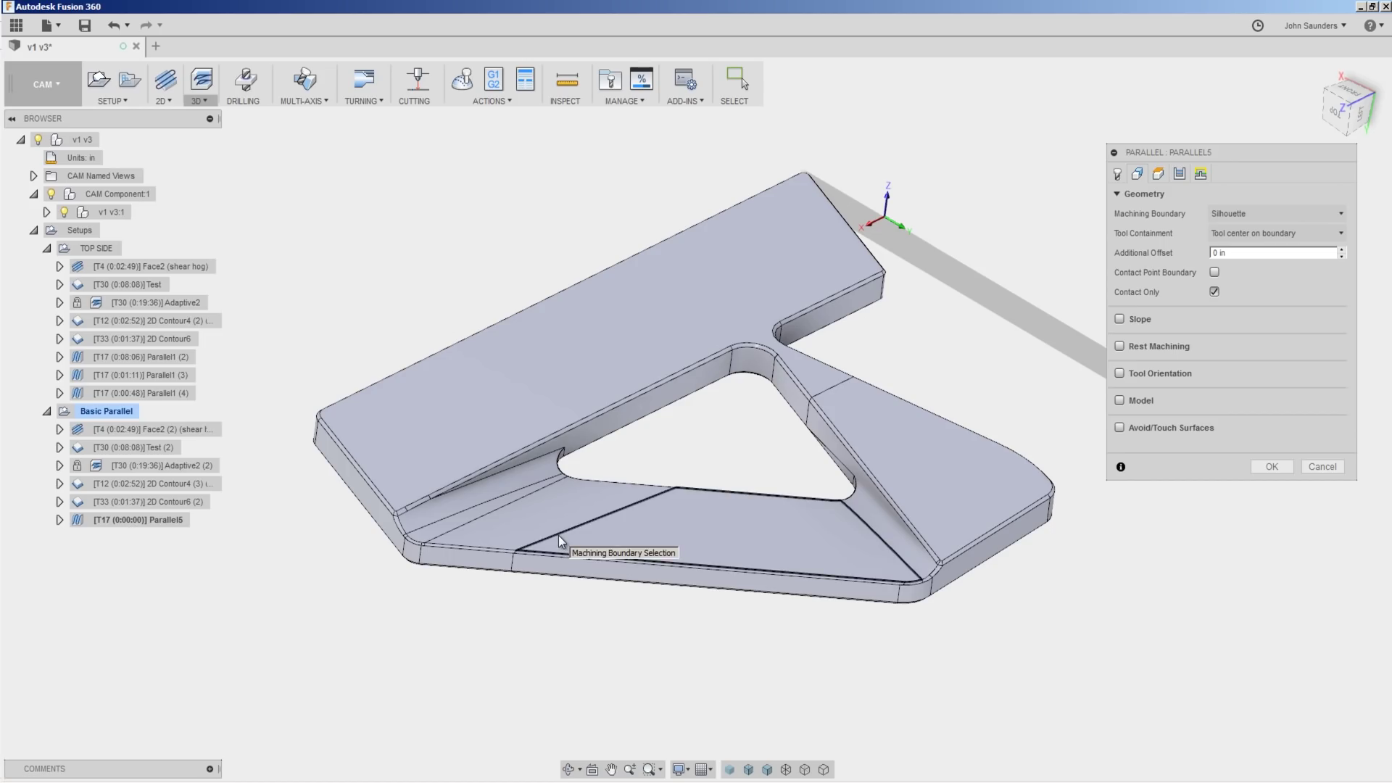
{"action": "scroll", "coordinate": [558, 535], "scroll_direction": "up", "scroll_amount": 2}
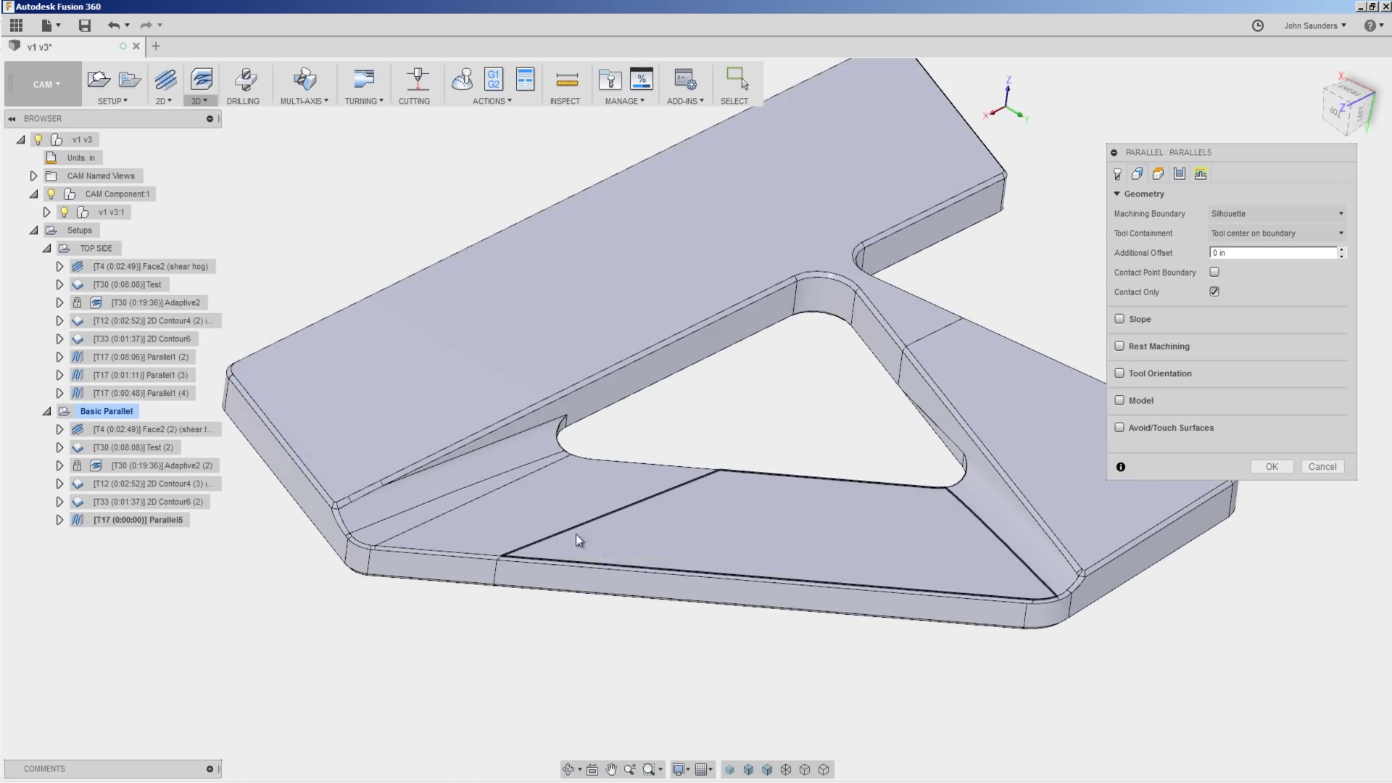
{"action": "left_click", "coordinate": [776, 577]}
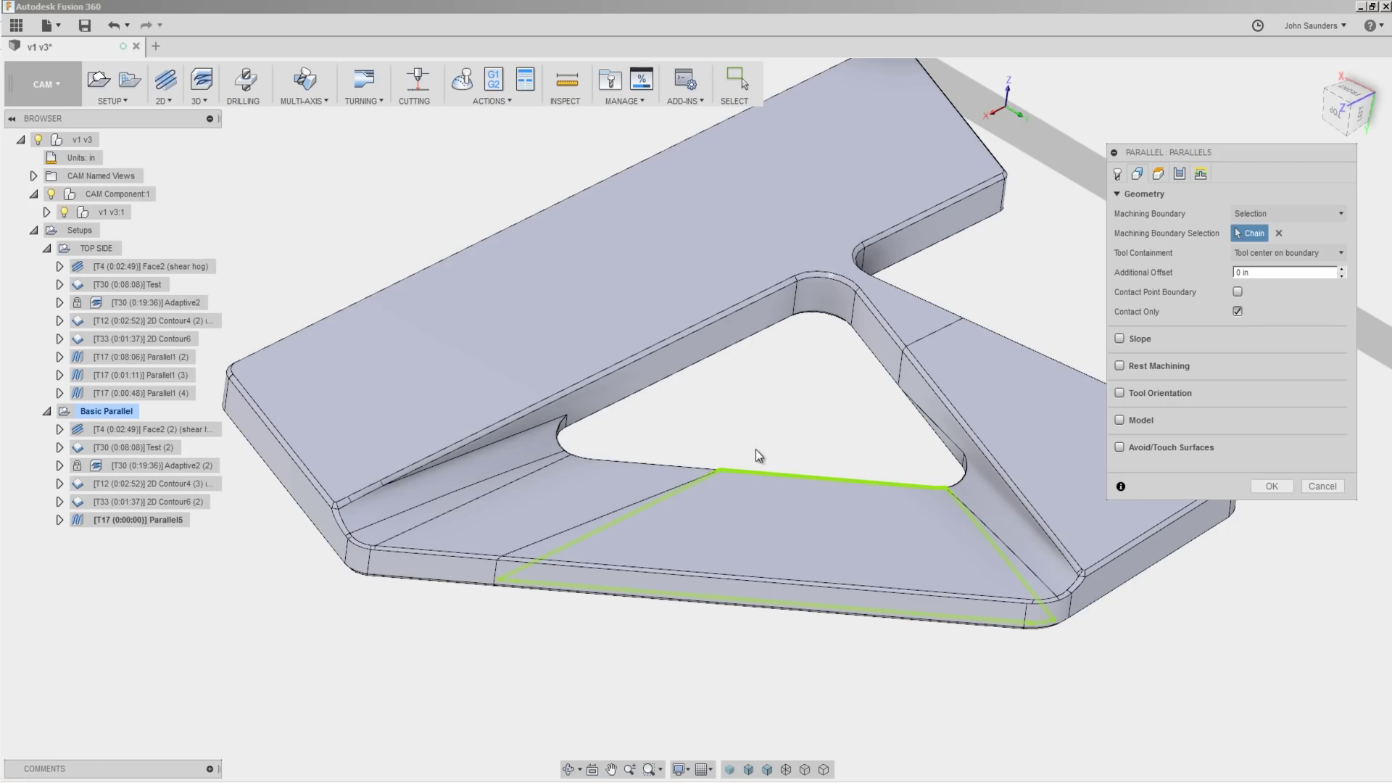
{"action": "left_click", "coordinate": [762, 472]}
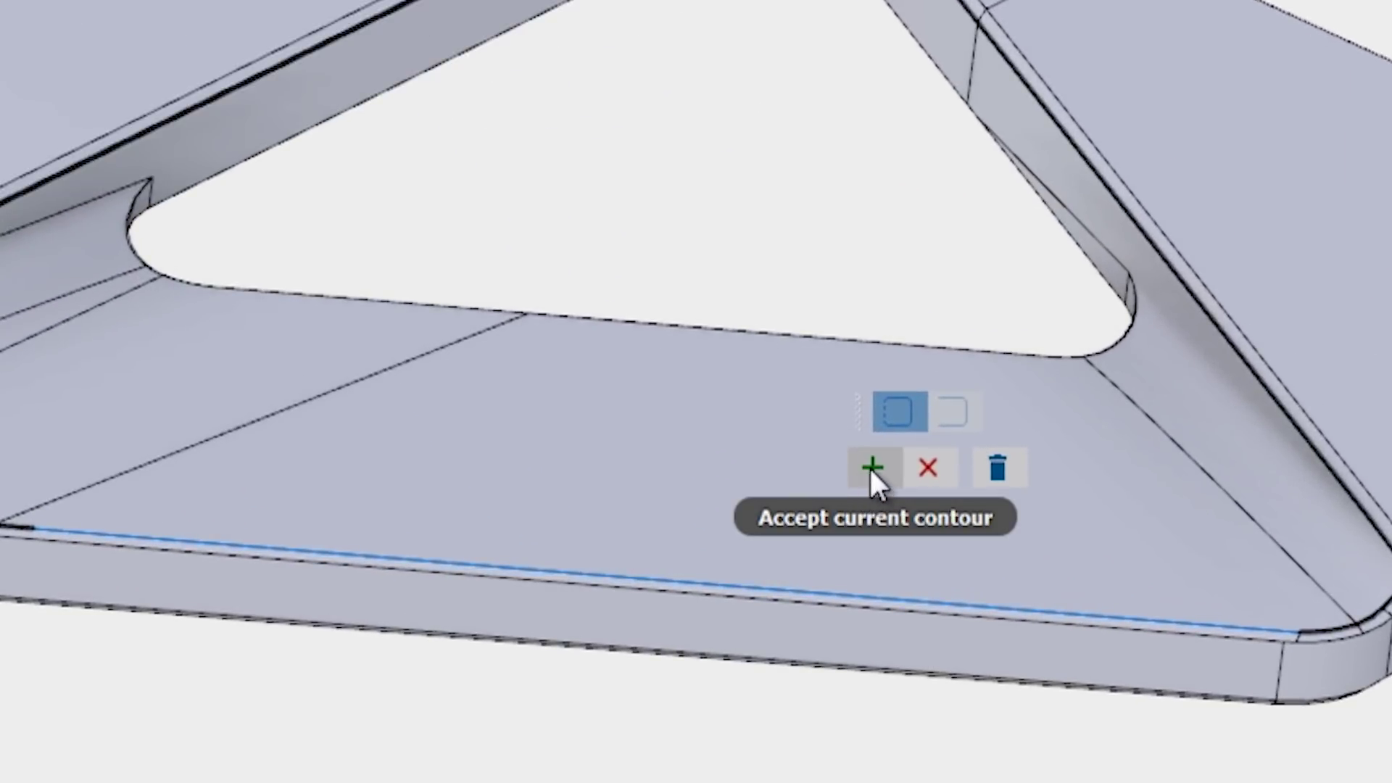
{"action": "left_click", "coordinate": [870, 467]}
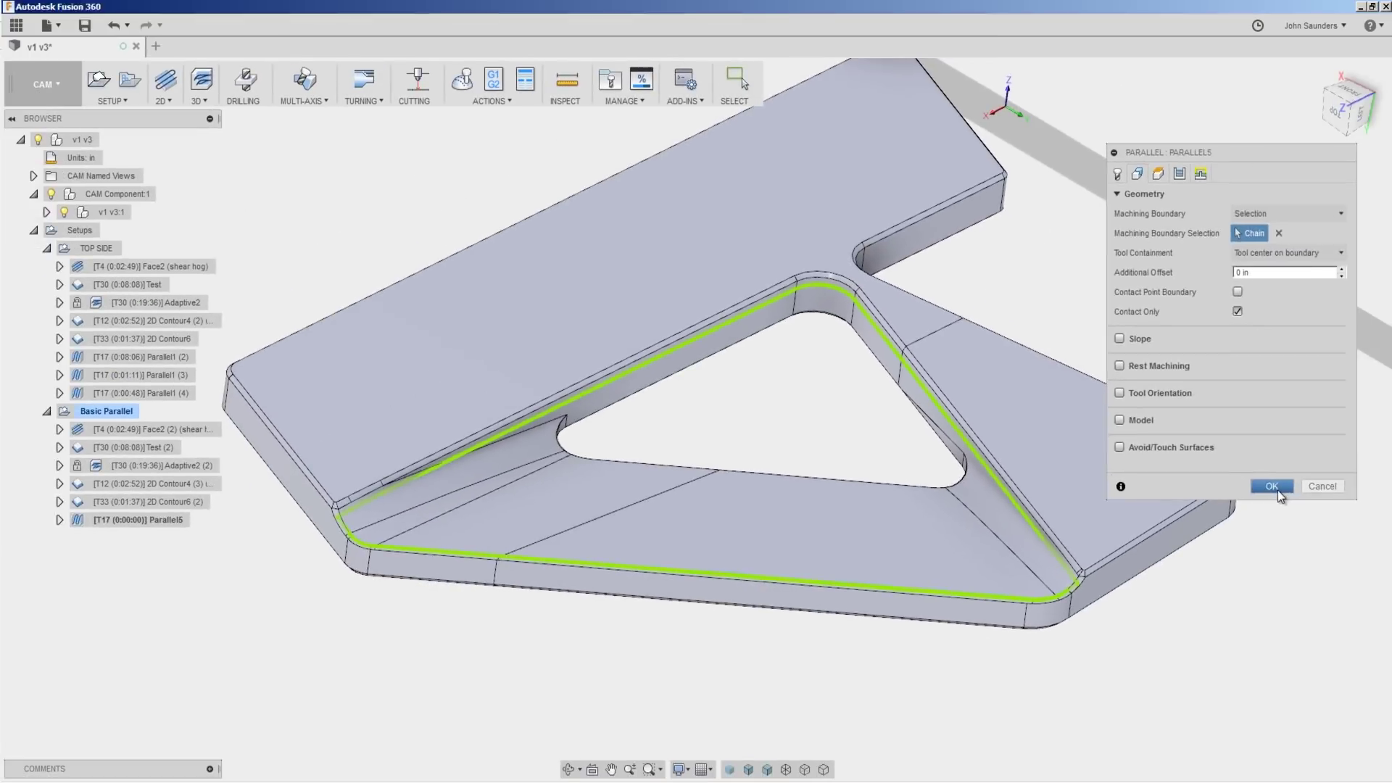
{"action": "left_click", "coordinate": [1272, 486]}
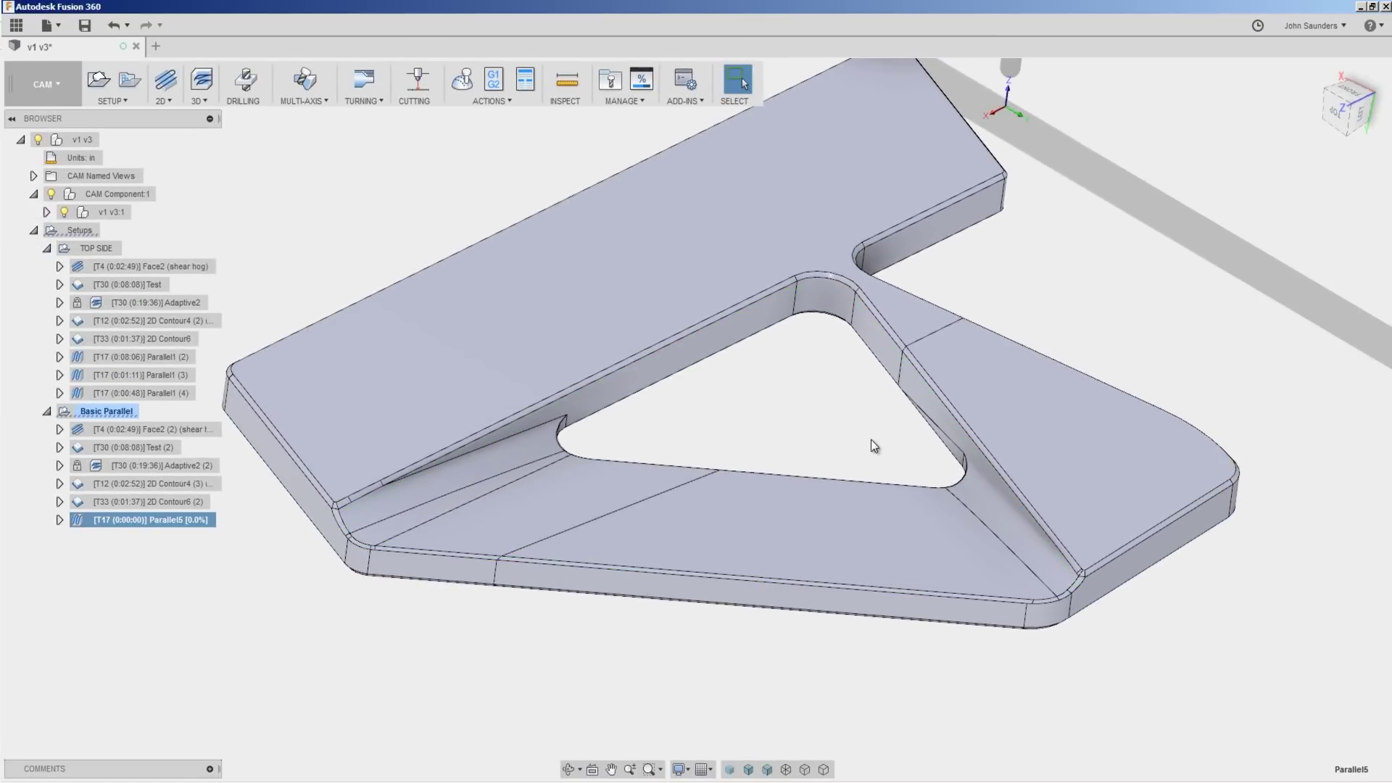
Enable Contact Point Boundary in the new Parallel operation's geometry settings and regenerate its toolpath
{"action": "scroll", "coordinate": [786, 428], "scroll_direction": "down", "scroll_amount": 3}
{"action": "mouse_move", "coordinate": [786, 424]}
{"action": "middle_mouse_down", "text": "shift"}
{"action": "mouse_move", "coordinate": [783, 411]}
{"action": "mouse_move", "coordinate": [782, 463]}
{"action": "mouse_move", "coordinate": [780, 408]}
{"action": "middle_mouse_up", "text": "shift"}
{"action": "scroll", "coordinate": [784, 413], "scroll_direction": "up", "scroll_amount": 1}
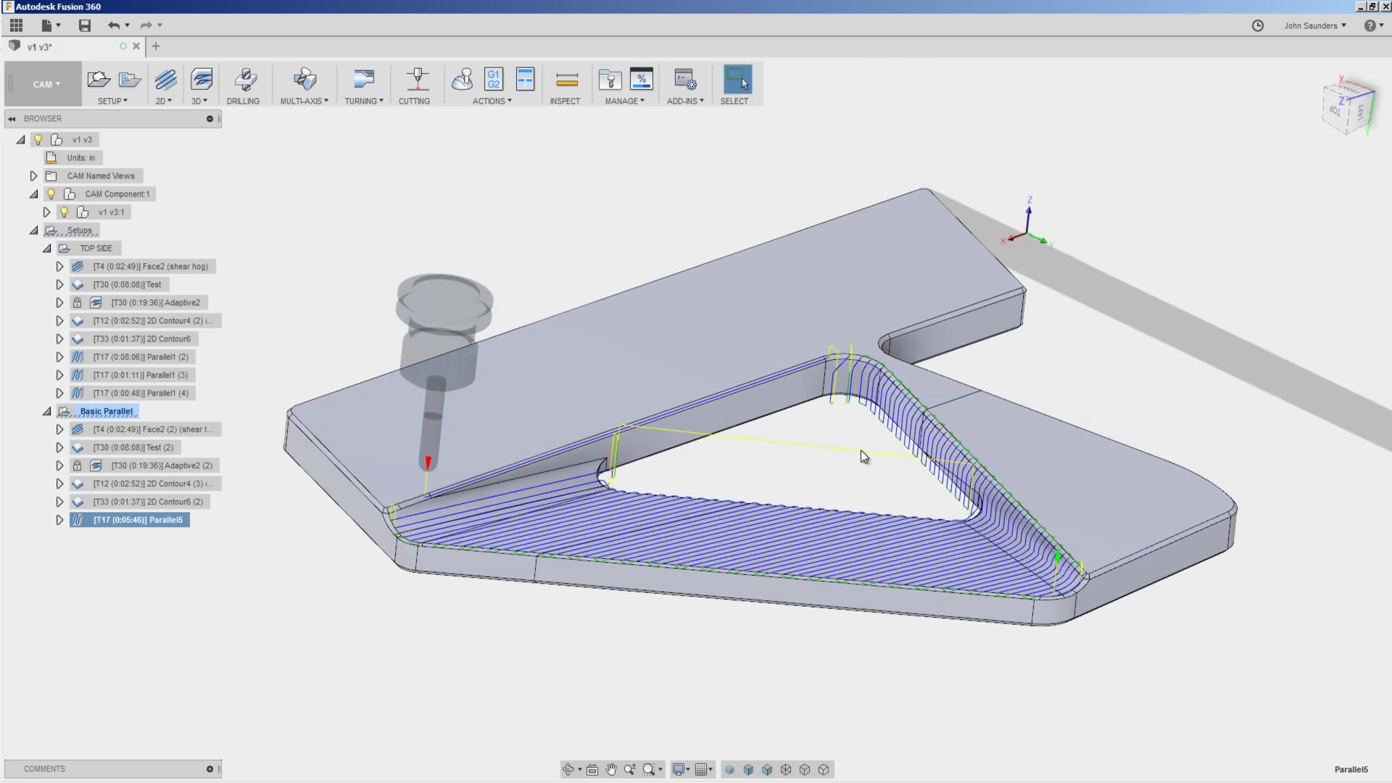
{"action": "right_click", "coordinate": [168, 525]}
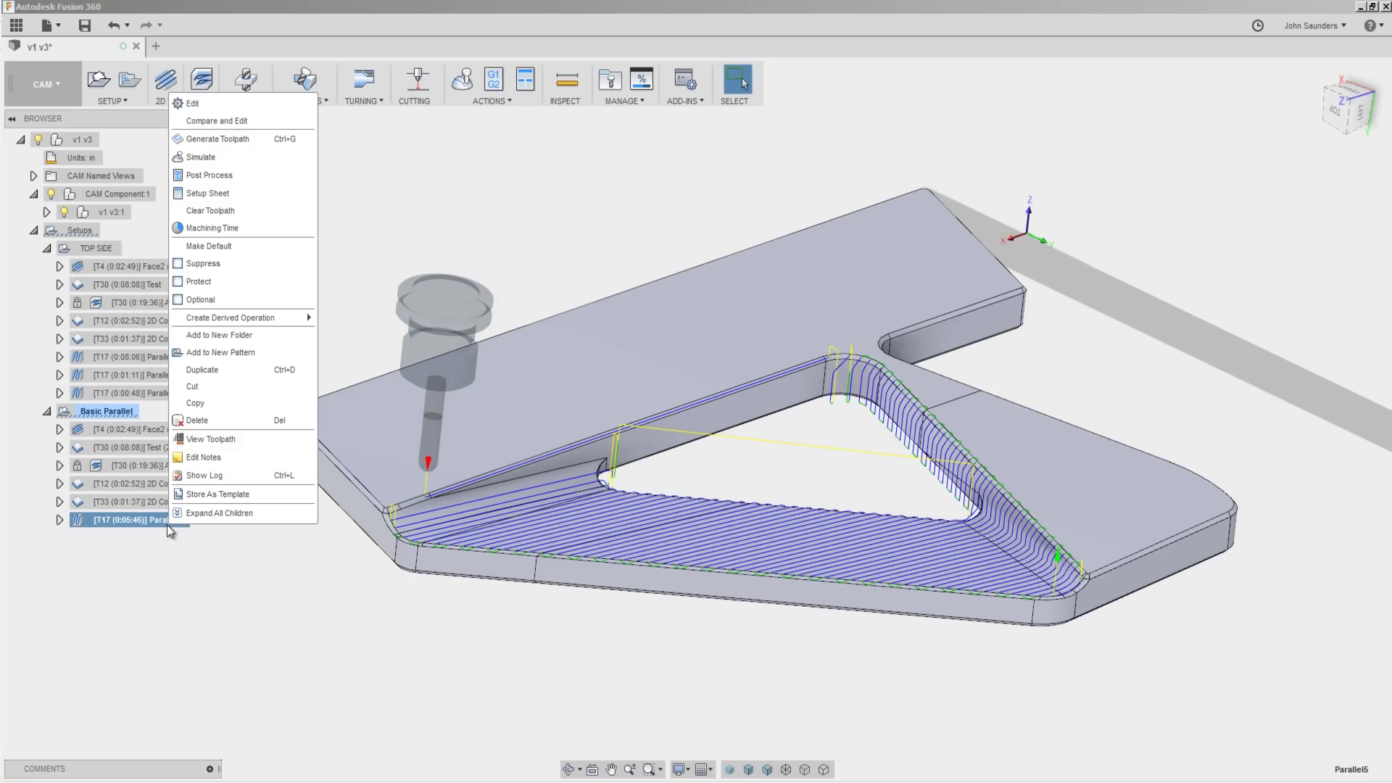
{"action": "left_click", "coordinate": [196, 107]}
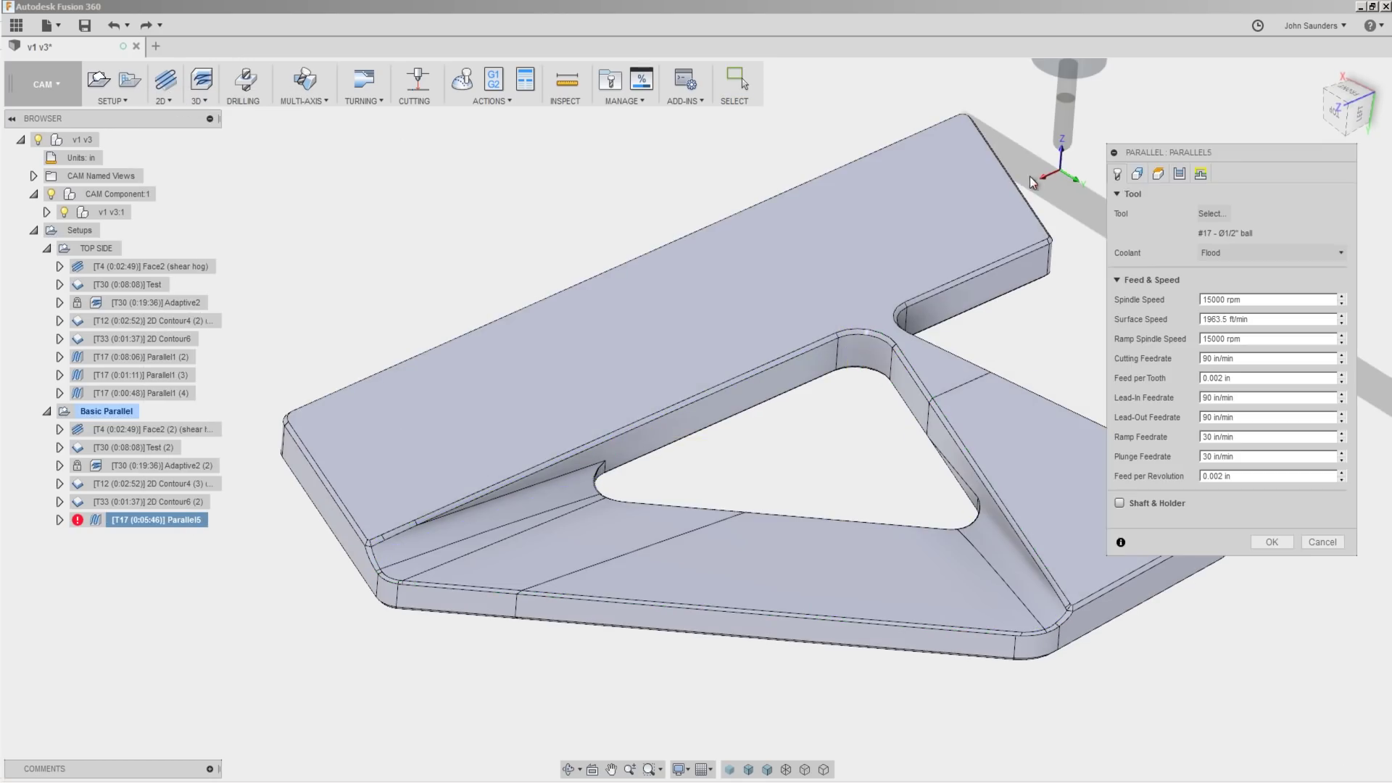
{"action": "left_click", "coordinate": [1137, 175]}
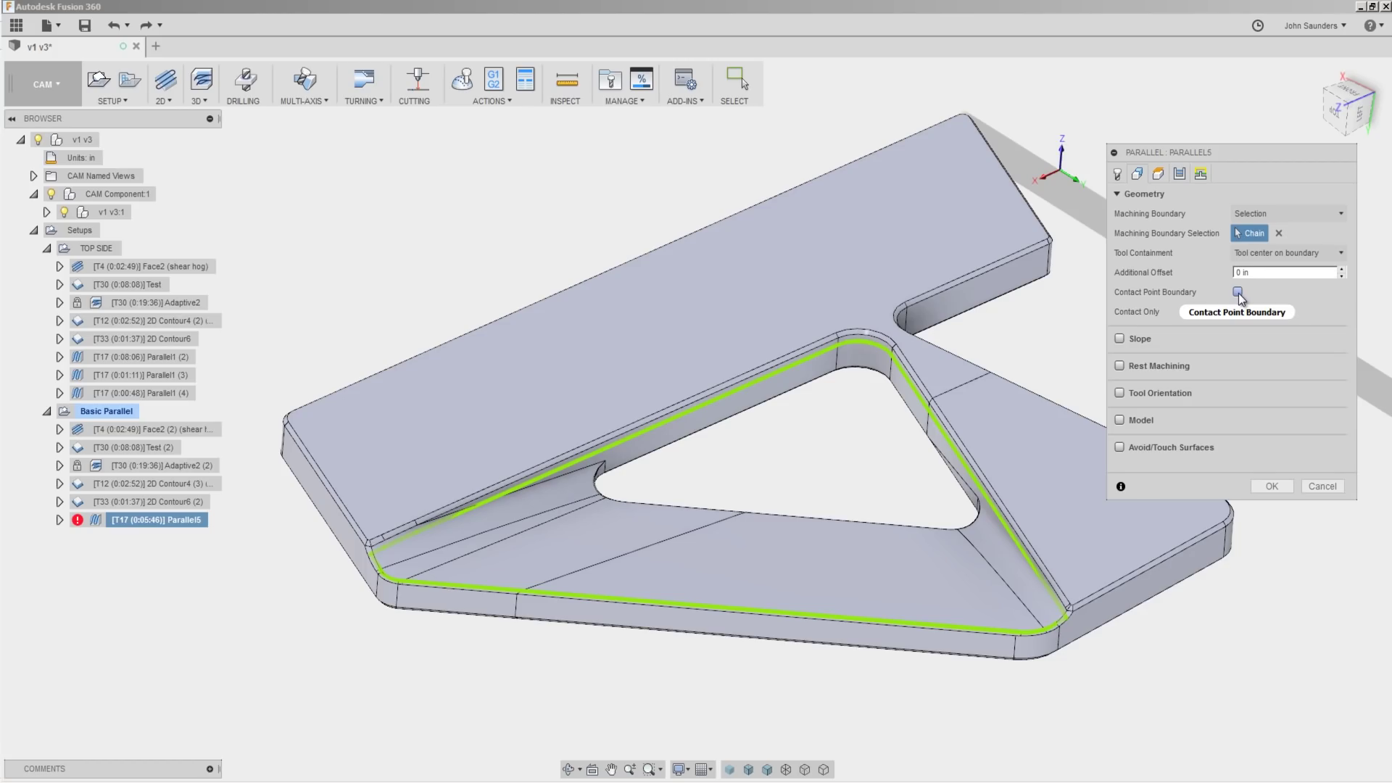
{"action": "mouse_move", "coordinate": [1239, 297]}
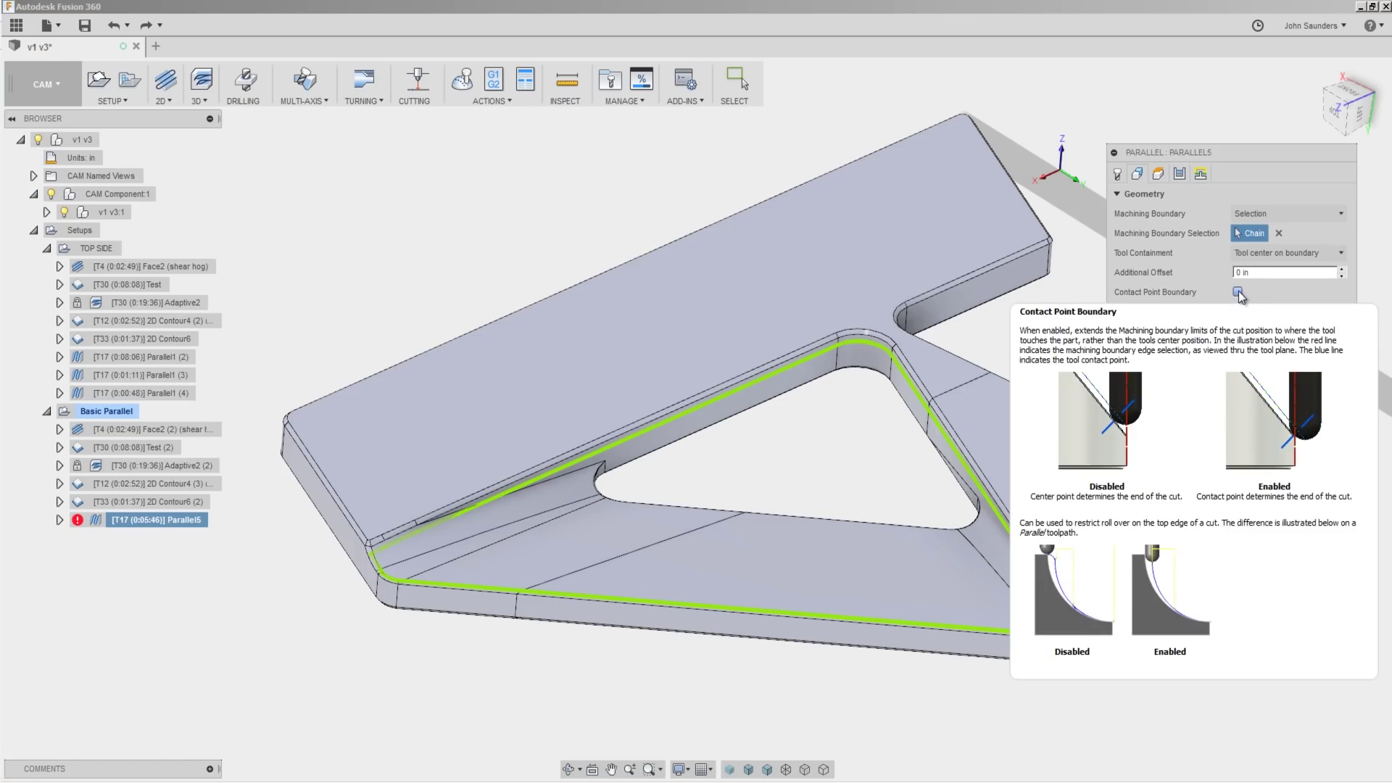
{"action": "left_click", "coordinate": [1238, 291]}
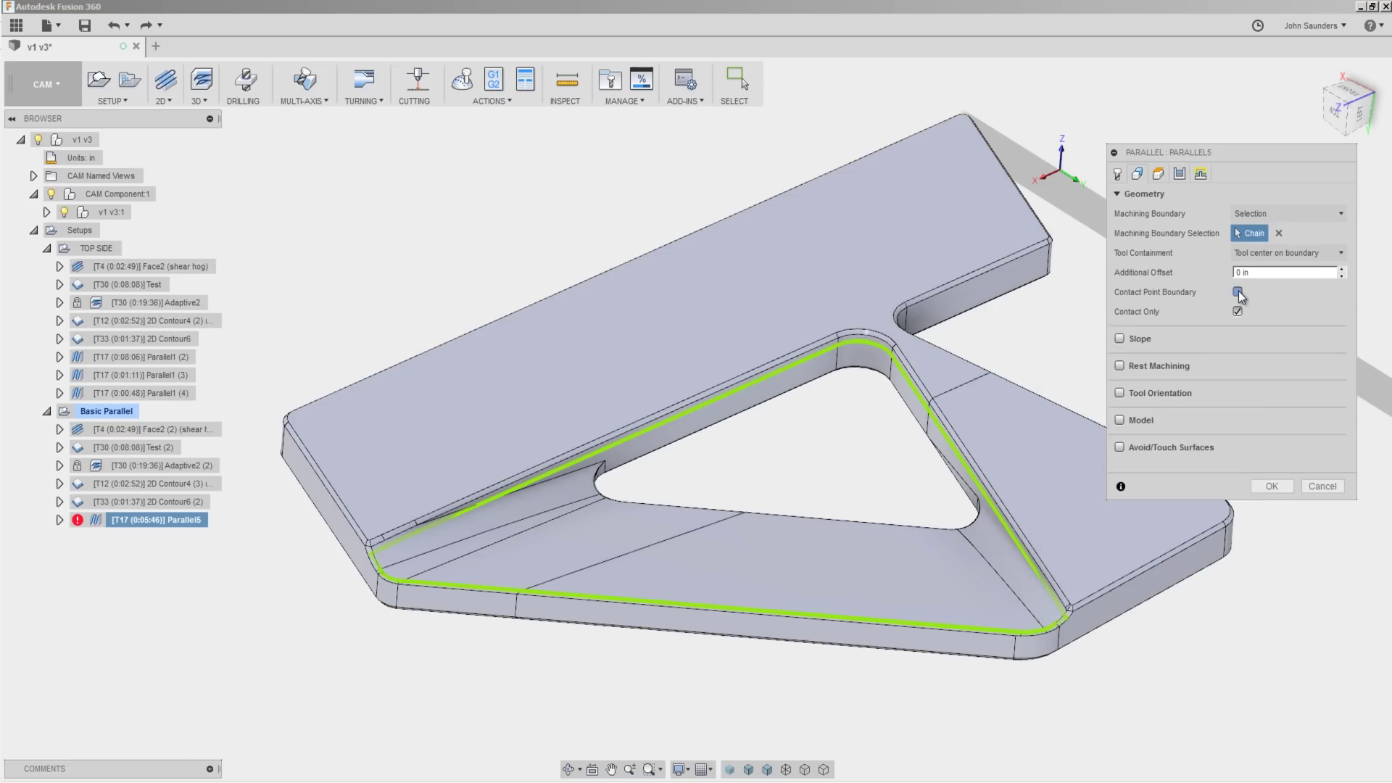
{"action": "left_click", "coordinate": [1273, 487]}
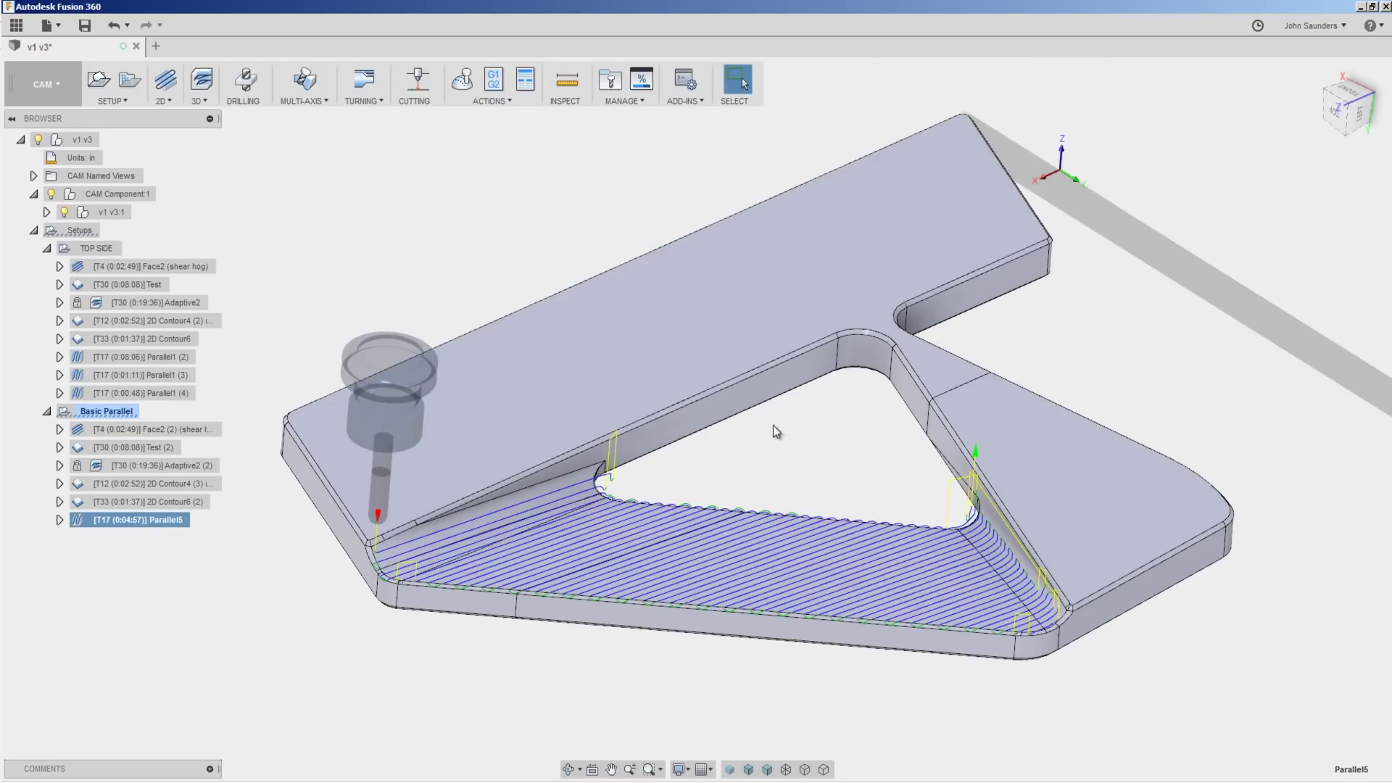
Examine the regenerated toolpath and the Parallel operation's pass direction setting, leaving the settings as they are
{"action": "middle_click_drag", "start_coordinate": [699, 473], "coordinate": [720, 540], "text": "shift"}
{"action": "scroll", "coordinate": [698, 467], "scroll_direction": "up", "scroll_amount": 4}
{"action": "scroll", "coordinate": [719, 449], "scroll_direction": "down", "scroll_amount": 4}
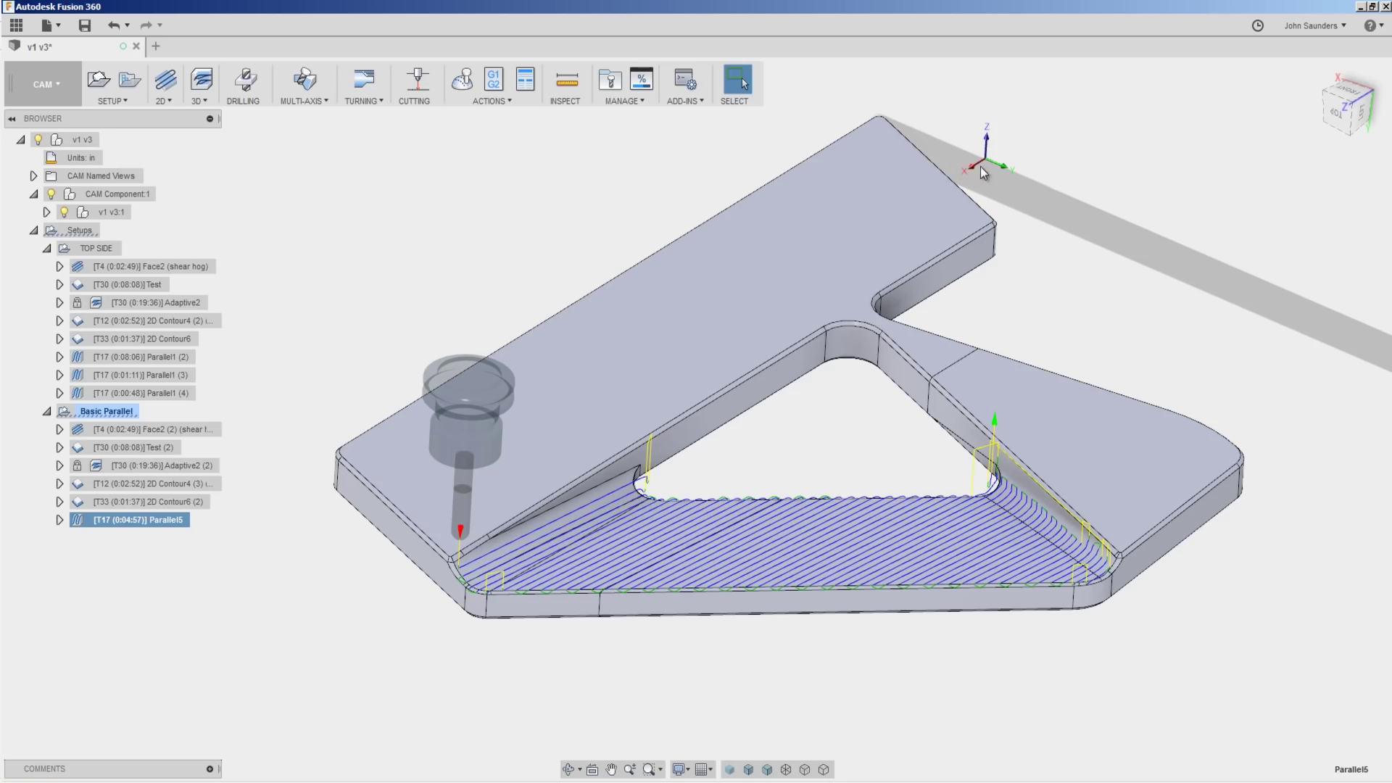
{"action": "right_click", "coordinate": [133, 519]}
{"action": "left_click", "coordinate": [208, 100]}
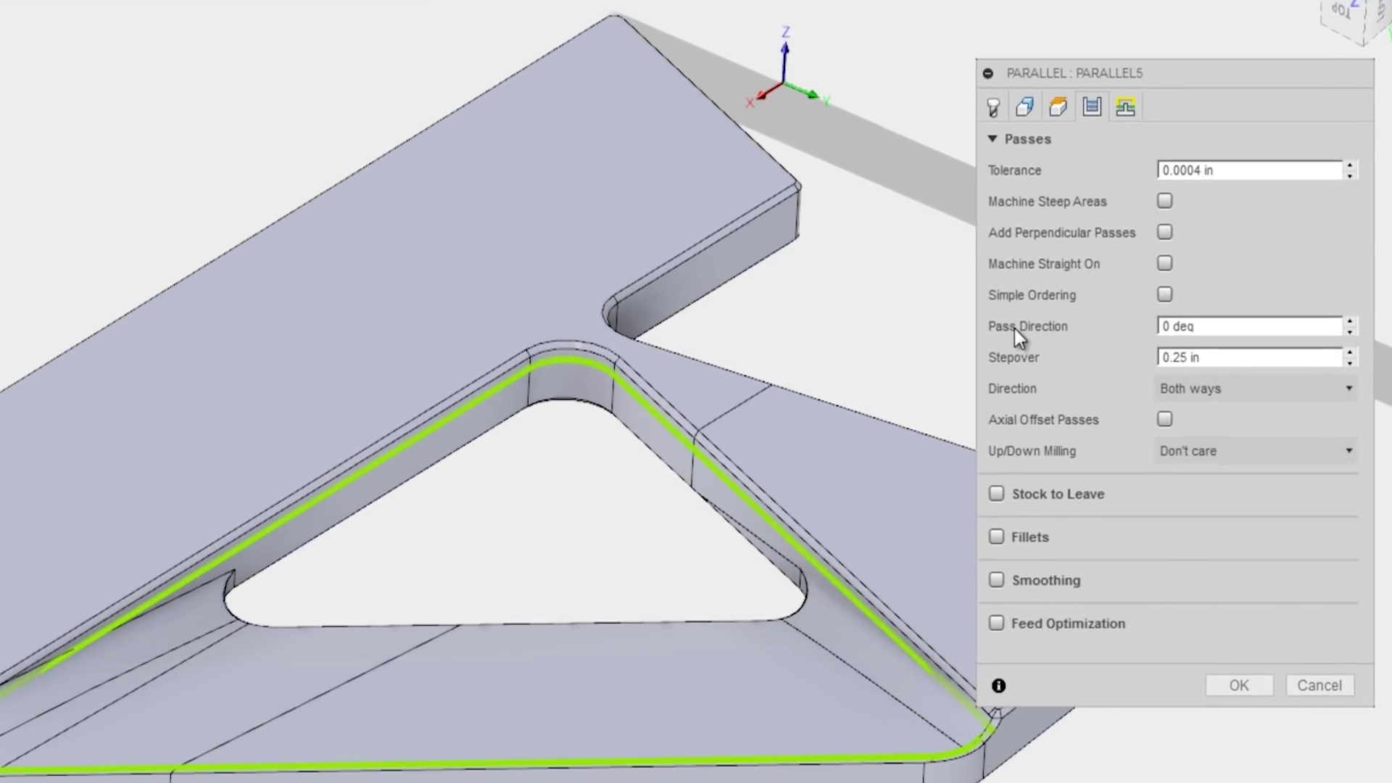
{"action": "mouse_move", "coordinate": [1200, 327]}
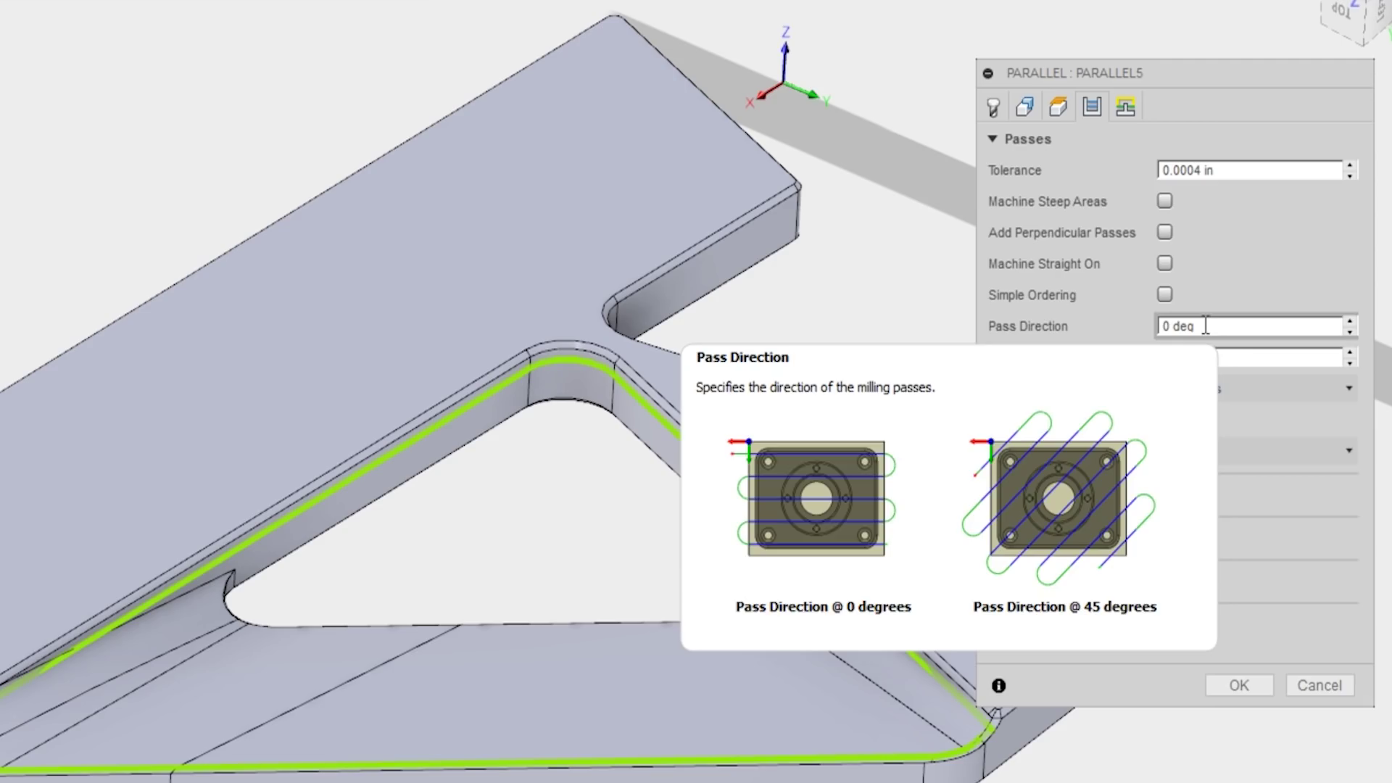
{"action": "left_click", "coordinate": [1340, 691]}
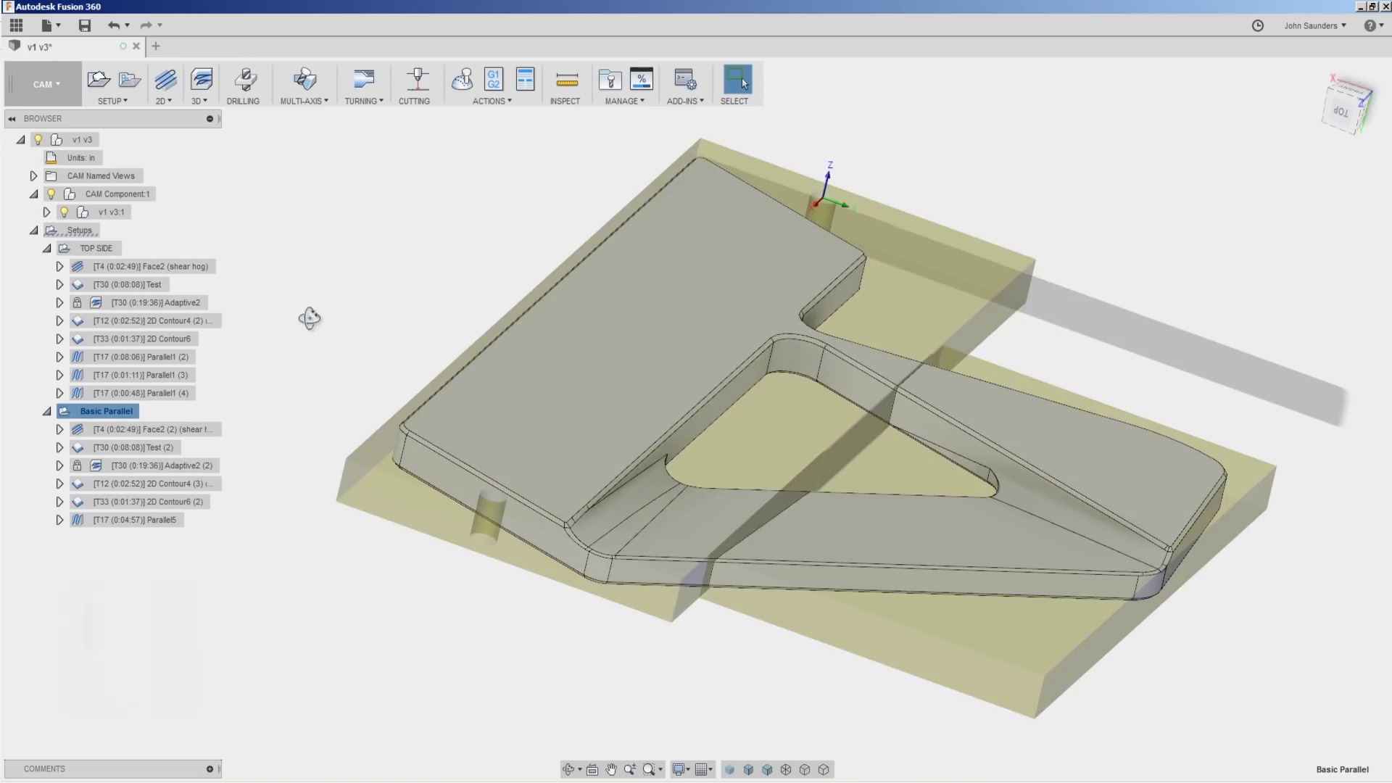
Measure the angle between the part's long straight side face and the outer side face beside the recessed area, and pick the angle value
{"action": "key", "text": "i"}
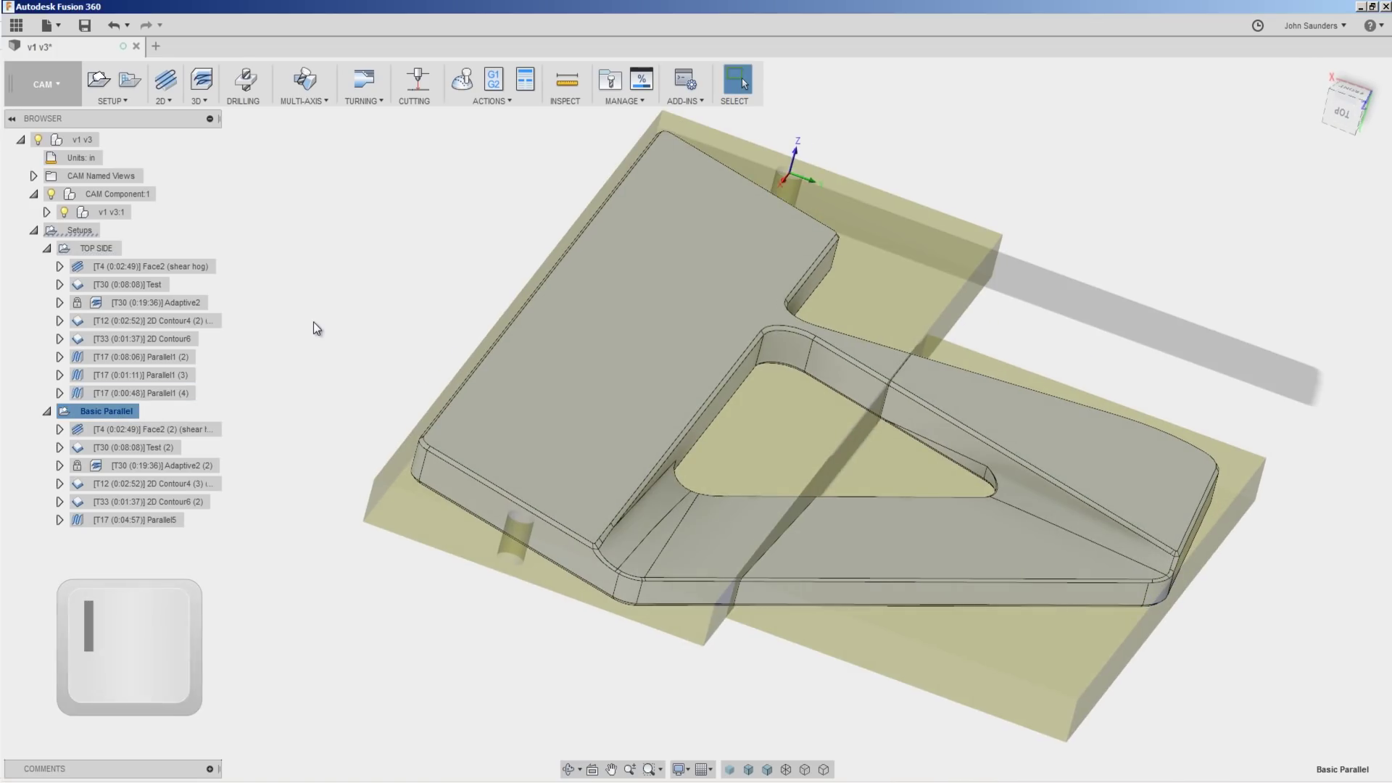
{"action": "middle_click_drag", "start_coordinate": [327, 316], "coordinate": [496, 220], "text": "shift"}
{"action": "left_click", "coordinate": [496, 219]}
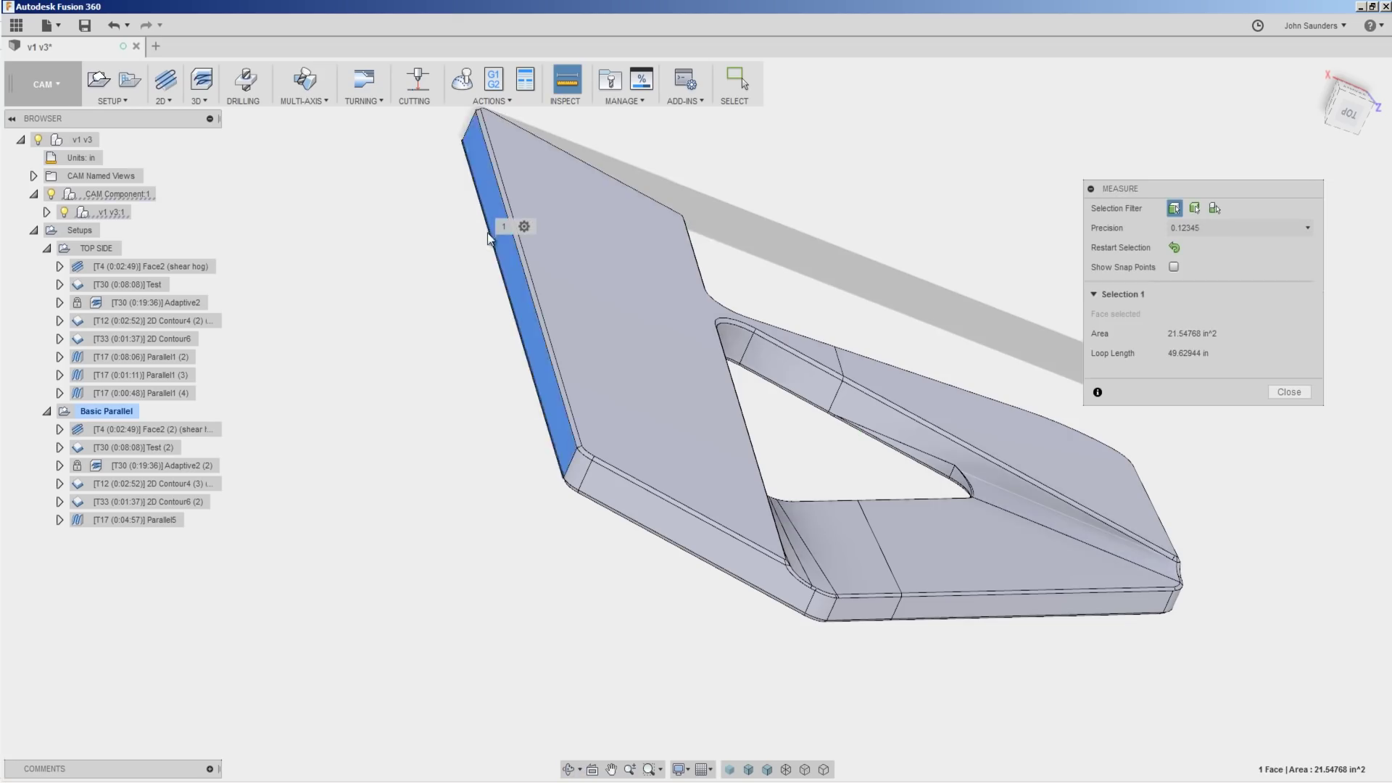
{"action": "scroll", "coordinate": [475, 250], "scroll_direction": "down", "scroll_amount": 3}
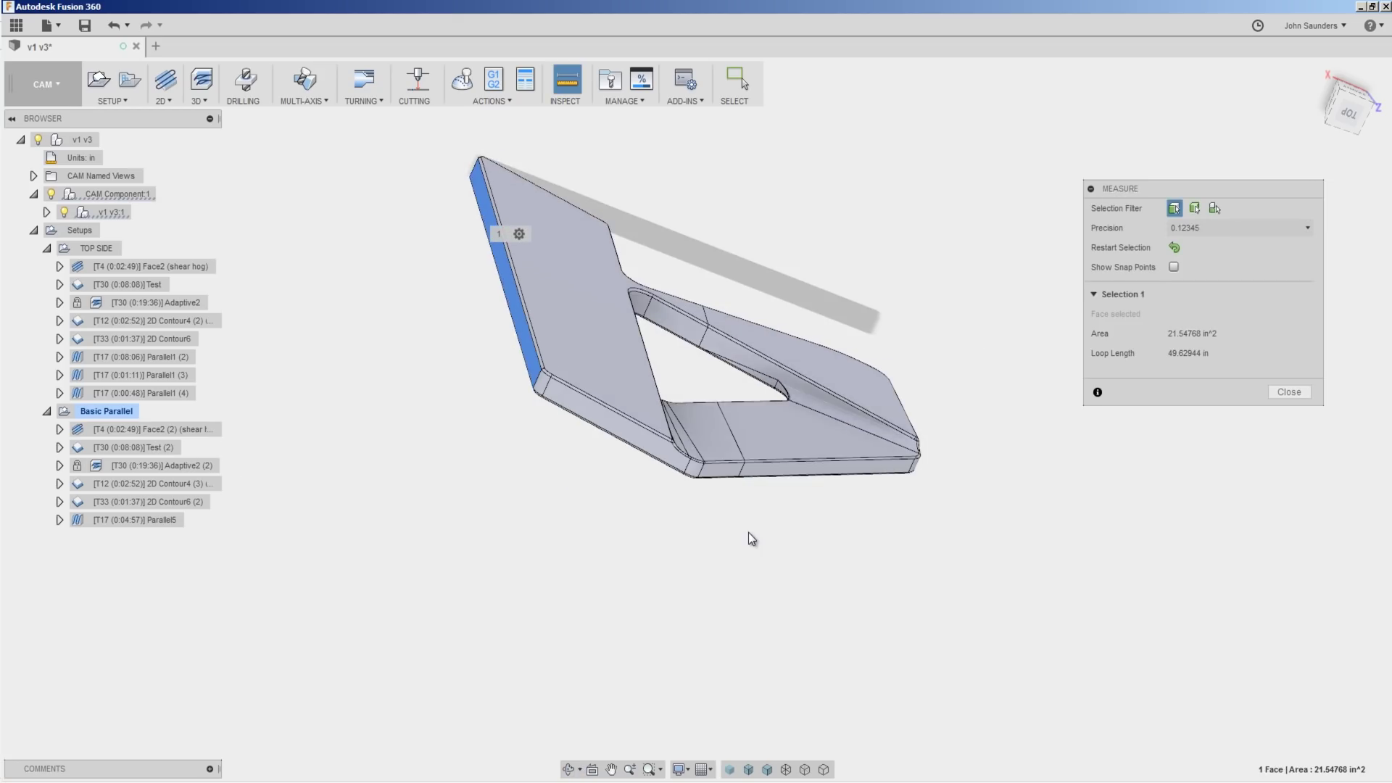
{"action": "key", "text": "ctrl"}
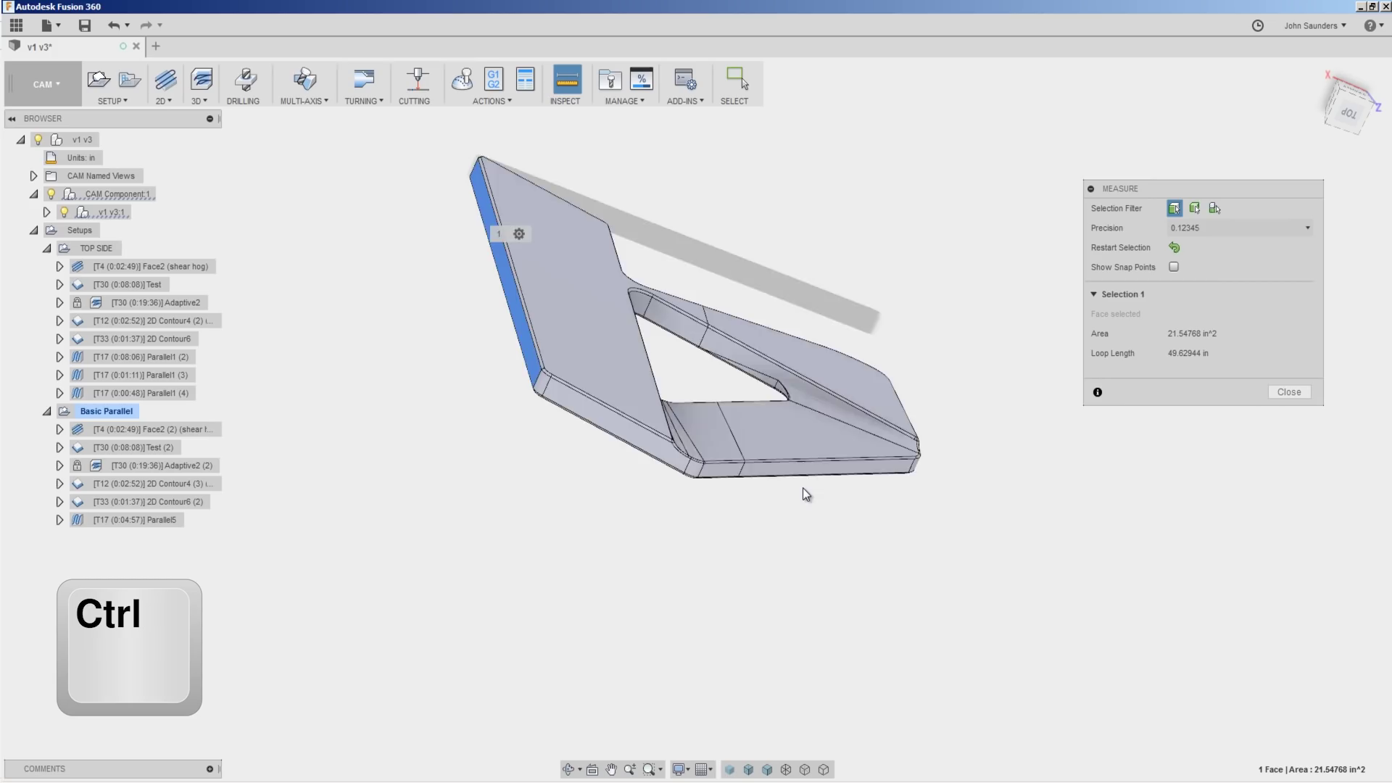
{"action": "scroll", "coordinate": [803, 487], "scroll_direction": "up", "scroll_amount": 3}
{"action": "left_click", "coordinate": [799, 455]}
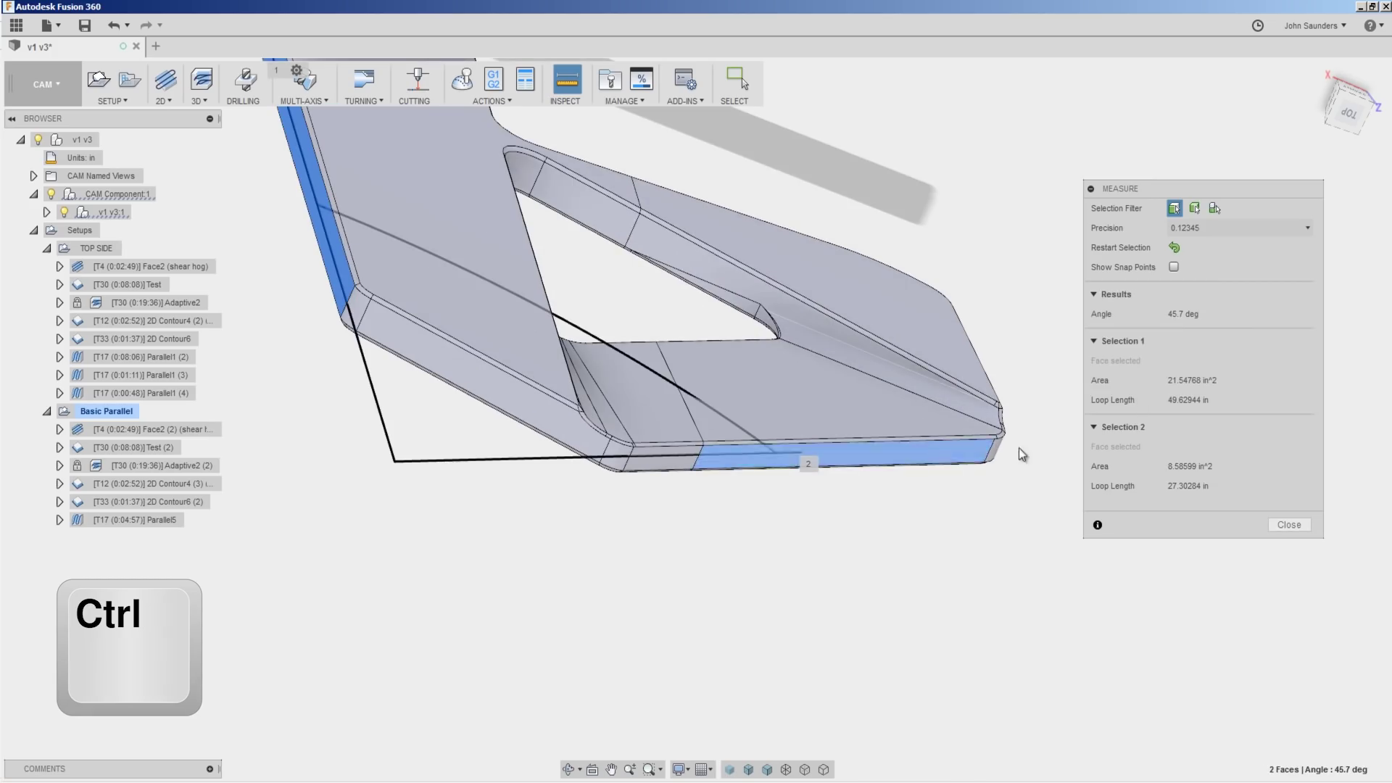
{"action": "left_click", "coordinate": [1185, 315]}
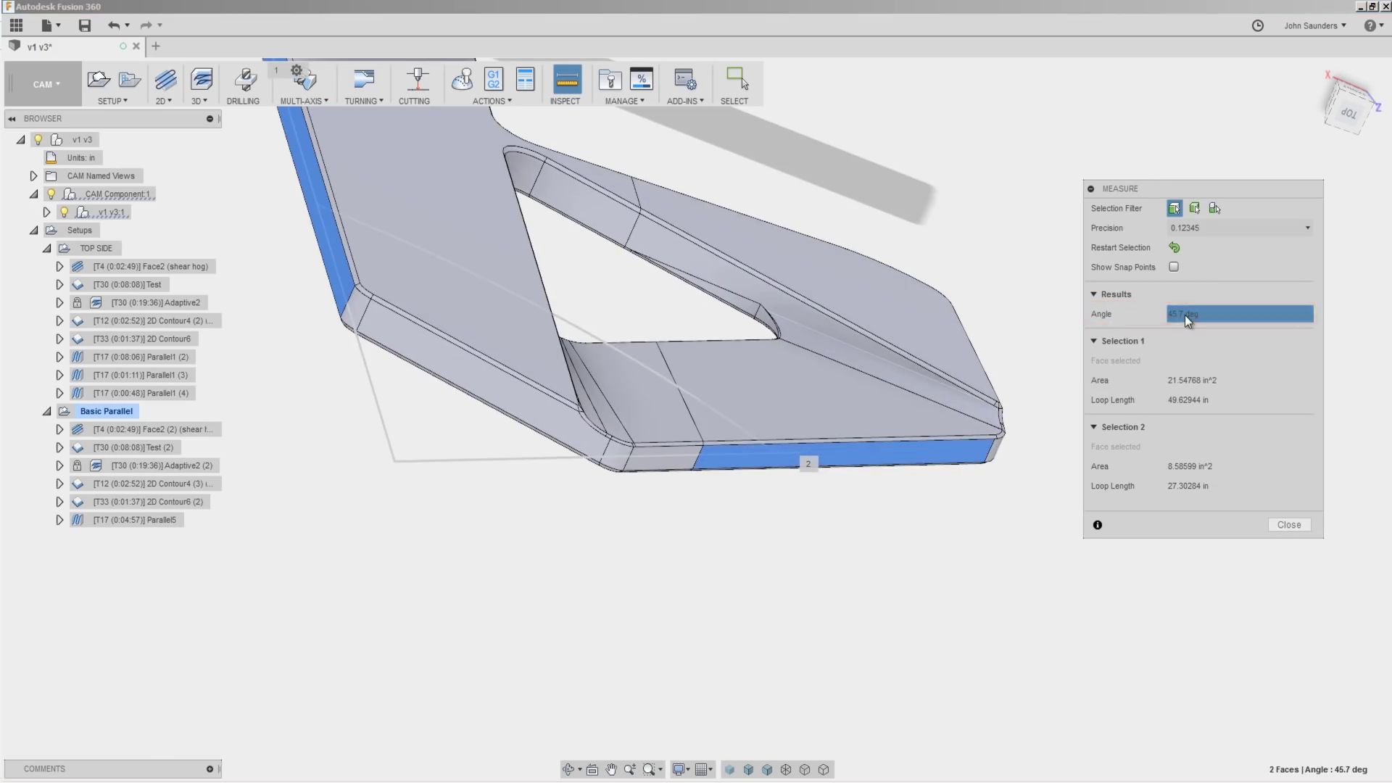
Set the pass direction of Parallel5 to the measured angle of 45.7 deg and regenerate its toolpath
{"action": "left_click", "coordinate": [1287, 528]}
{"action": "middle_click_drag", "start_coordinate": [1162, 523], "coordinate": [856, 384], "text": "shift"}
{"action": "right_click", "coordinate": [127, 520]}
{"action": "left_click", "coordinate": [189, 96]}
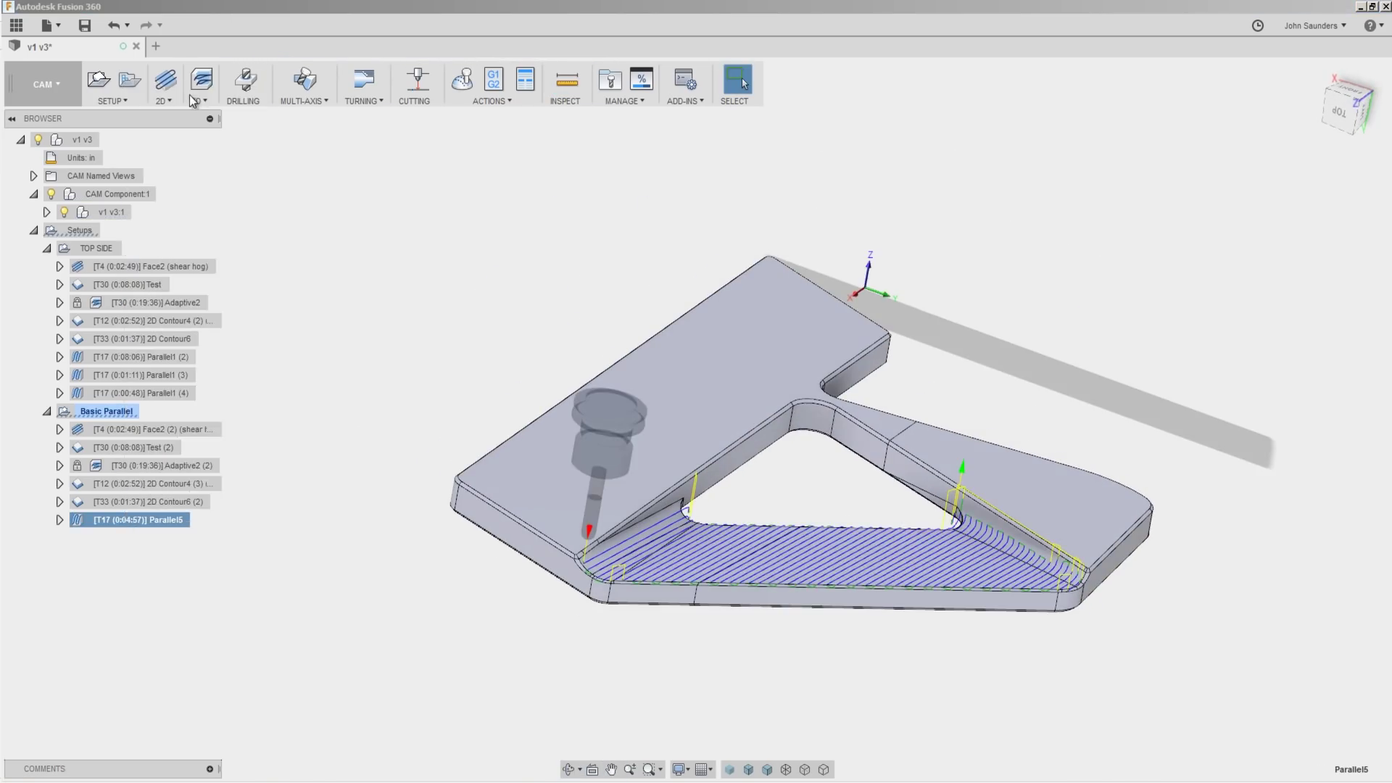
{"action": "left_click", "coordinate": [1178, 172]}
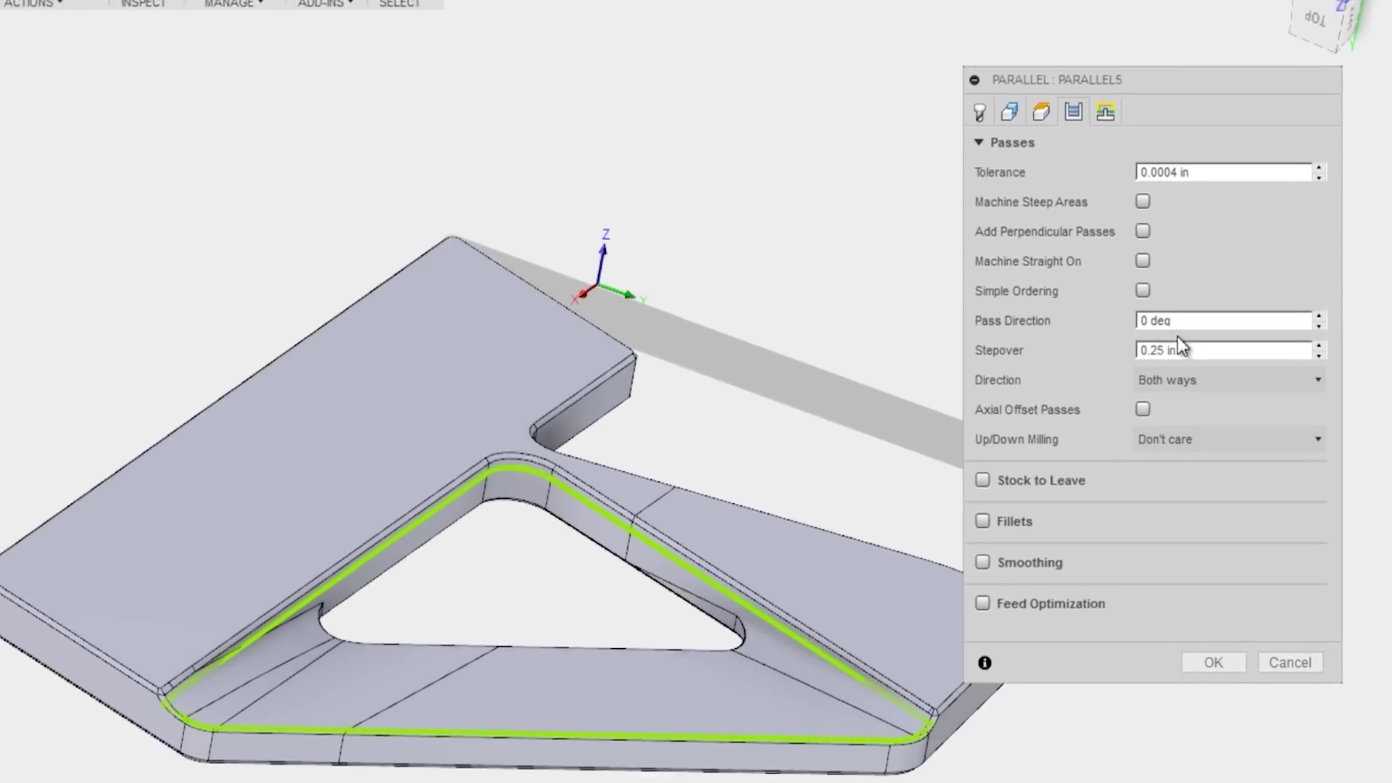
{"action": "double_click", "coordinate": [1160, 320]}
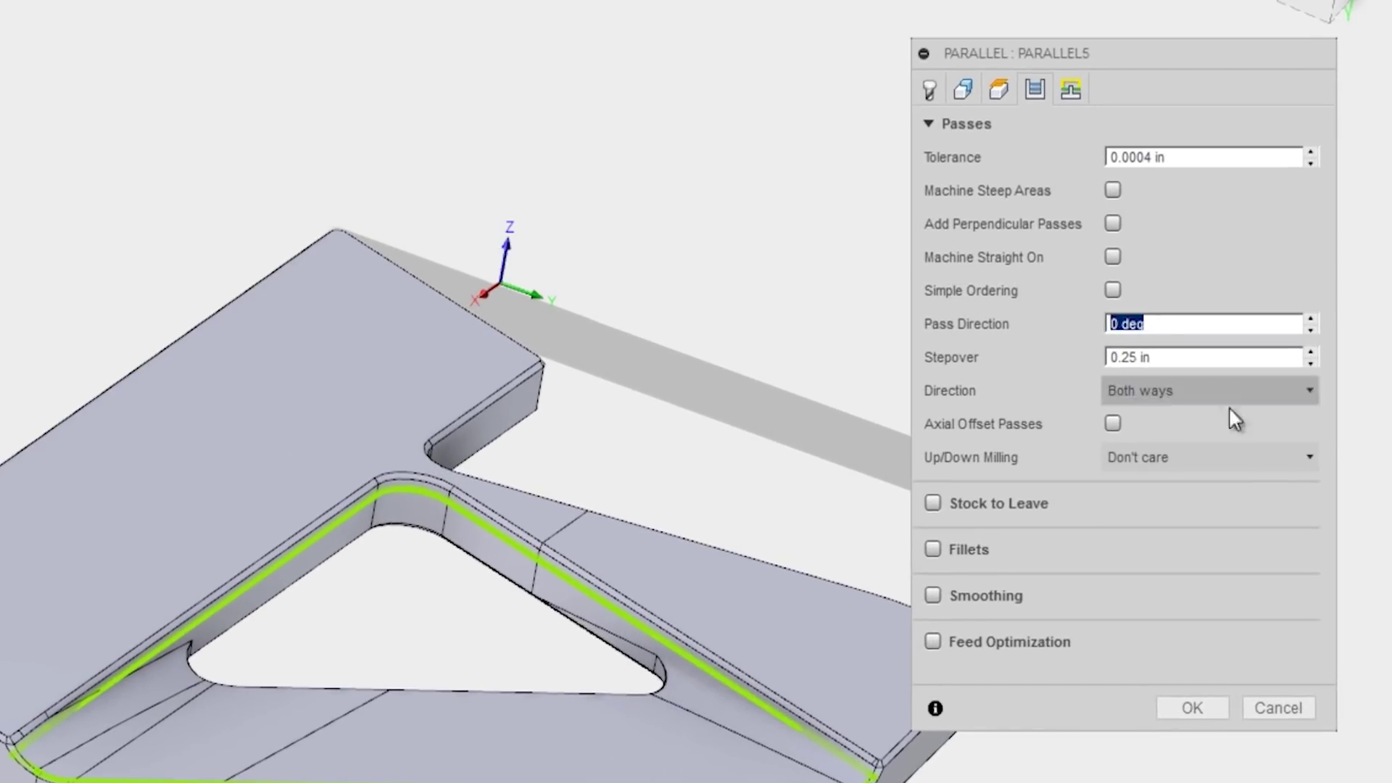
{"action": "type", "text": "45.7"}
{"action": "left_click", "coordinate": [1214, 662]}
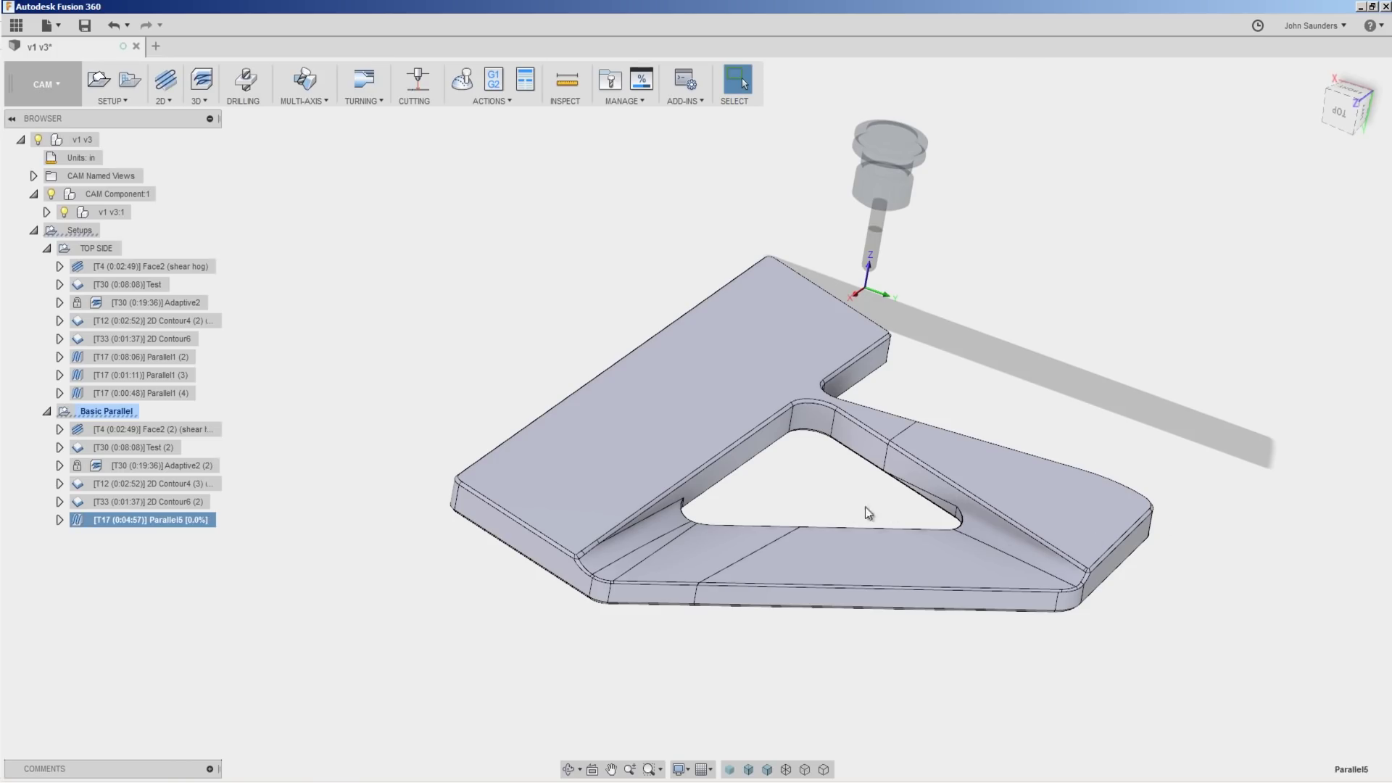
{"action": "scroll", "coordinate": [845, 507], "scroll_direction": "up", "scroll_amount": 2}
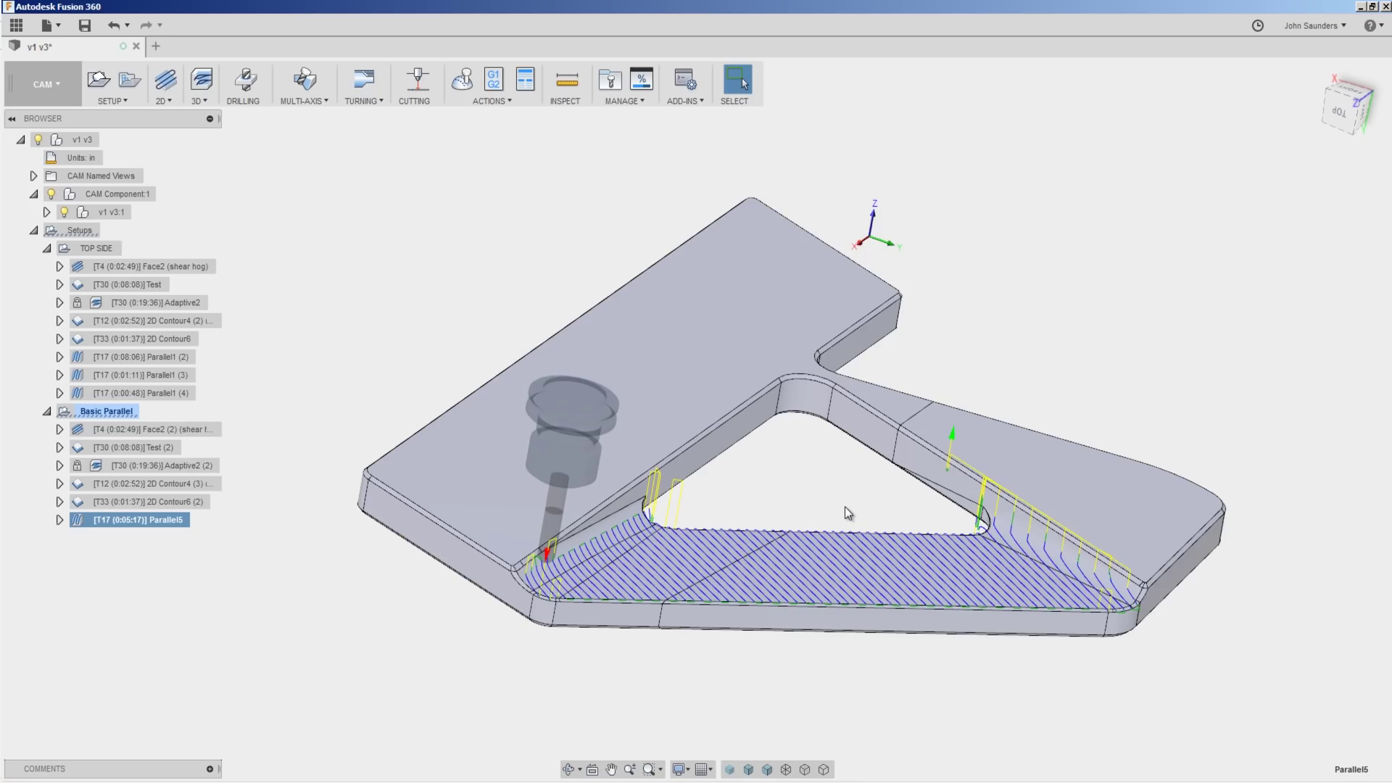
{"action": "scroll", "coordinate": [845, 507], "scroll_direction": "up", "scroll_amount": 1}
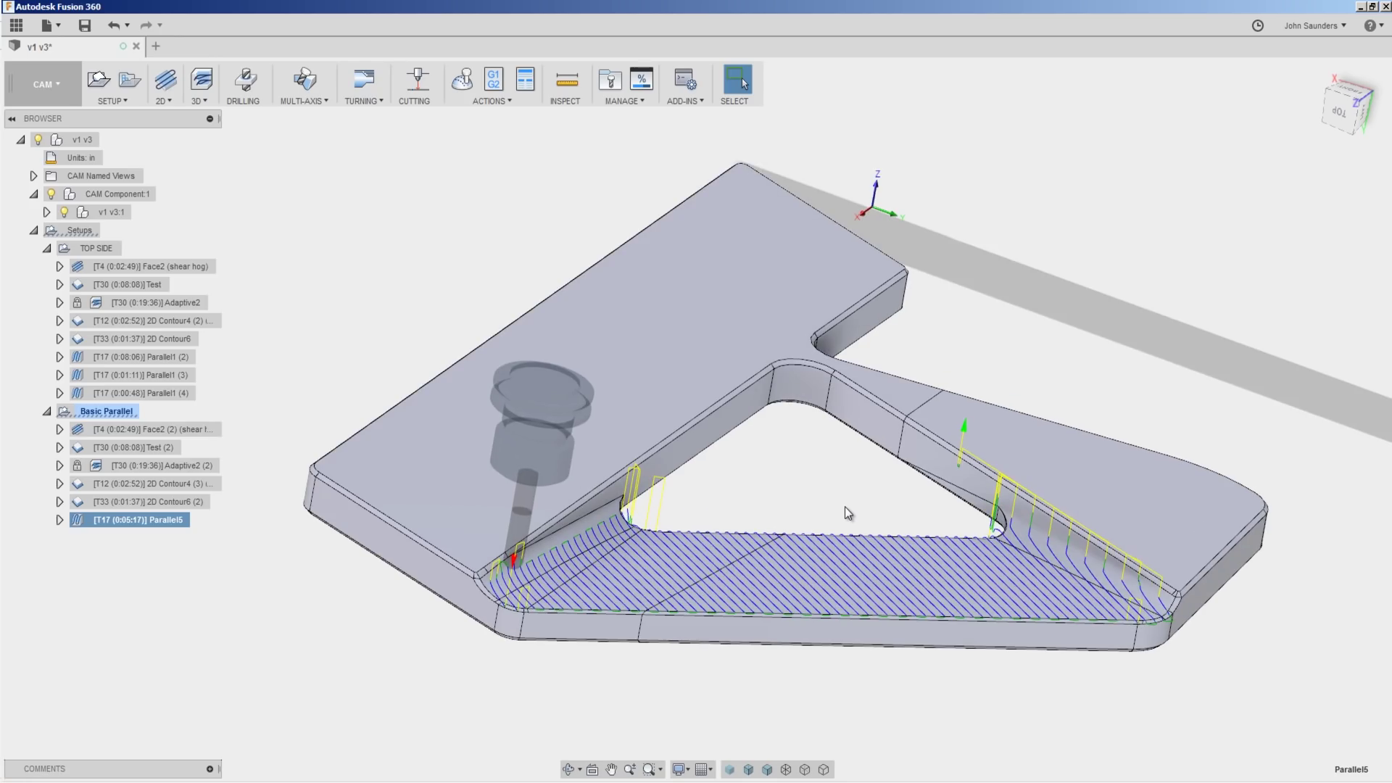
{"action": "middle_click_drag", "start_coordinate": [846, 507], "coordinate": [786, 501], "text": "shift"}
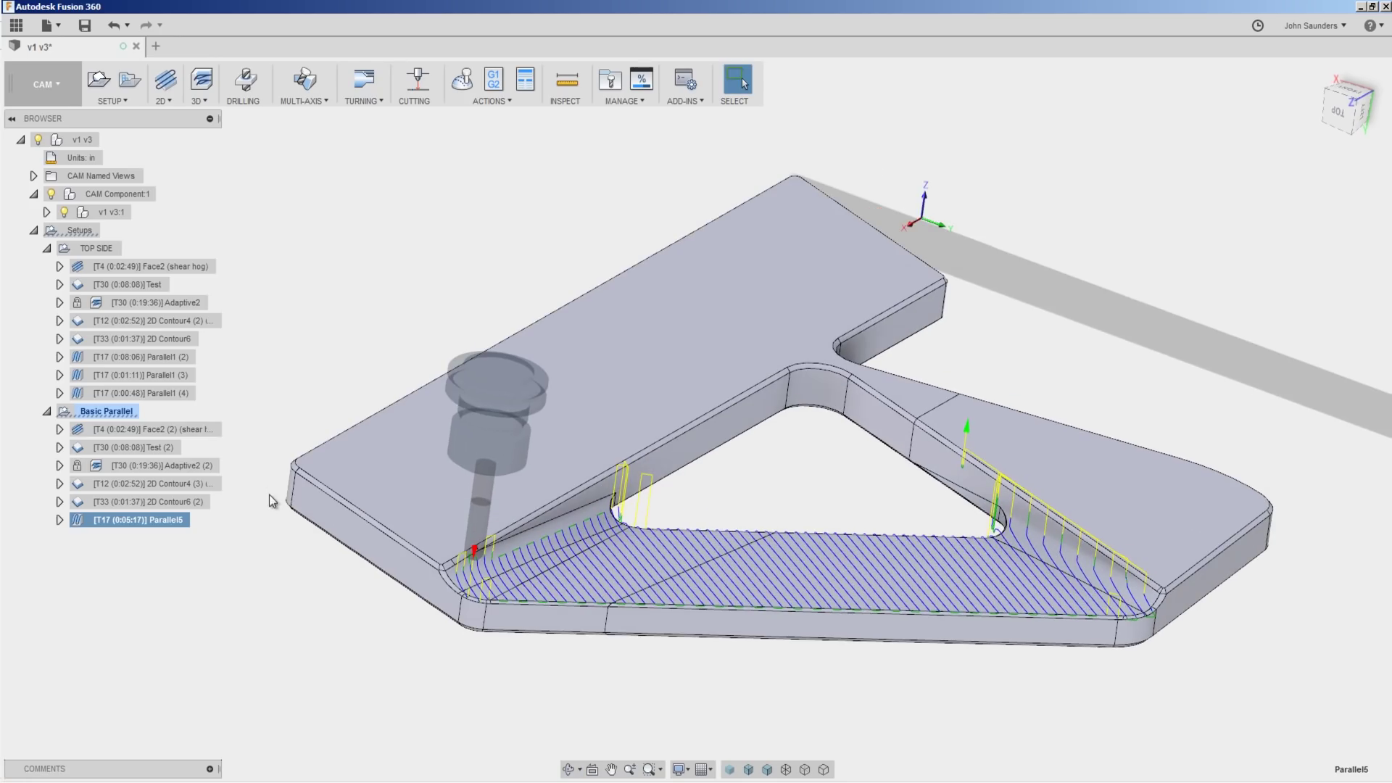
Add 90 degrees to the pass direction of Parallel5, entering 90+45.7 deg, and regenerate its toolpath
{"action": "right_click", "coordinate": [173, 519]}
{"action": "left_click", "coordinate": [264, 102]}
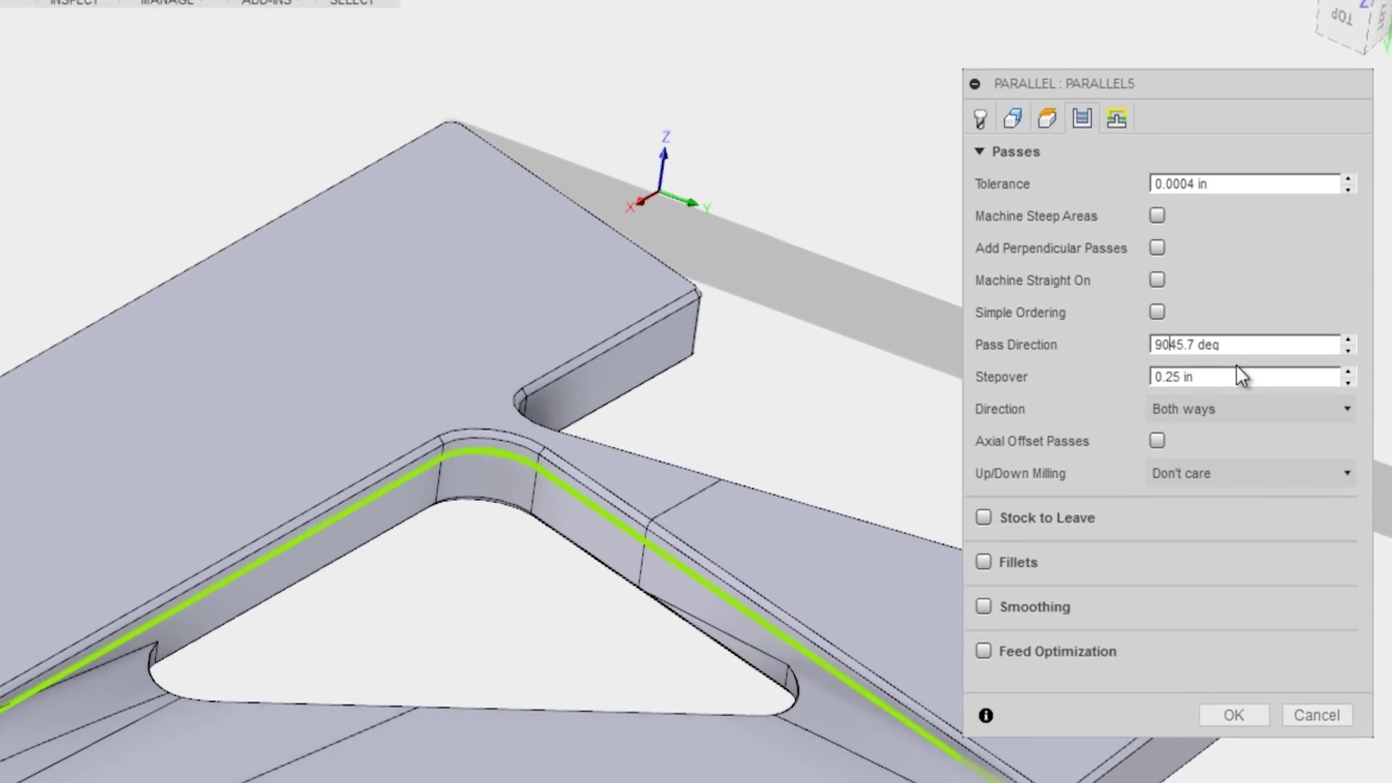
{"action": "type", "text": "+"}
{"action": "left_click", "coordinate": [1233, 715]}
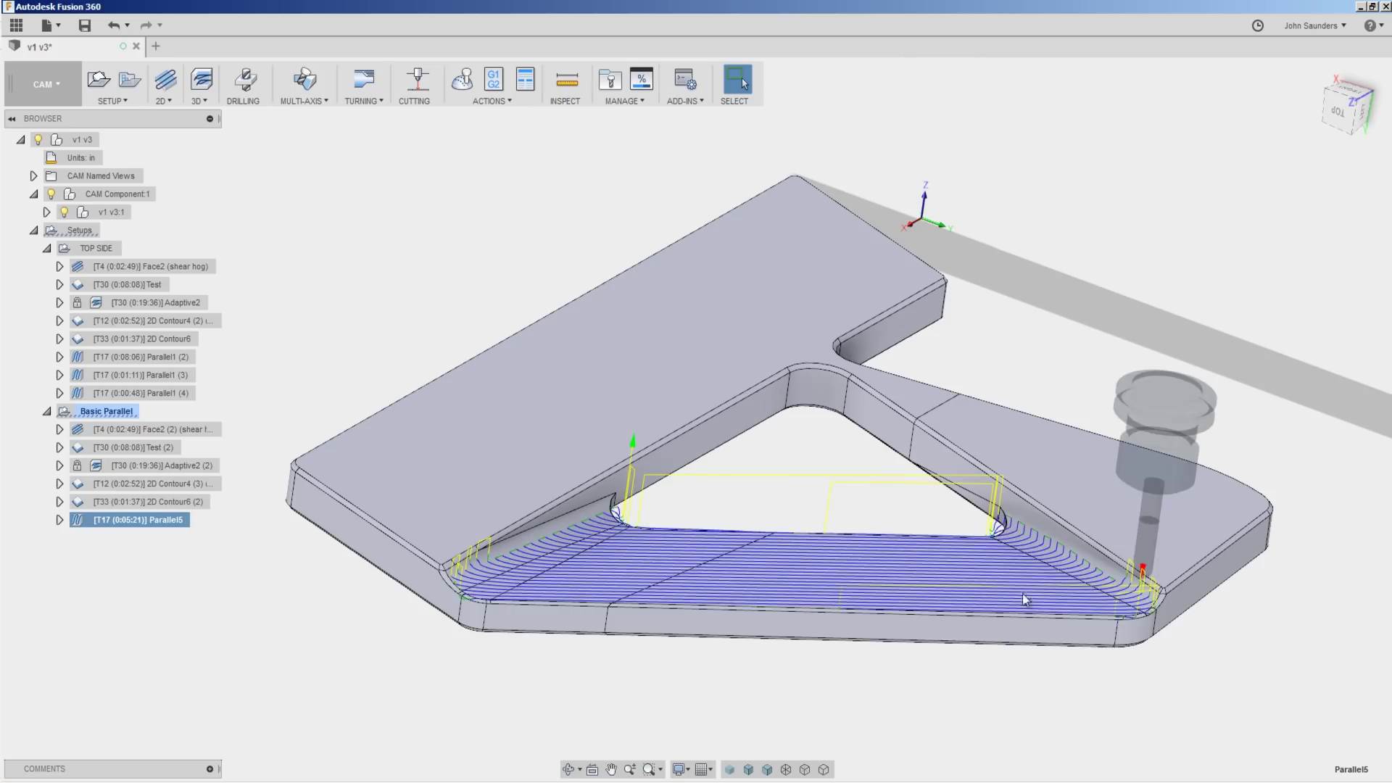
{"action": "scroll", "coordinate": [808, 612], "scroll_direction": "up", "scroll_amount": 3}
{"action": "middle_click_drag", "start_coordinate": [792, 602], "coordinate": [724, 504], "text": "shift"}
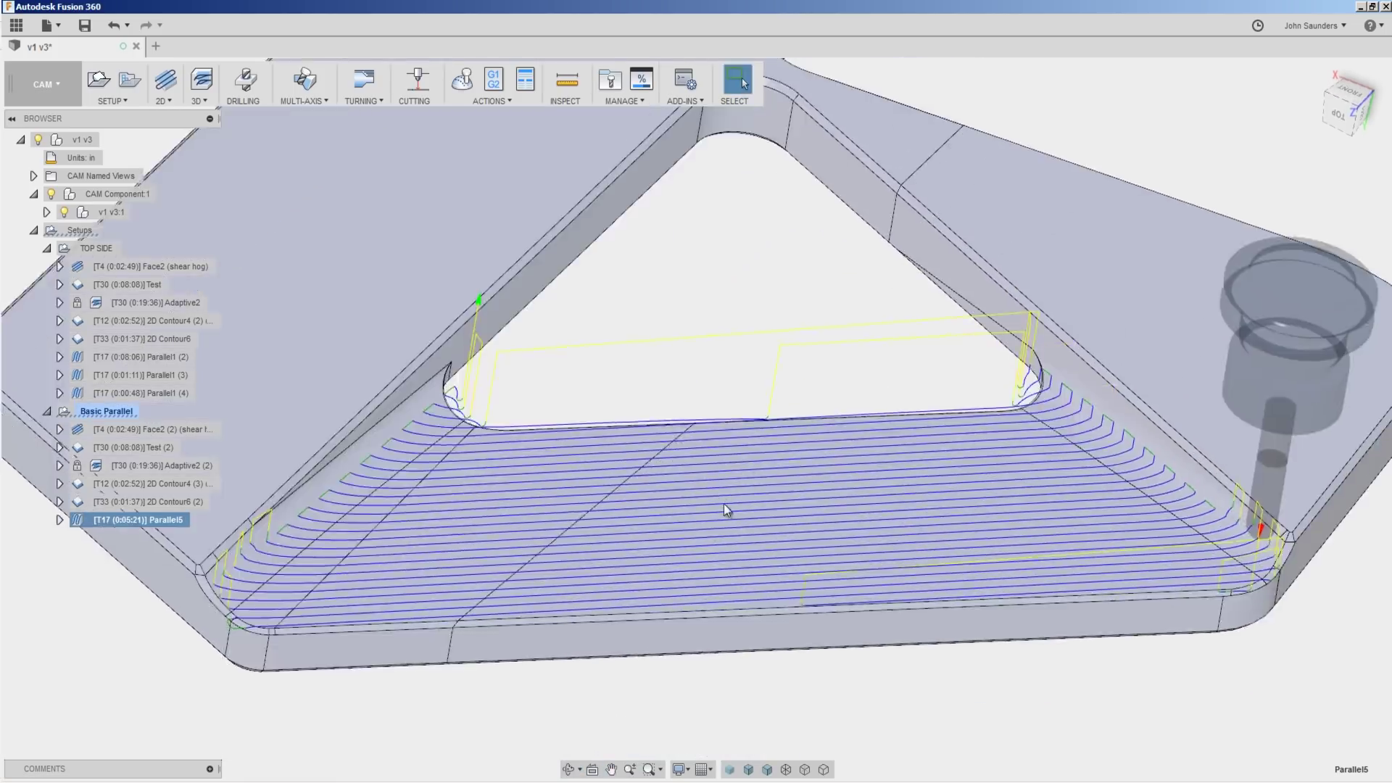
{"action": "scroll", "coordinate": [725, 498], "scroll_direction": "down", "scroll_amount": 3}
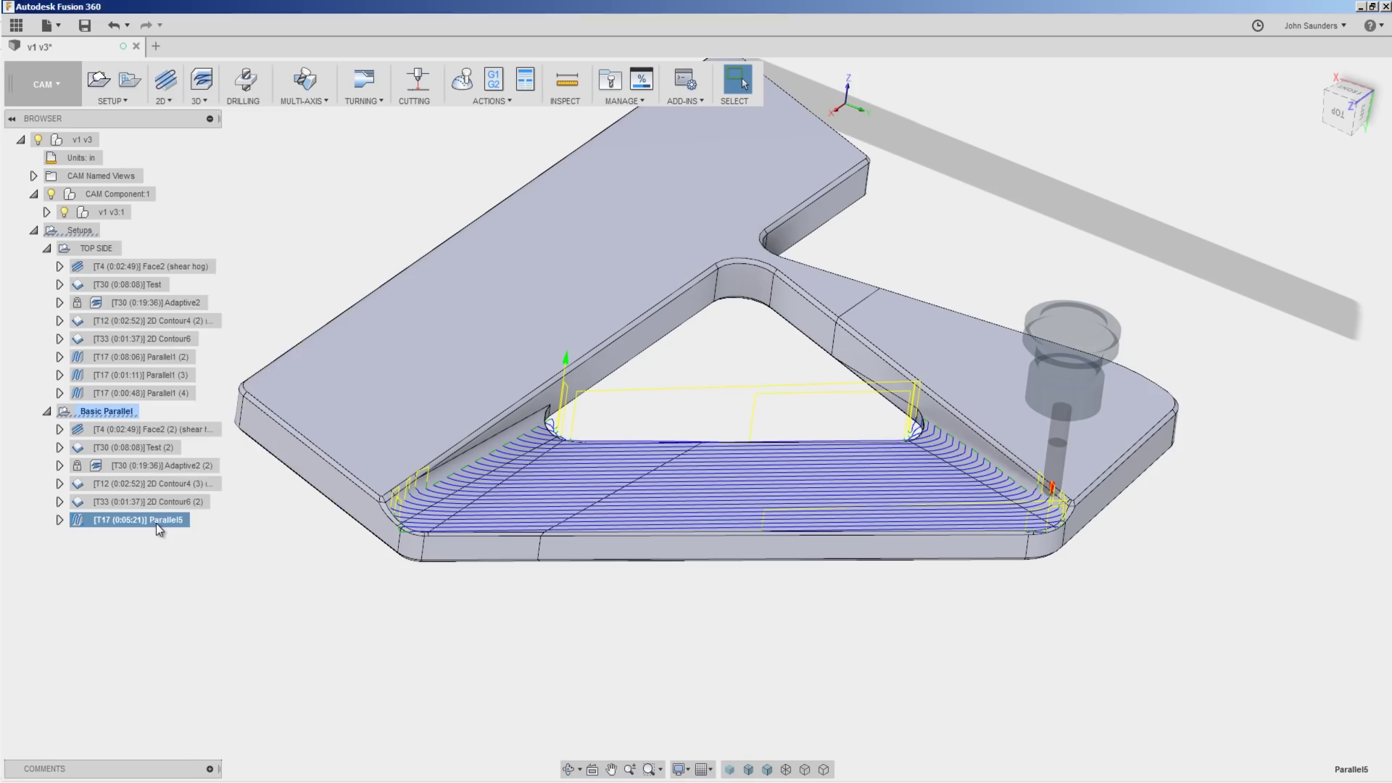
Try a finer stepover of 0.05 in for Parallel5 and regenerate its toolpath
{"action": "right_click", "coordinate": [158, 523]}
{"action": "left_click", "coordinate": [181, 102]}
{"action": "left_click_drag", "start_coordinate": [1230, 331], "coordinate": [1279, 338]}
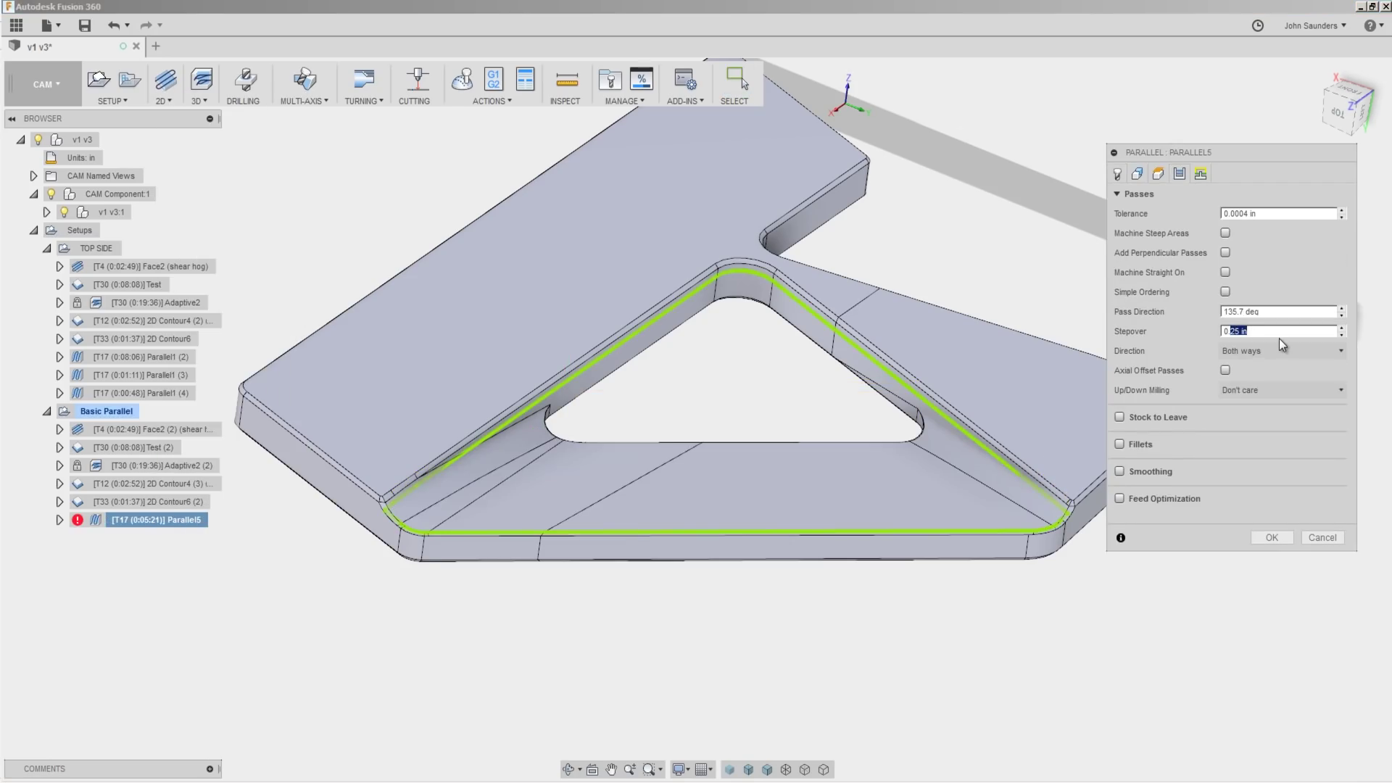
{"action": "type", "text": "05"}
{"action": "left_click", "coordinate": [1277, 539]}
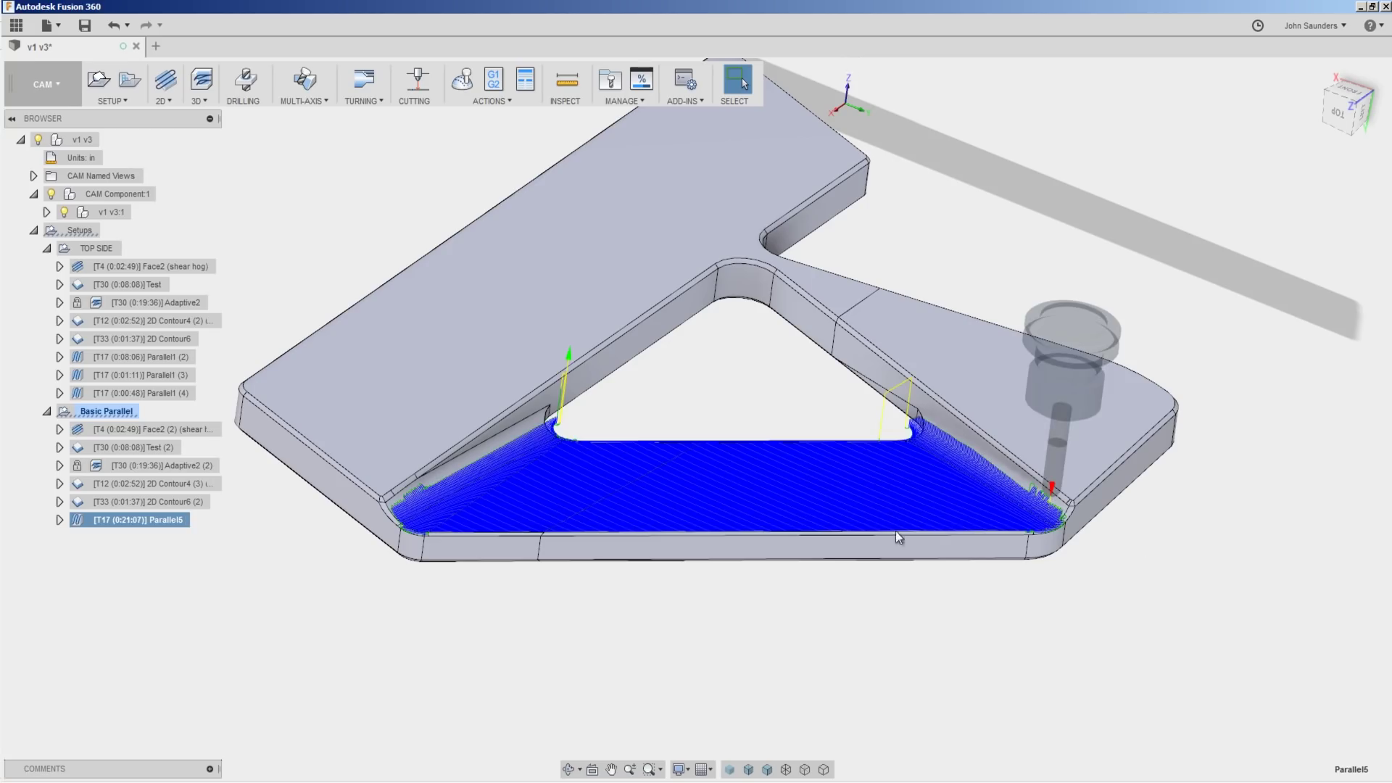
{"action": "scroll", "coordinate": [773, 526], "scroll_direction": "up", "scroll_amount": 2}
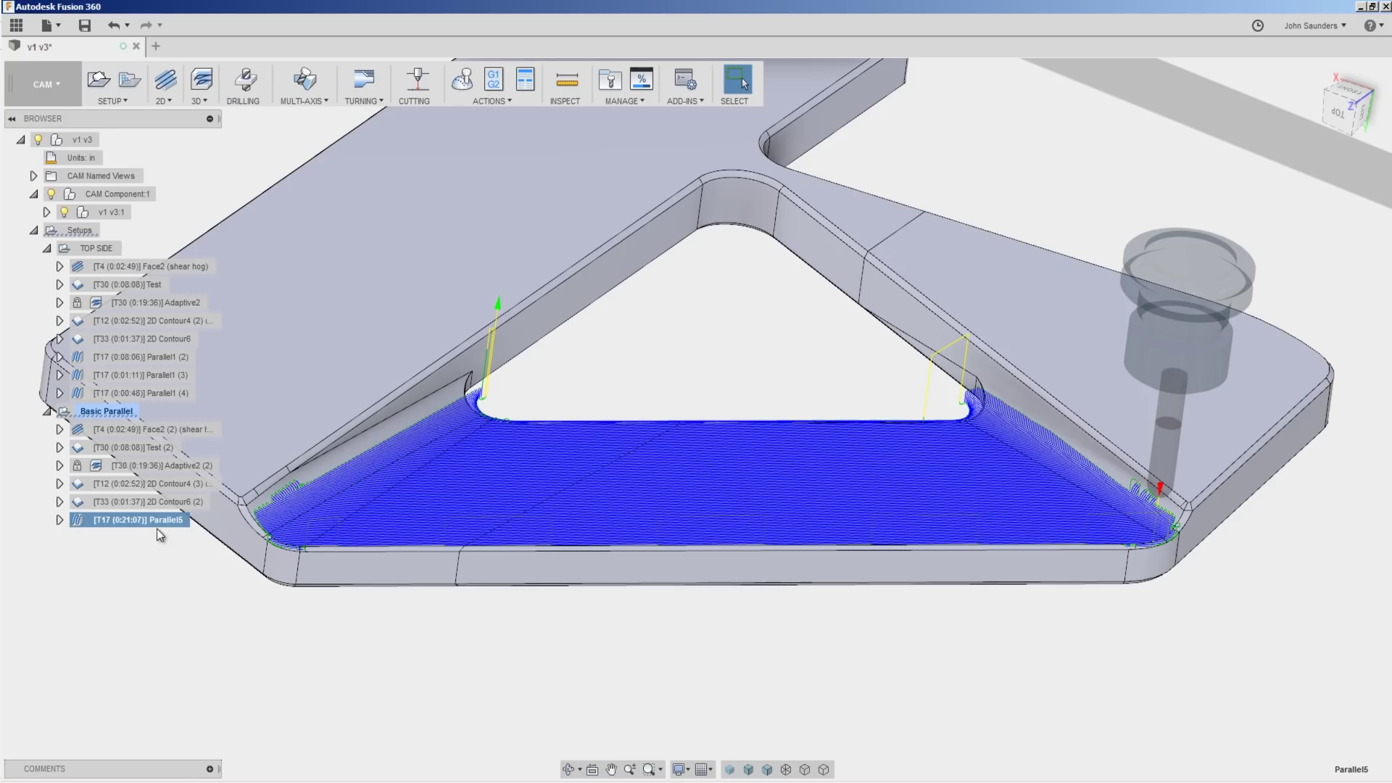
{"action": "middle_click_drag", "start_coordinate": [410, 493], "coordinate": [428, 475], "text": "shift"}
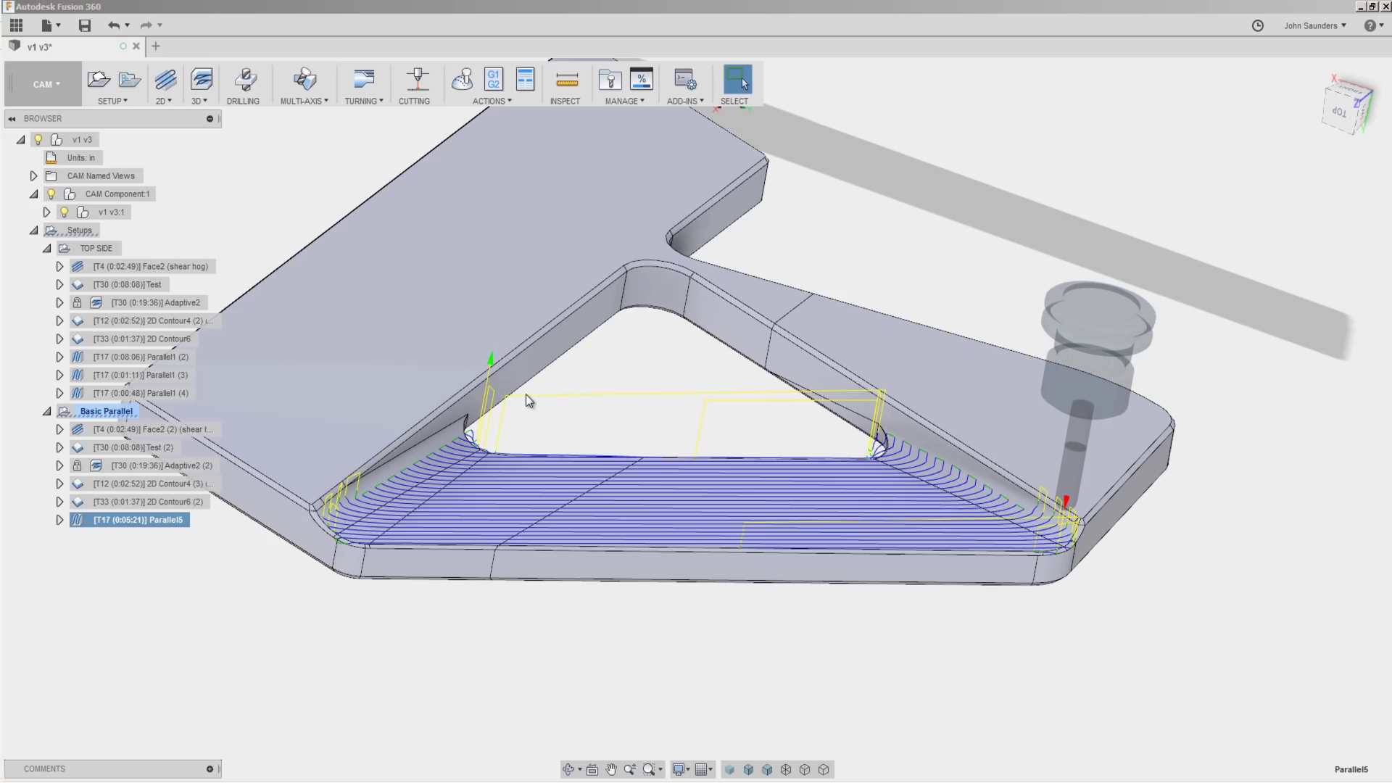
Enable Smoothing with a 0.001 in smoothing tolerance in the passes settings of Parallel5, and duplicate the operation
{"action": "right_click", "coordinate": [135, 524]}
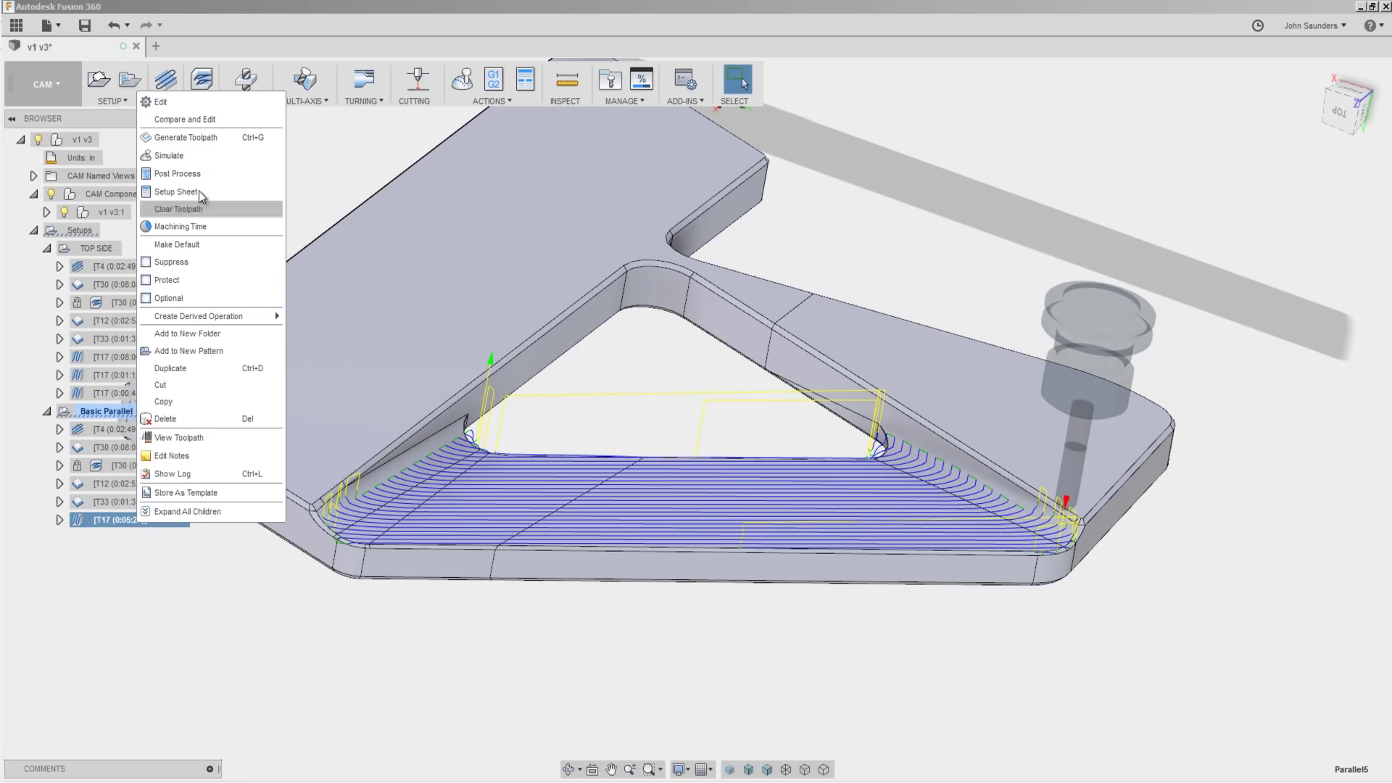
{"action": "left_click", "coordinate": [180, 103]}
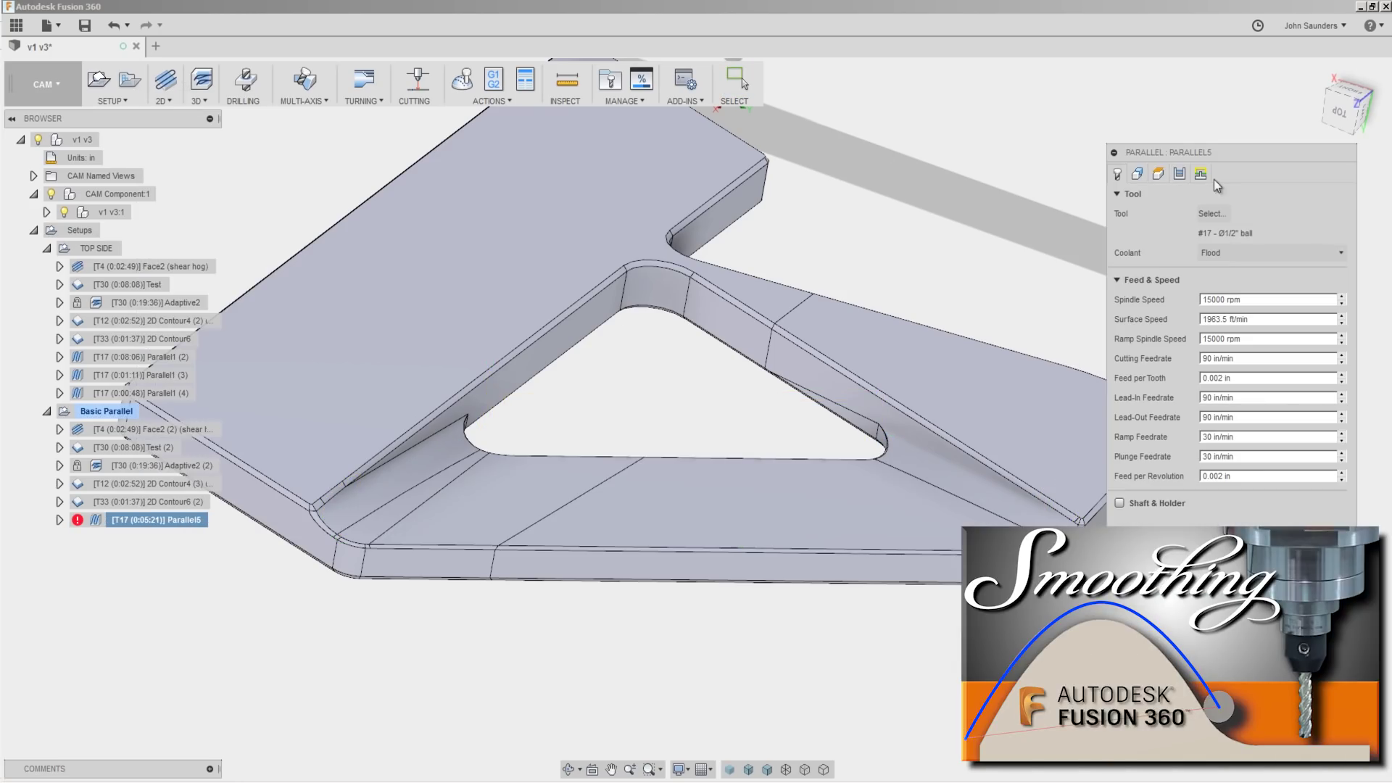
{"action": "left_click", "coordinate": [1179, 176]}
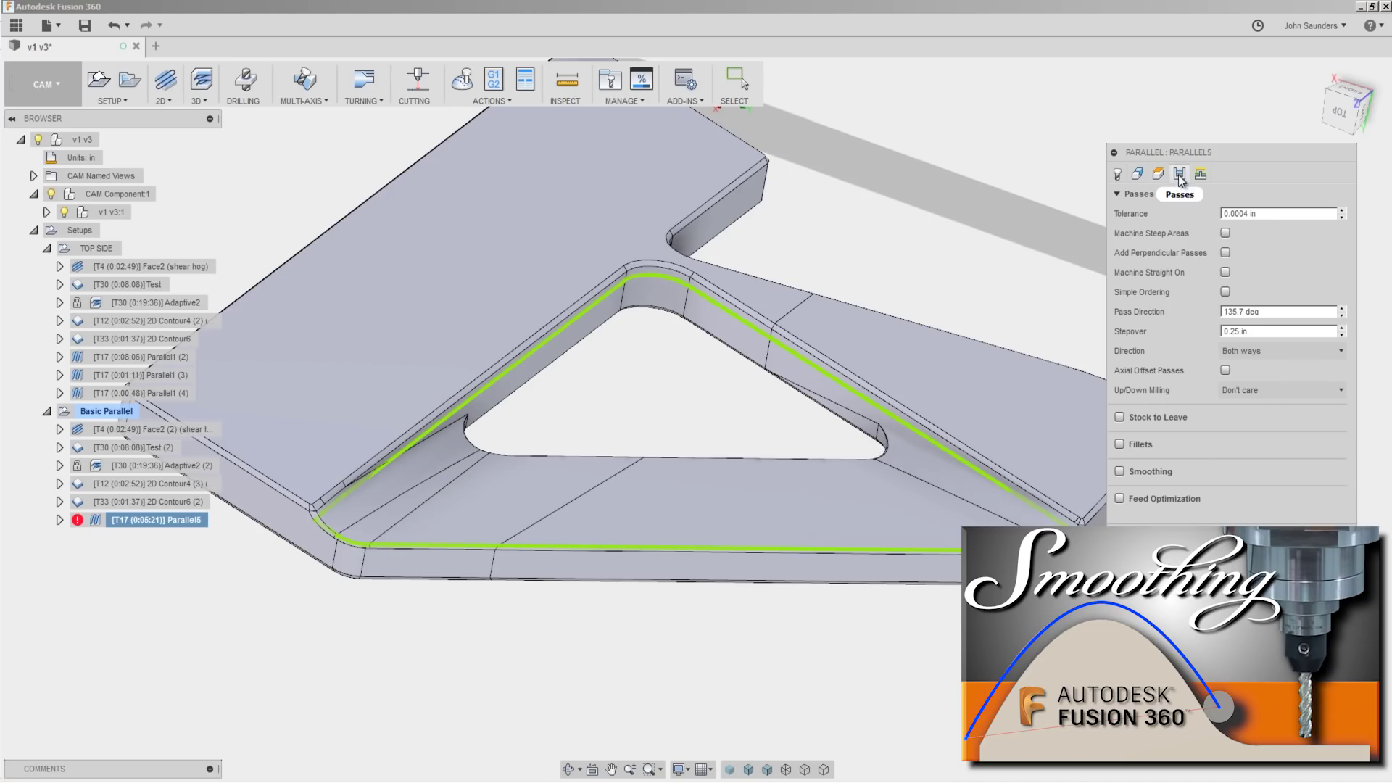
{"action": "left_click", "coordinate": [1131, 471]}
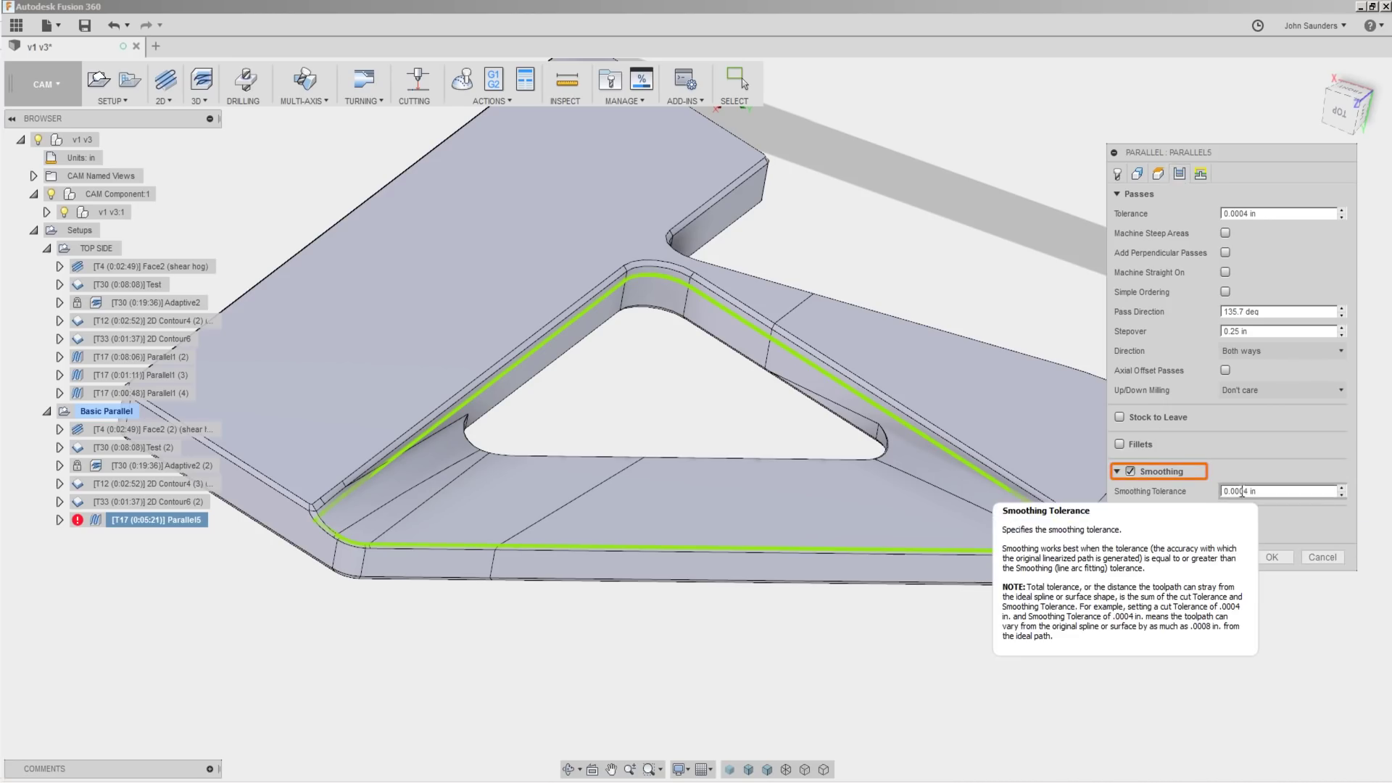
{"action": "left_click_drag", "start_coordinate": [1239, 491], "coordinate": [1266, 491]}
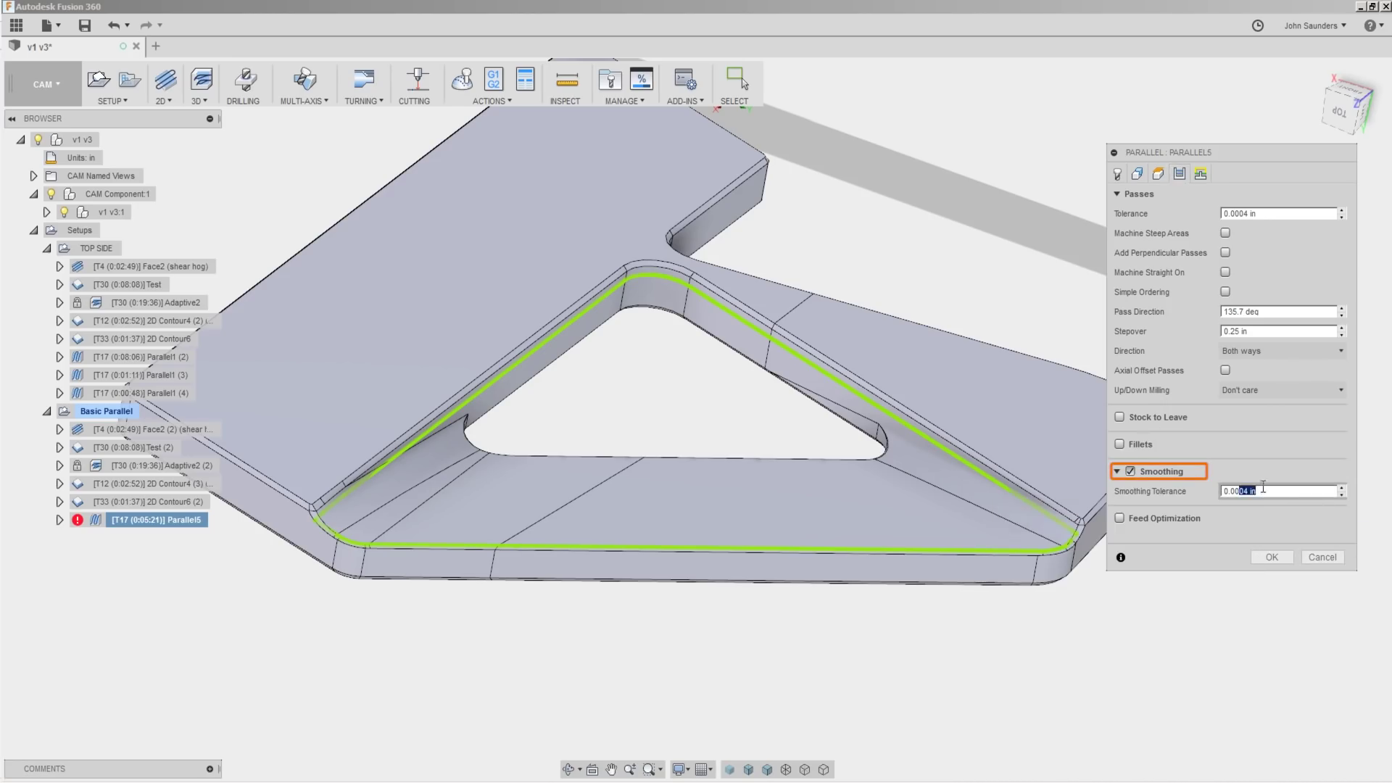
{"action": "type", "text": "1"}
{"action": "left_click", "coordinate": [1269, 559]}
{"action": "key", "text": "ctrl+d"}
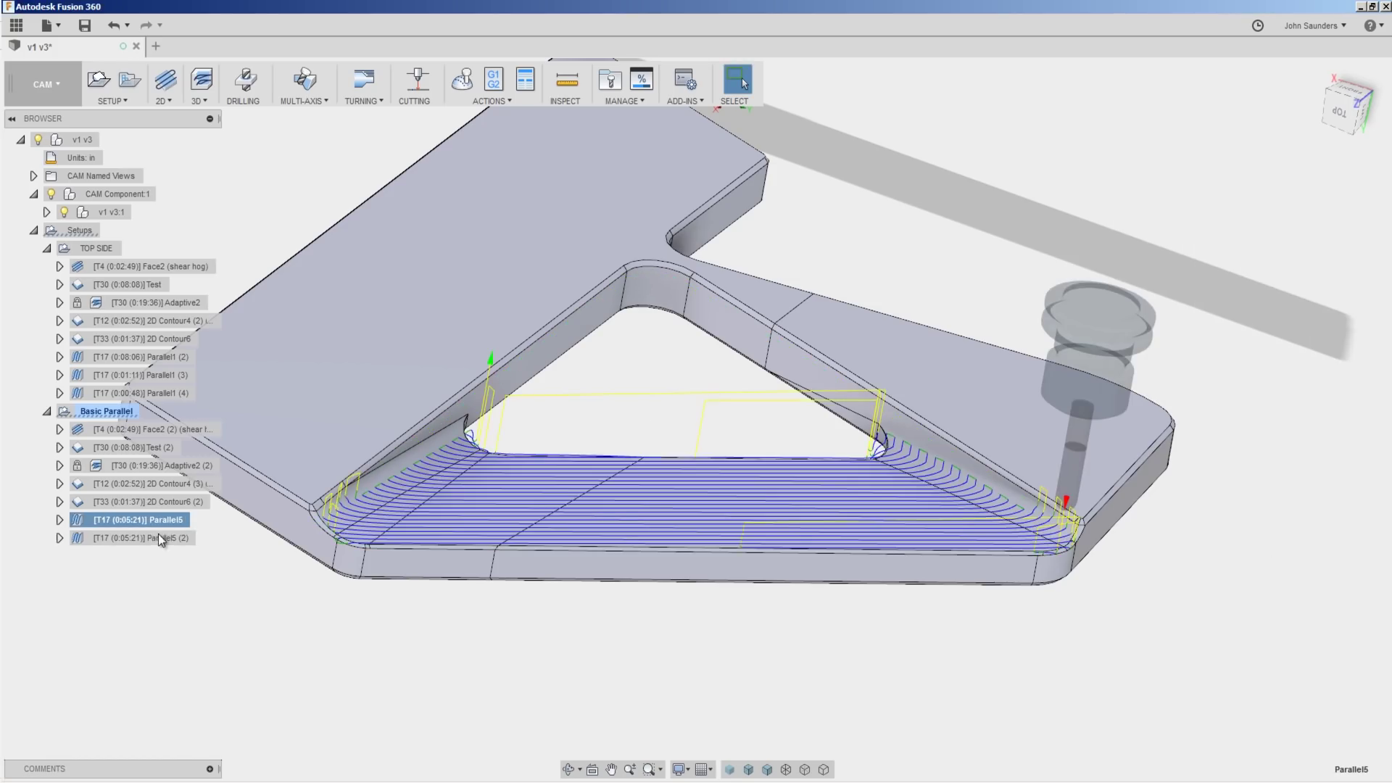
Simulate Parallel5 and examine how densely the toolpath points are spaced along its curved passes
{"action": "middle_click_drag", "start_coordinate": [638, 453], "coordinate": [622, 435], "text": "shift"}
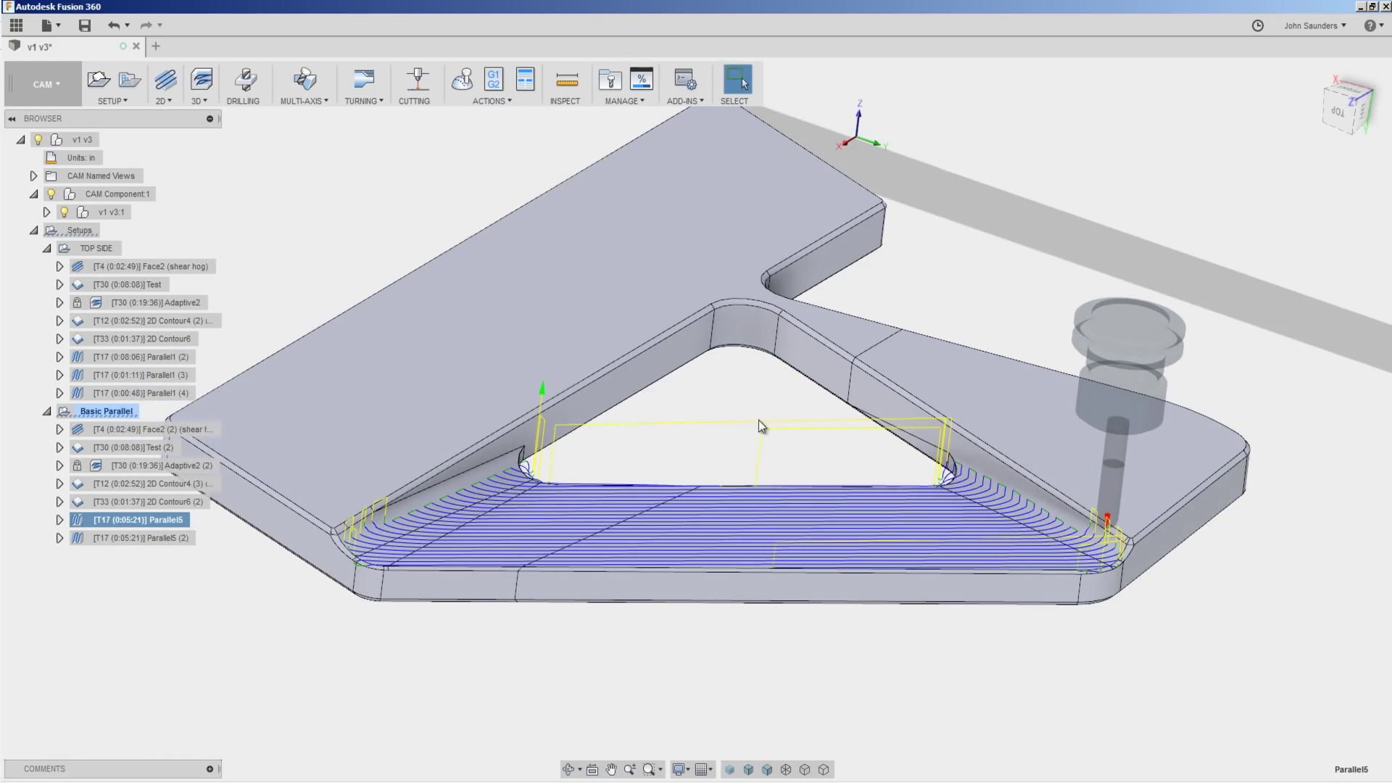
{"action": "left_click", "coordinate": [142, 541]}
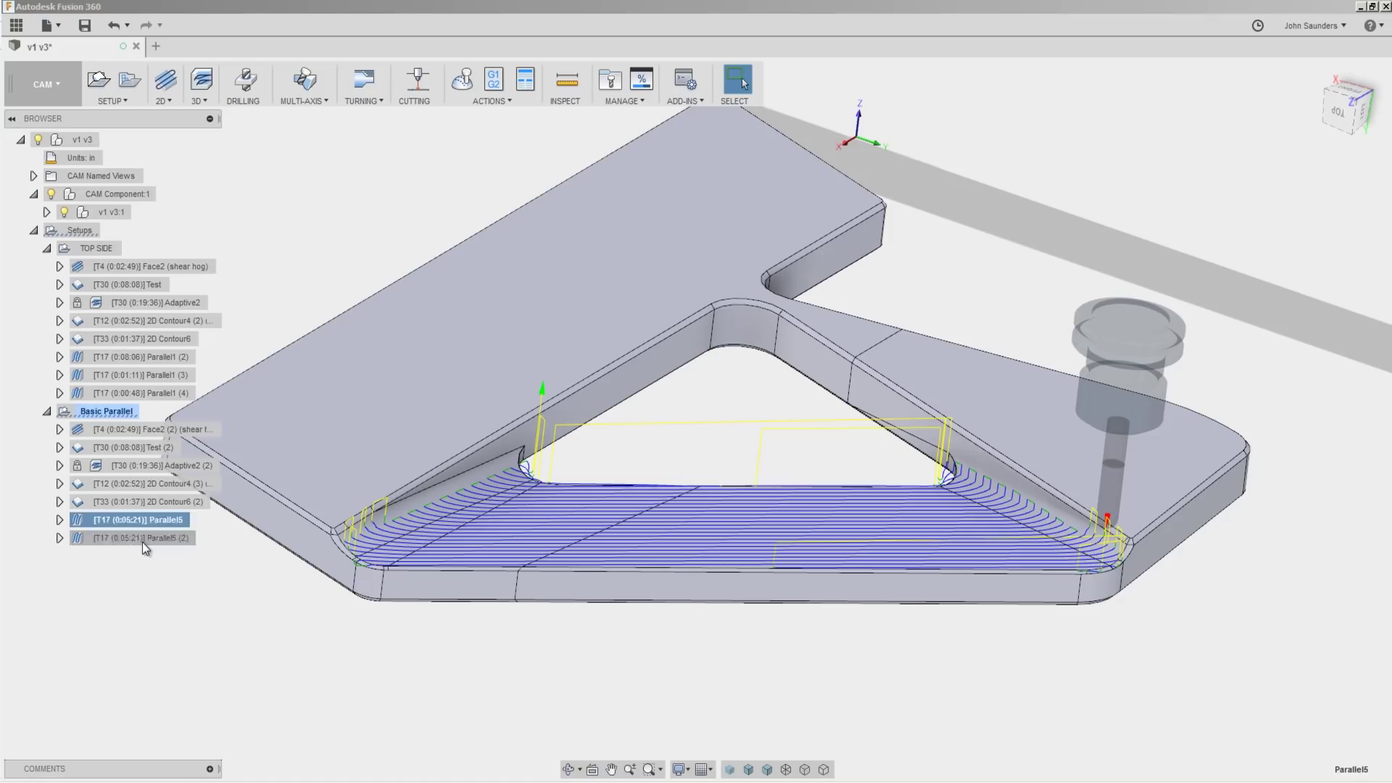
{"action": "left_click", "coordinate": [141, 521]}
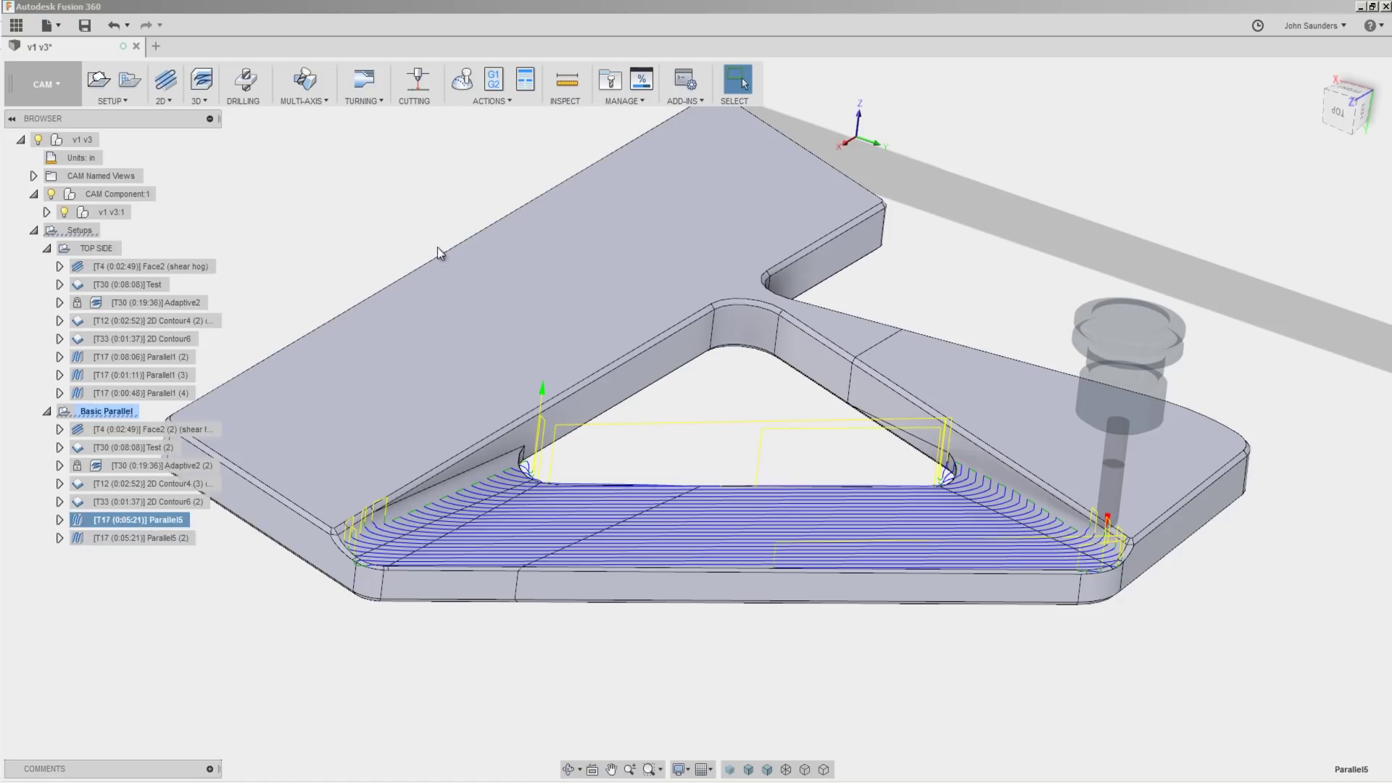
{"action": "left_click", "coordinate": [462, 80]}
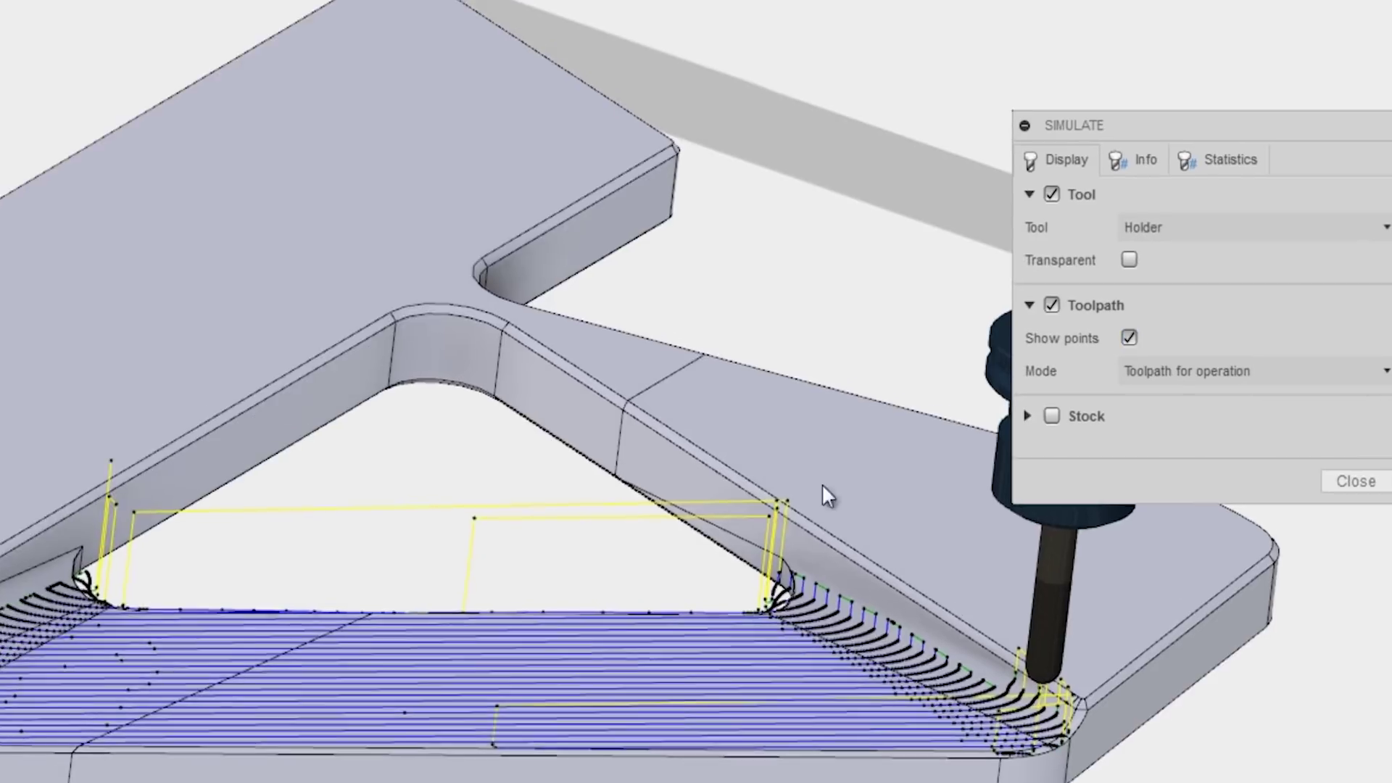
{"action": "scroll", "coordinate": [682, 497], "scroll_direction": "up", "scroll_amount": 3}
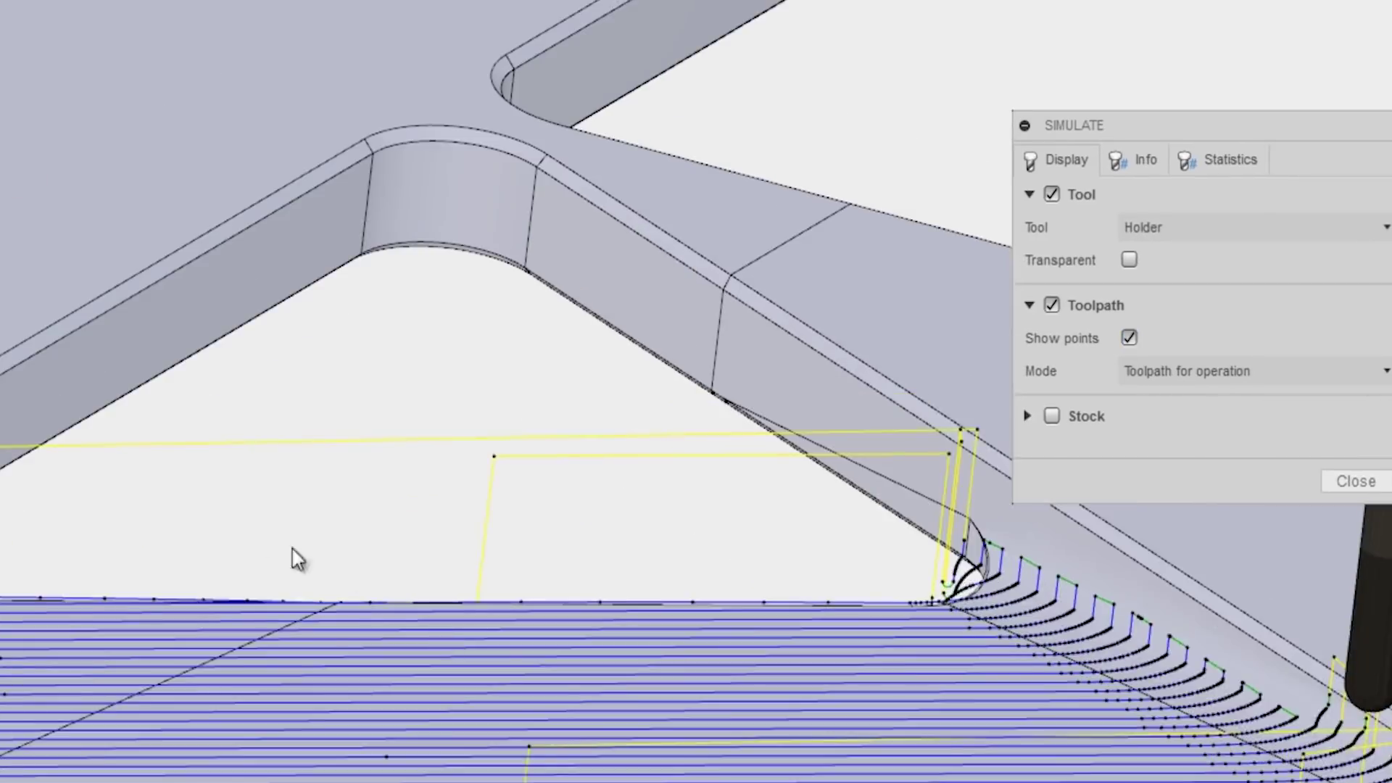
{"action": "middle_click_drag", "start_coordinate": [432, 468], "coordinate": [514, 456]}
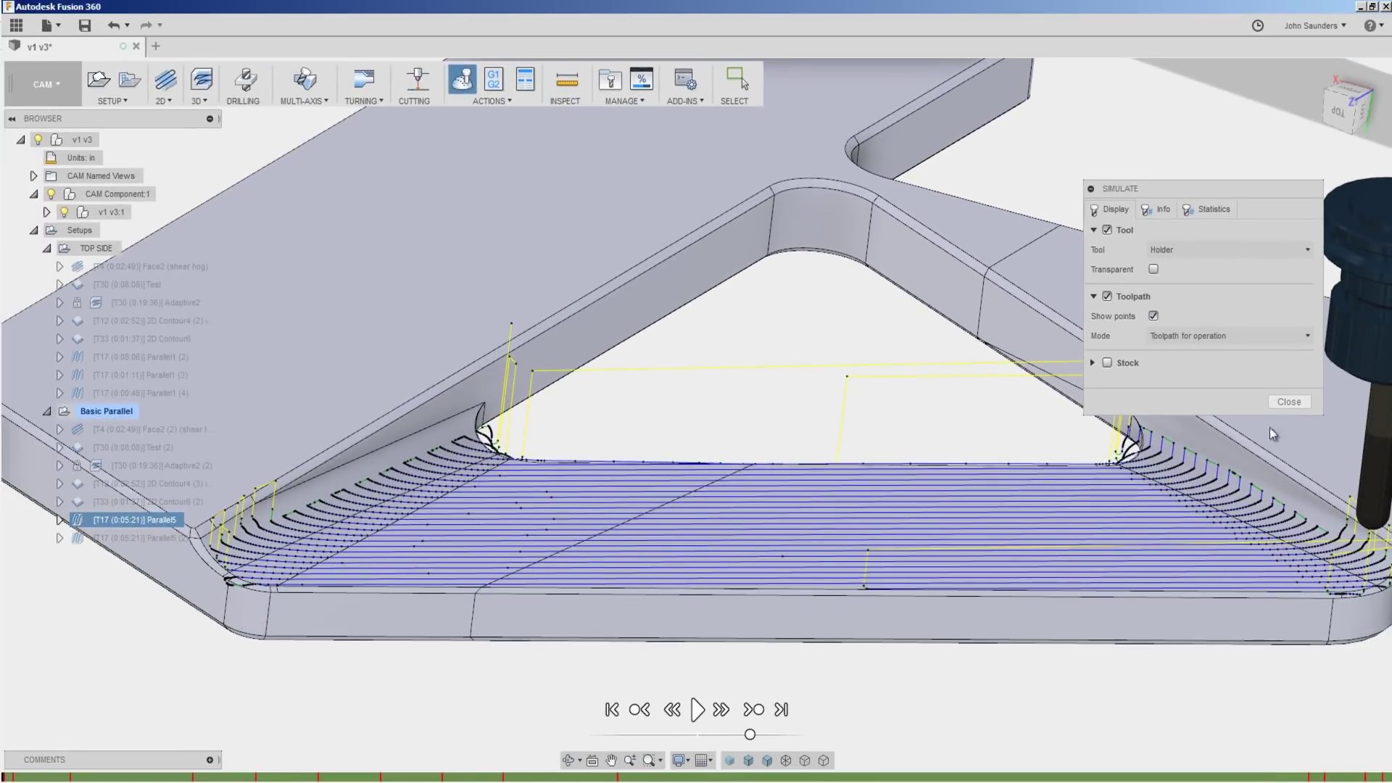
{"action": "left_click", "coordinate": [1289, 401]}
Simulate Parallel5 (2) and compare its toolpath points with those of the original operation
{"action": "left_click", "coordinate": [141, 538]}
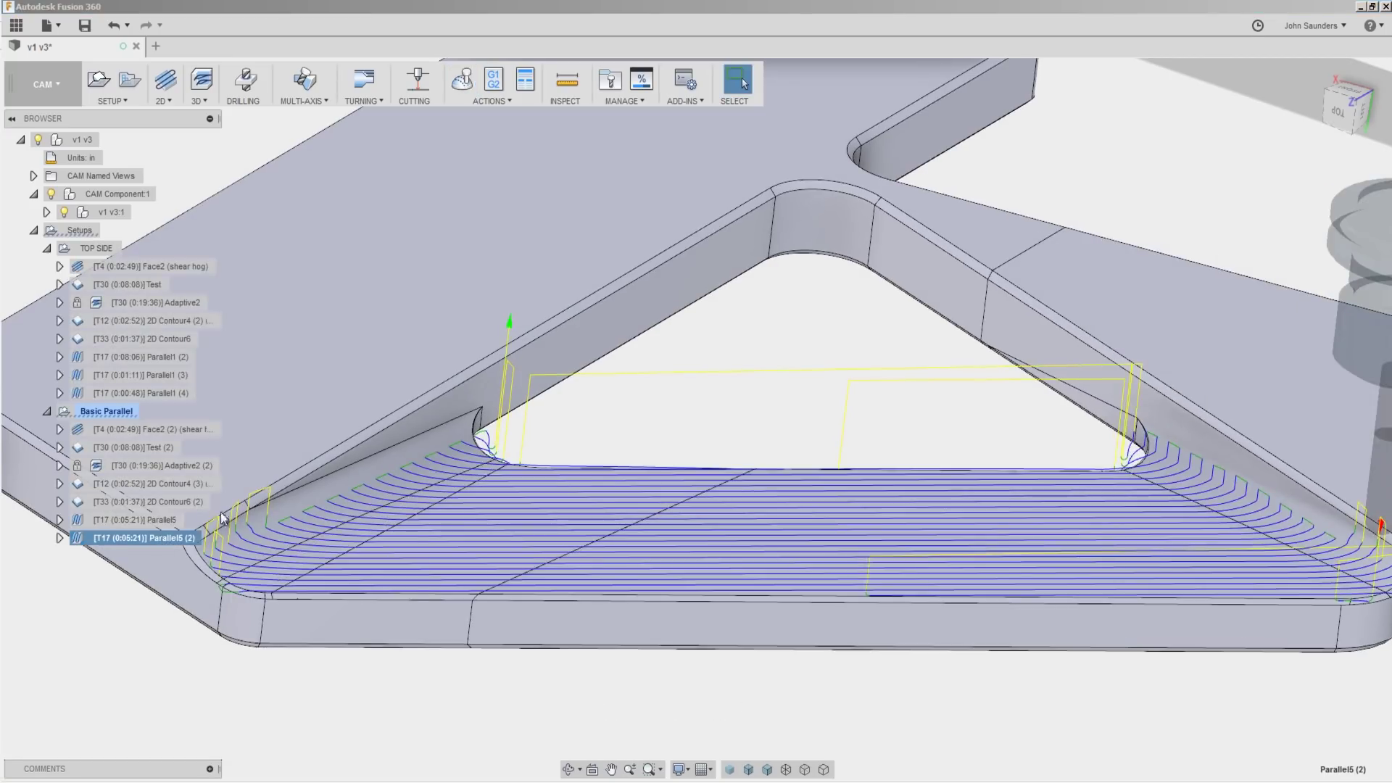
{"action": "left_click", "coordinate": [464, 78]}
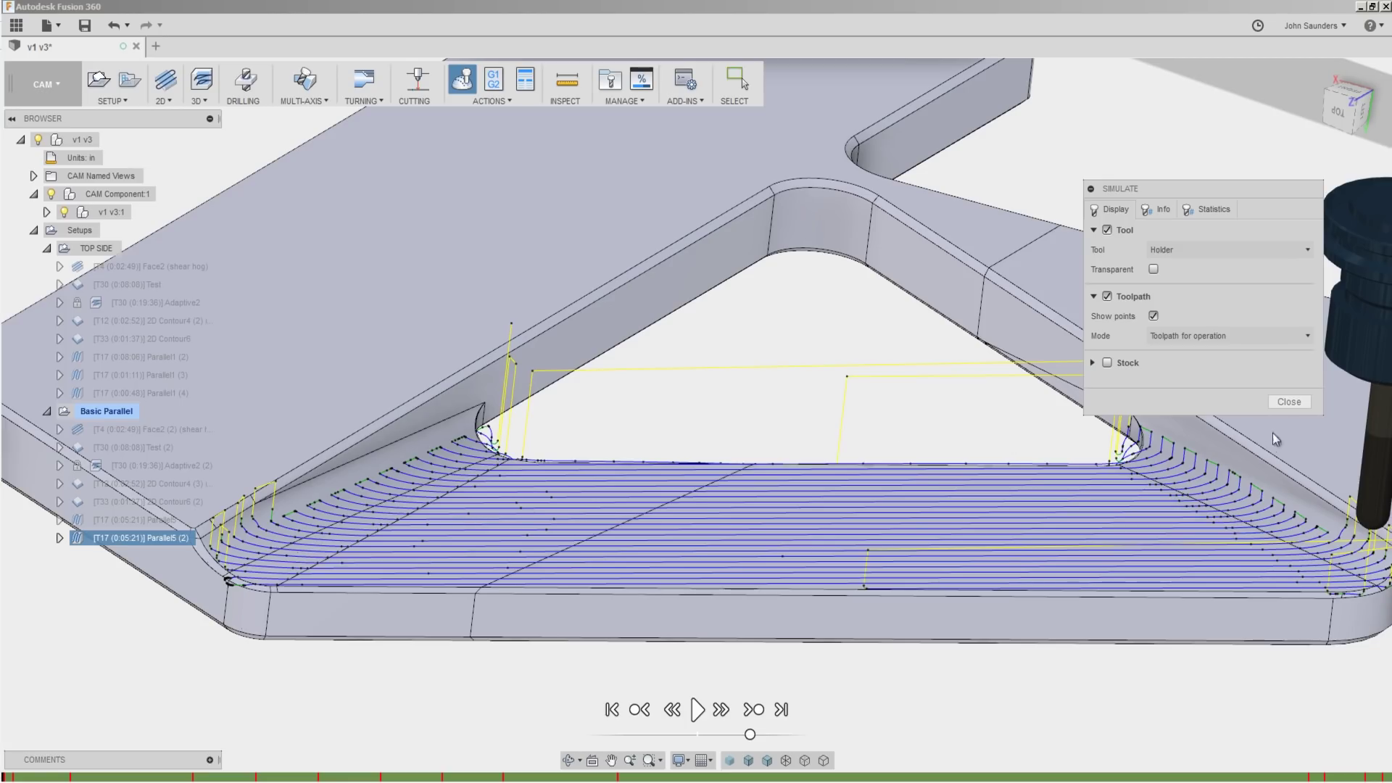
{"action": "left_click", "coordinate": [1290, 401]}
{"action": "left_click", "coordinate": [144, 540]}
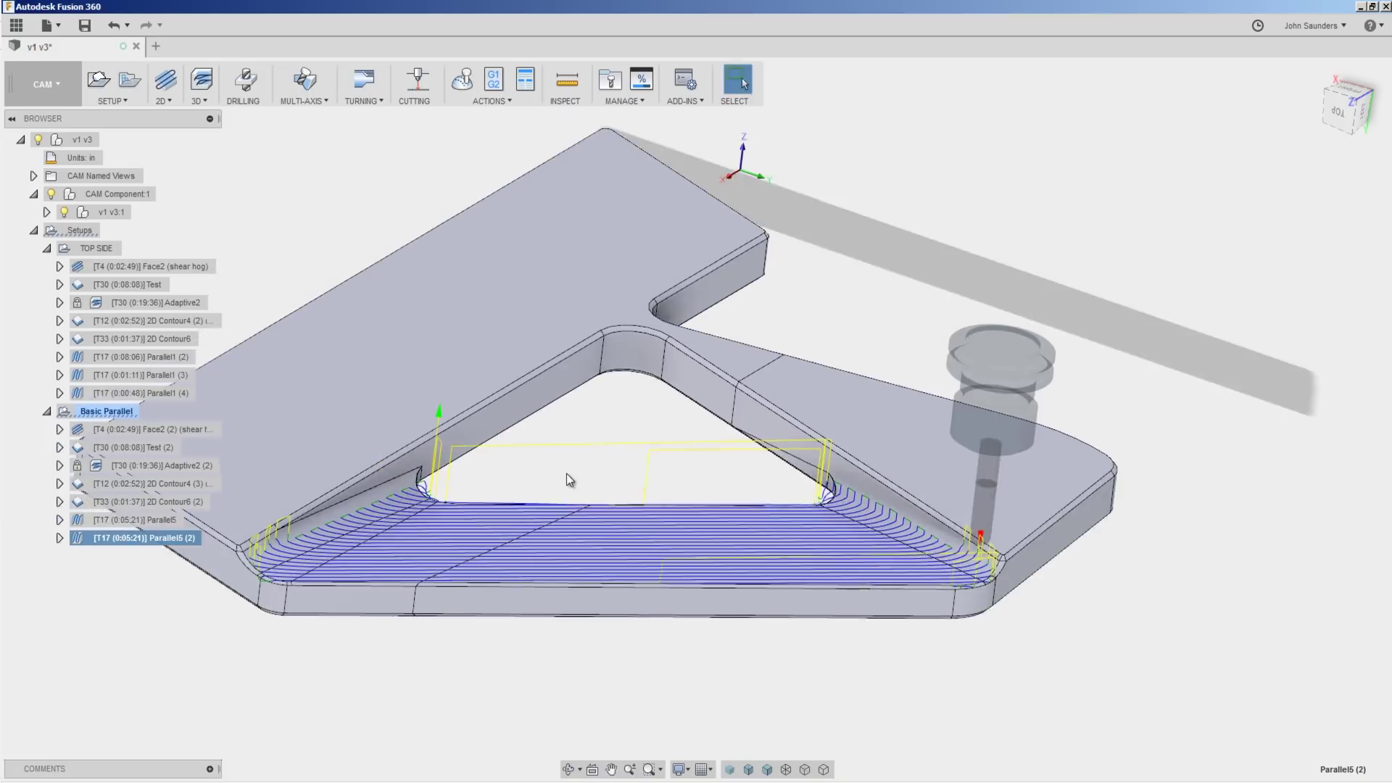
{"action": "middle_click_drag", "start_coordinate": [567, 473], "coordinate": [597, 449], "text": "shift"}
{"action": "scroll", "coordinate": [592, 459], "scroll_direction": "up", "scroll_amount": 2}
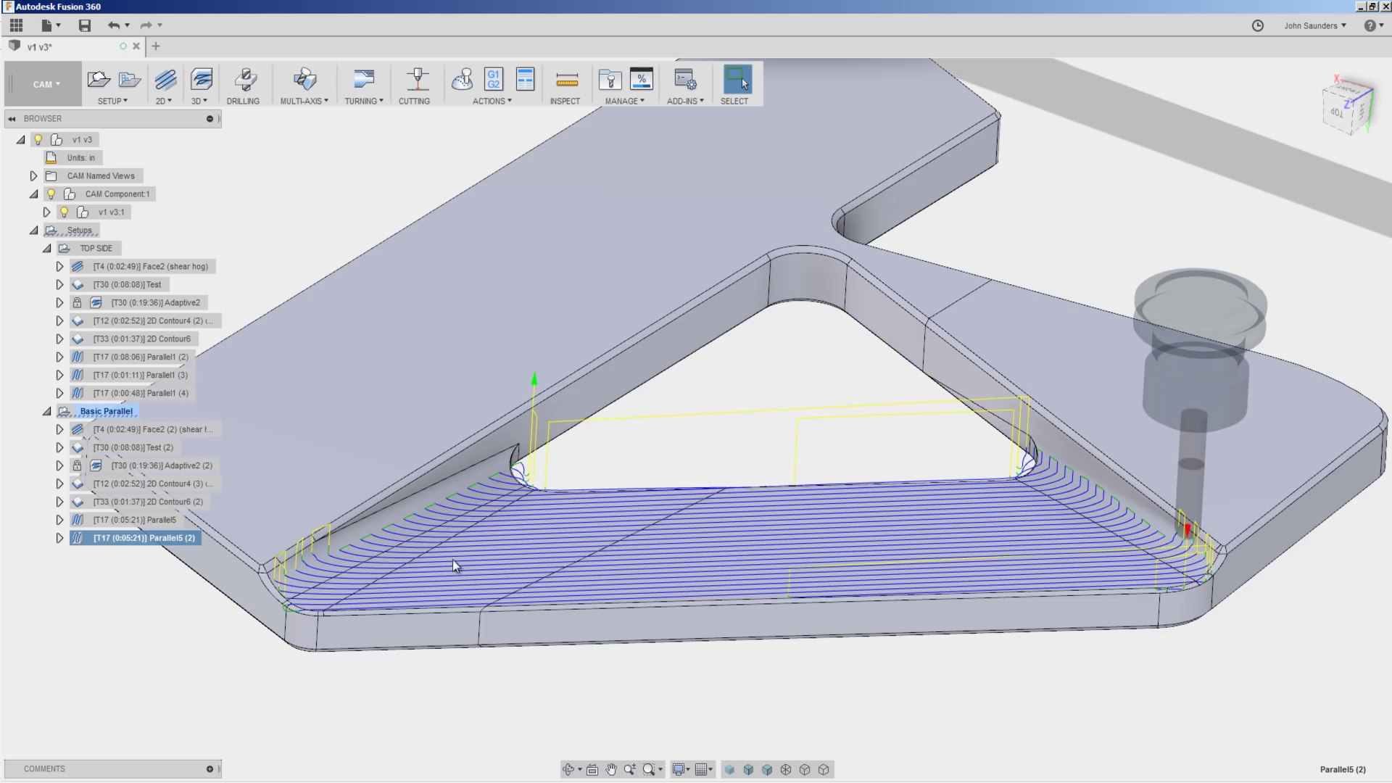
Duplicate the Basic Parallel setup, make the copy active, and delete its extra Parallel5 (3) operation
{"action": "left_click", "coordinate": [107, 410]}
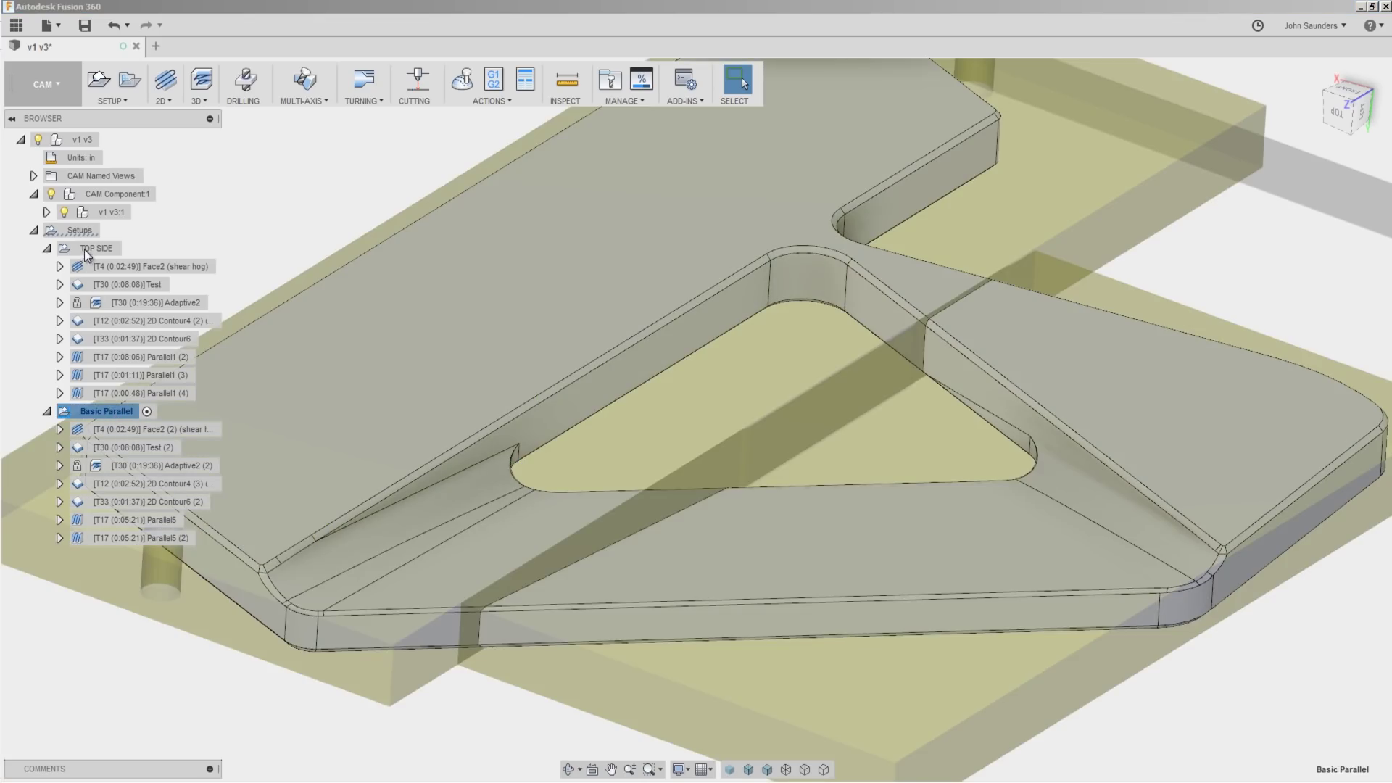
{"action": "left_click", "coordinate": [48, 556]}
{"action": "left_click", "coordinate": [106, 558]}
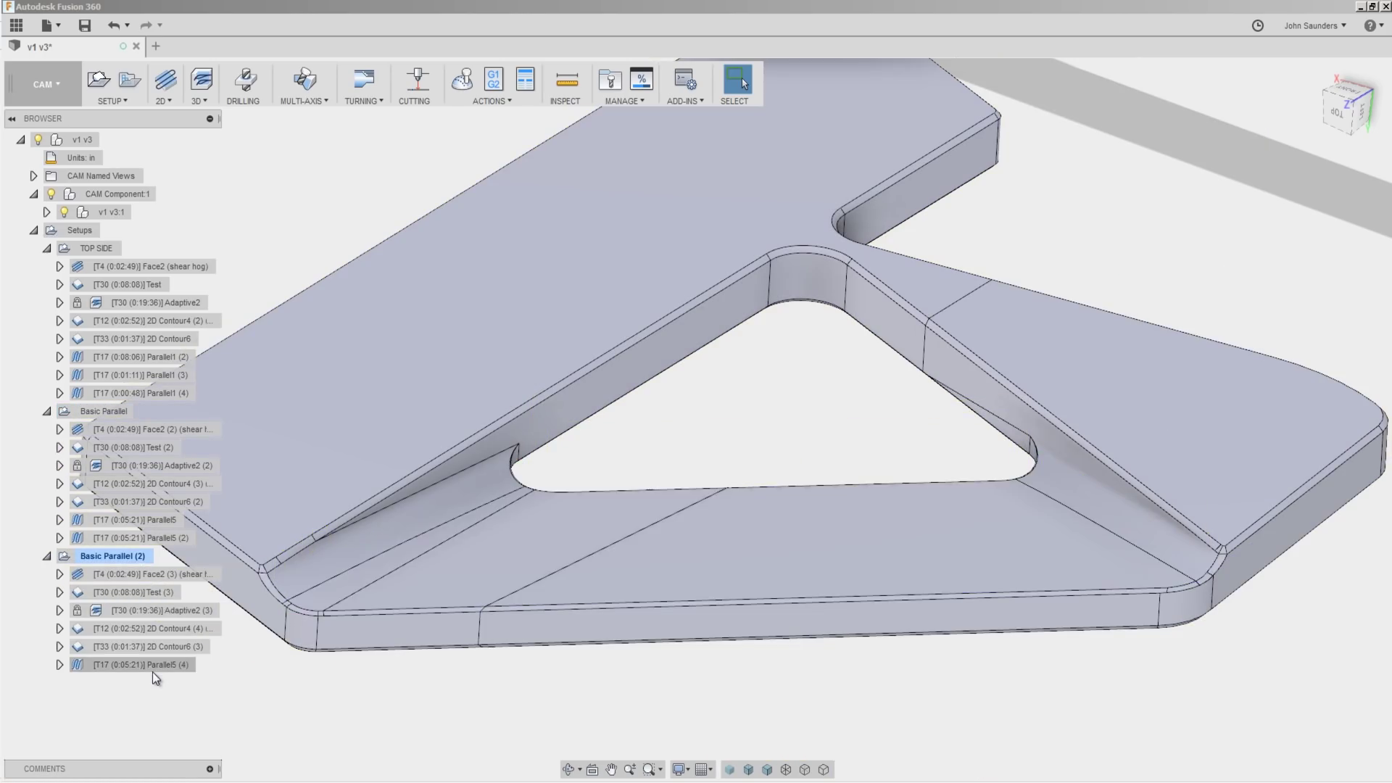
{"action": "left_click", "coordinate": [152, 669]}
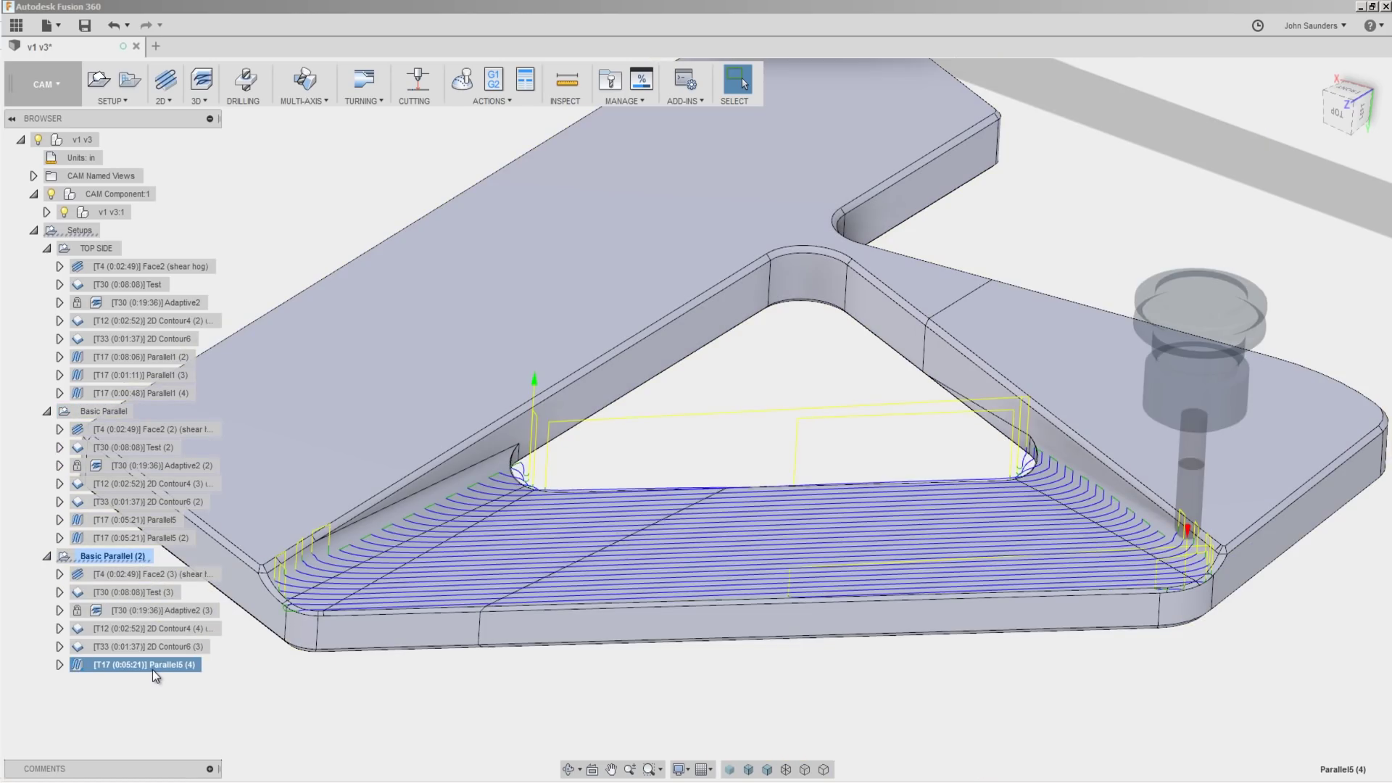
Replace the machining boundary of Parallel5 (4) with a chain around the sloped floor that stops at the curved corner faces
{"action": "right_click", "coordinate": [159, 663]}
{"action": "left_click", "coordinate": [193, 244]}
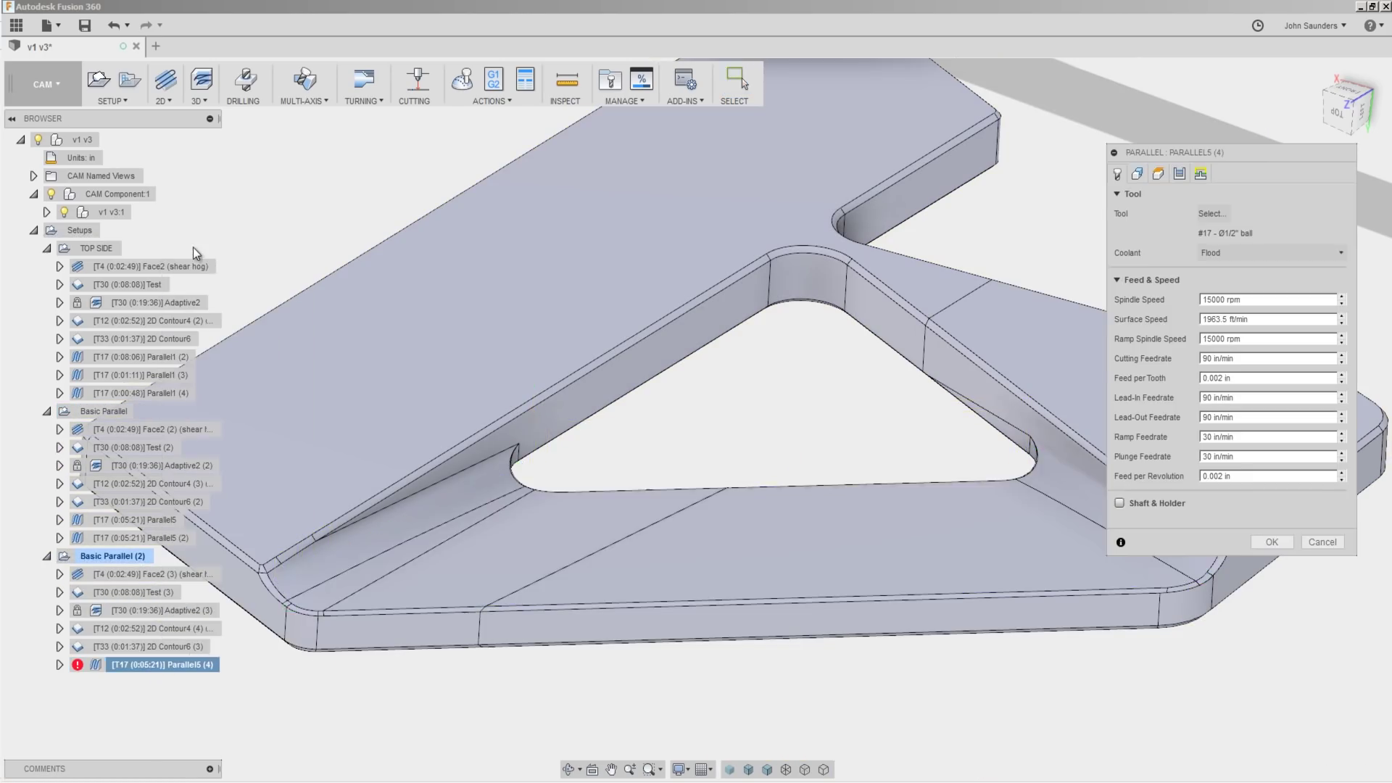
{"action": "left_click", "coordinate": [1137, 174]}
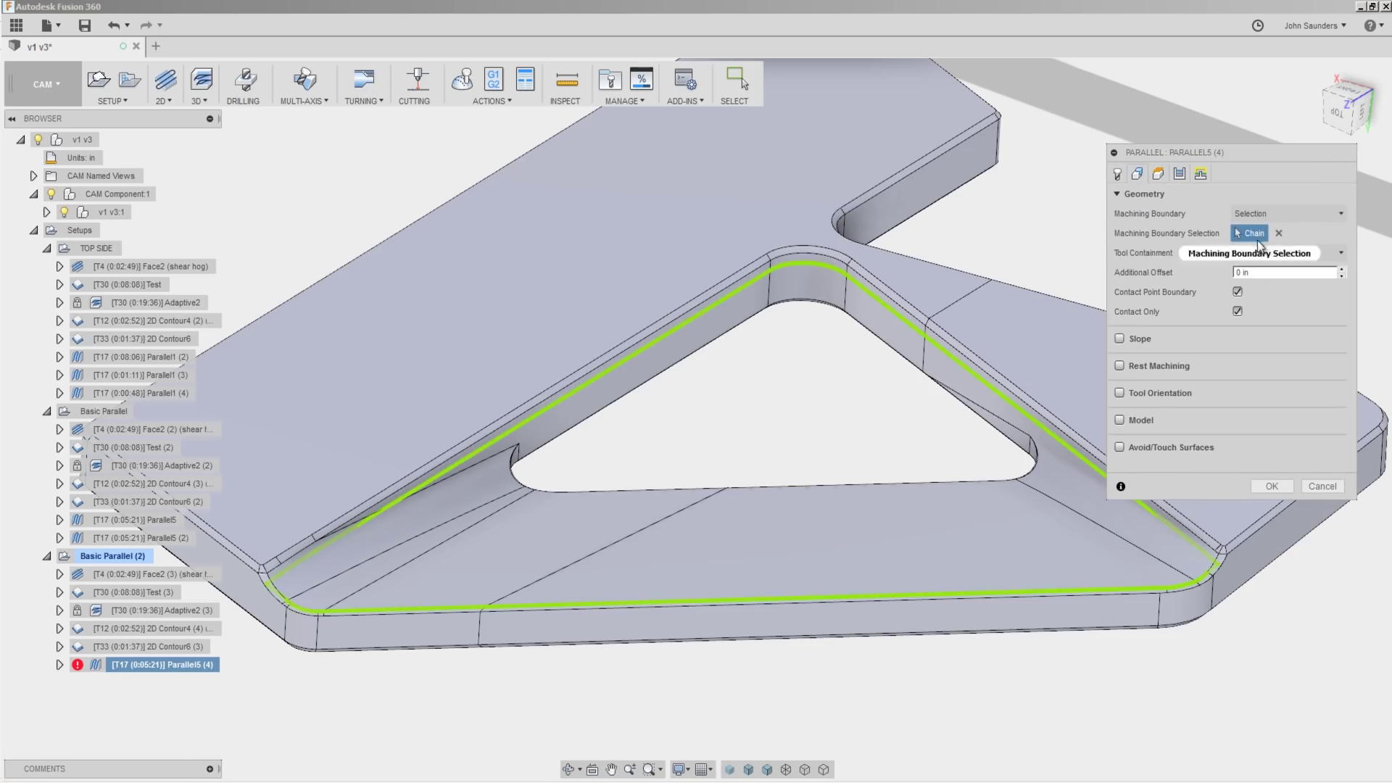
{"action": "left_click", "coordinate": [1278, 233]}
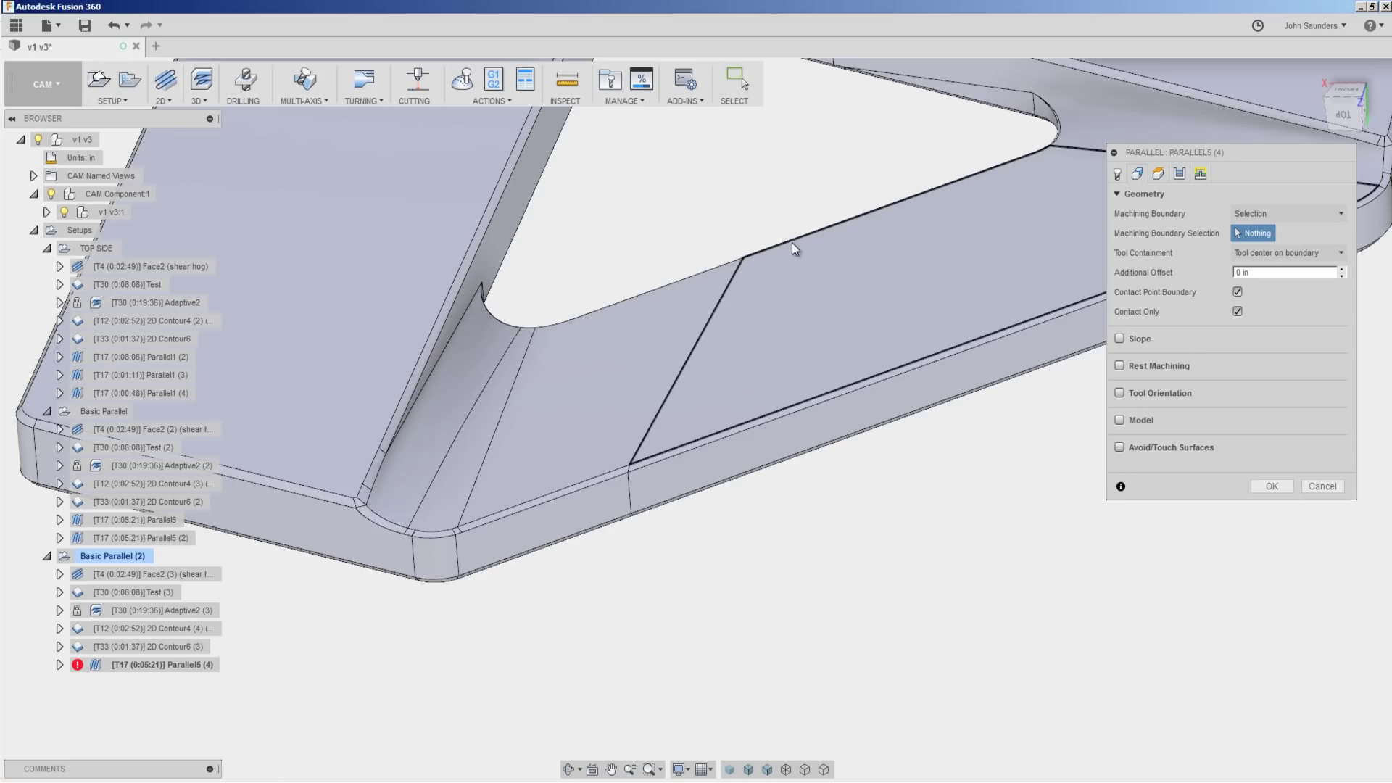
{"action": "left_click", "coordinate": [736, 269]}
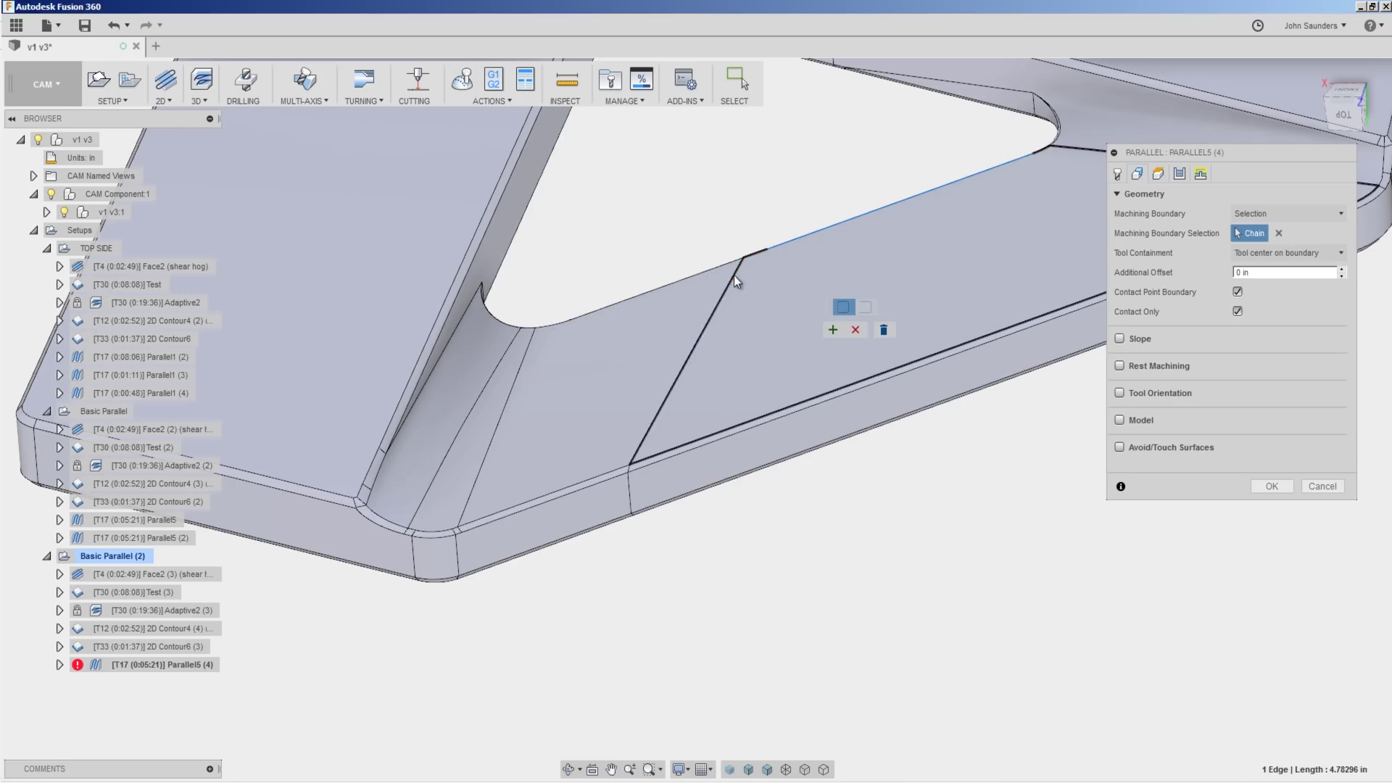
{"action": "left_click", "coordinate": [501, 366]}
{"action": "left_click", "coordinate": [832, 330]}
{"action": "scroll", "coordinate": [830, 330], "scroll_direction": "down", "scroll_amount": 4}
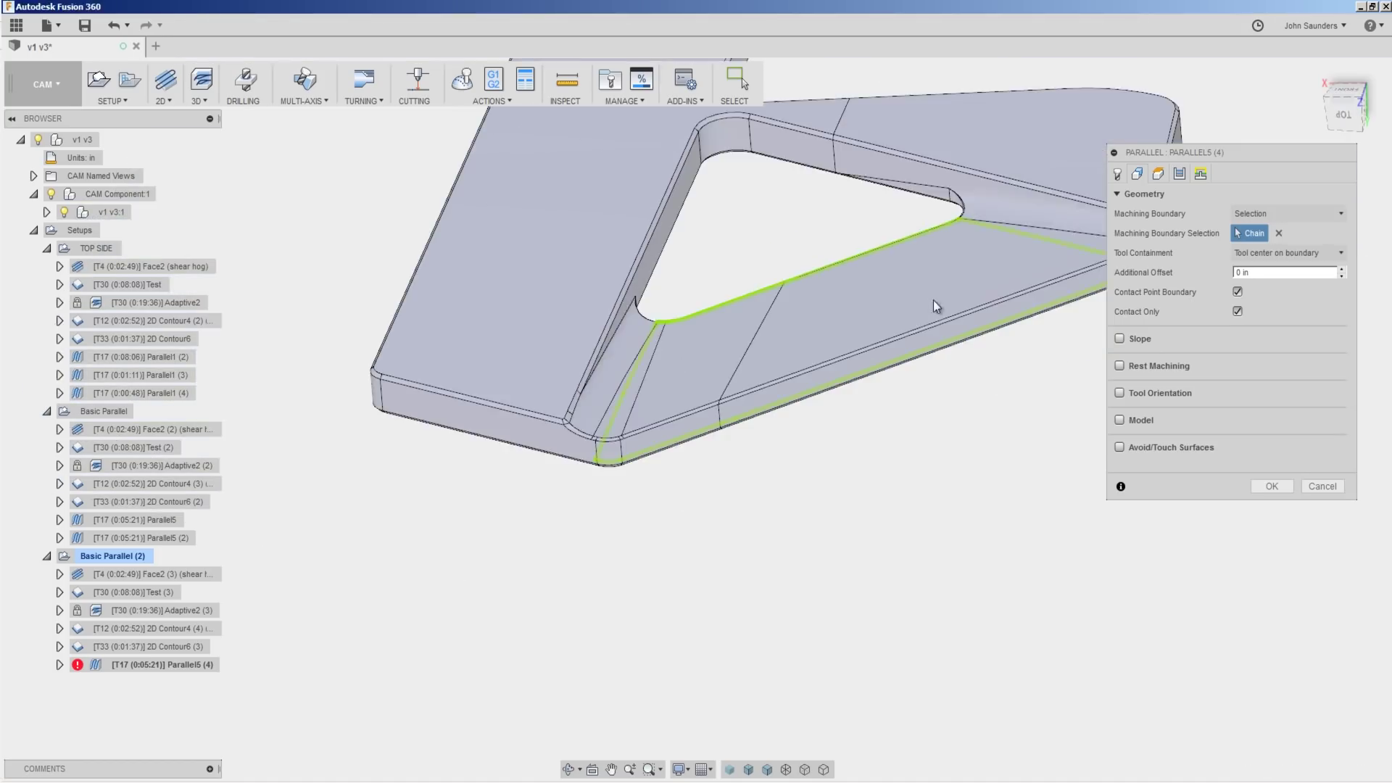
{"action": "middle_click_drag", "start_coordinate": [934, 301], "coordinate": [818, 340]}
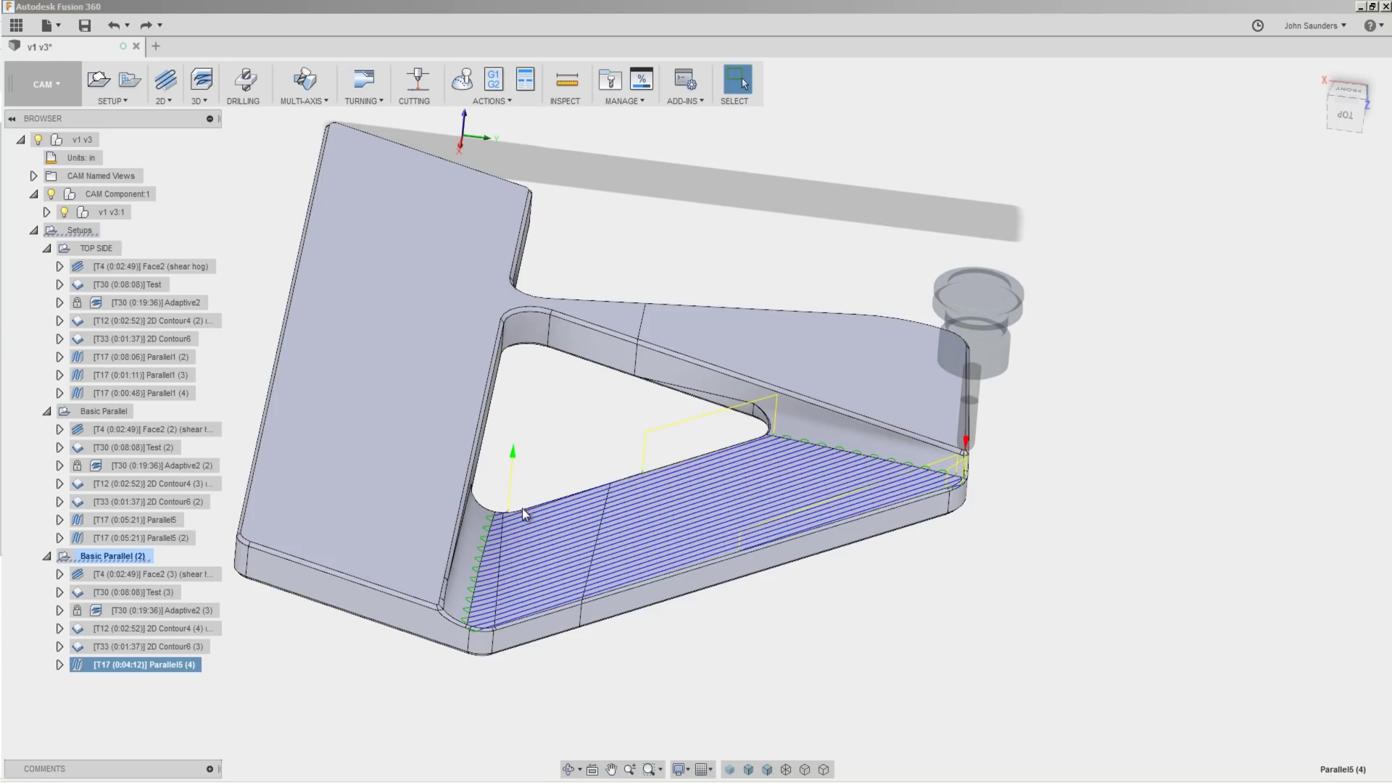
Change the pass direction angle of Parallel5 (4) so the passes start from the opposite edge of the sloped floor
{"action": "middle_click_drag", "start_coordinate": [808, 504], "coordinate": [1033, 497], "text": "shift"}
{"action": "scroll", "coordinate": [1033, 498], "scroll_direction": "up", "scroll_amount": 2}
{"action": "scroll", "coordinate": [1081, 433], "scroll_direction": "up", "scroll_amount": 3}
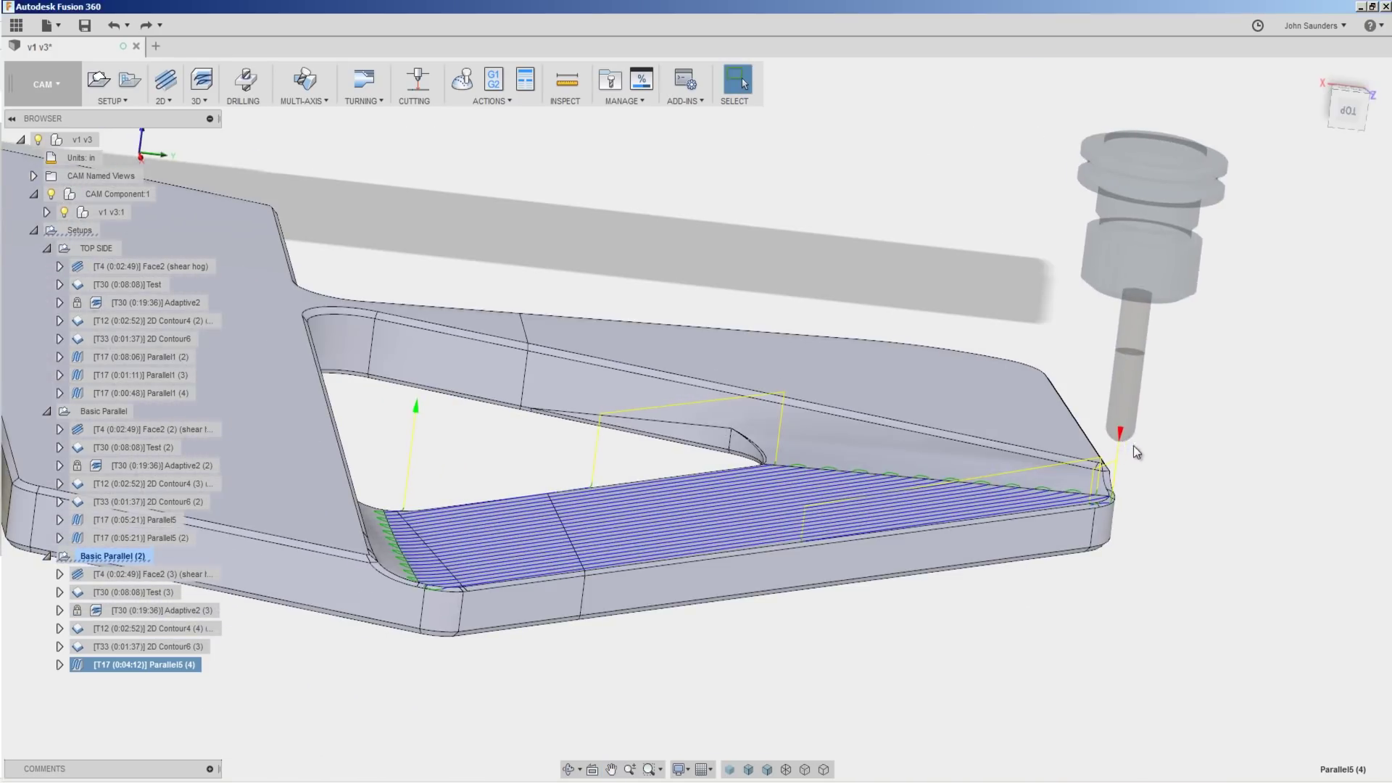
{"action": "scroll", "coordinate": [1135, 444], "scroll_direction": "up", "scroll_amount": 3}
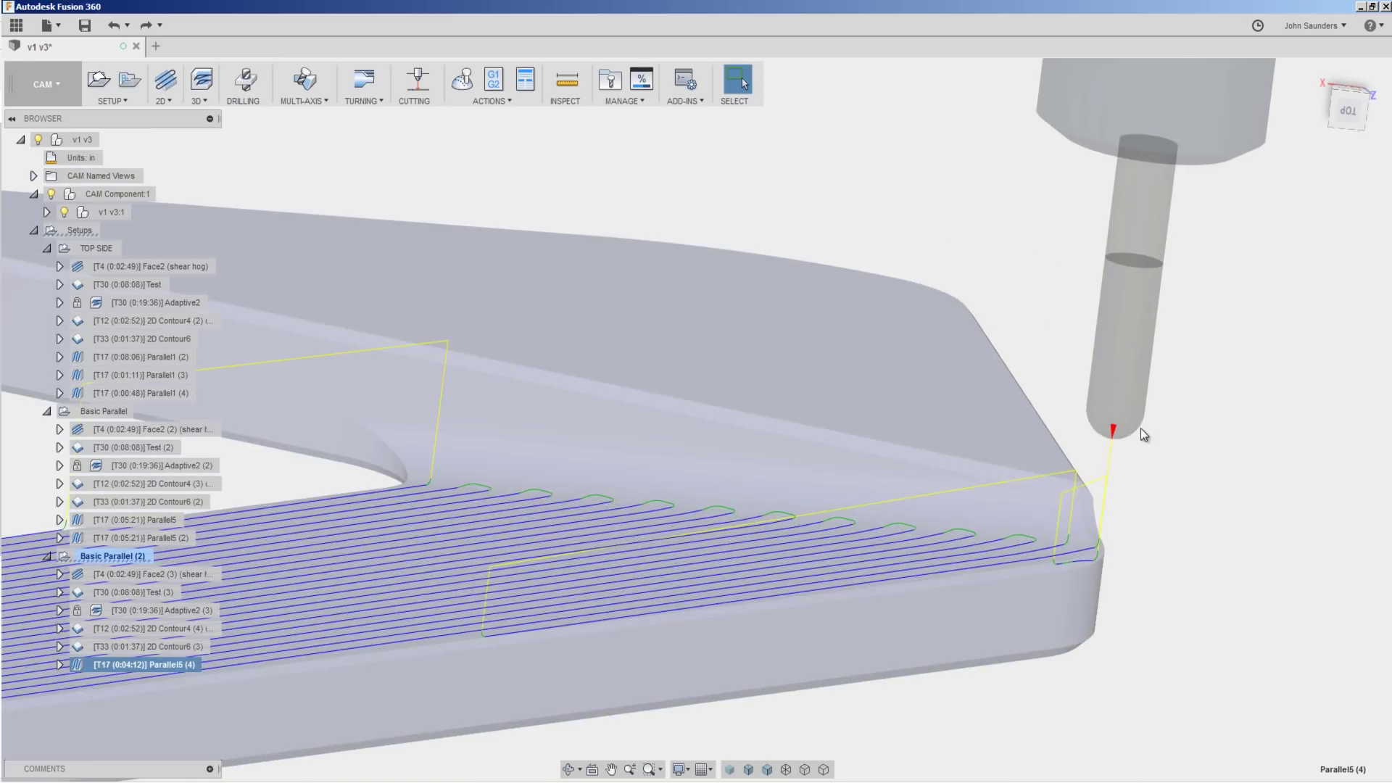
{"action": "scroll", "coordinate": [1015, 420], "scroll_direction": "down", "scroll_amount": 5}
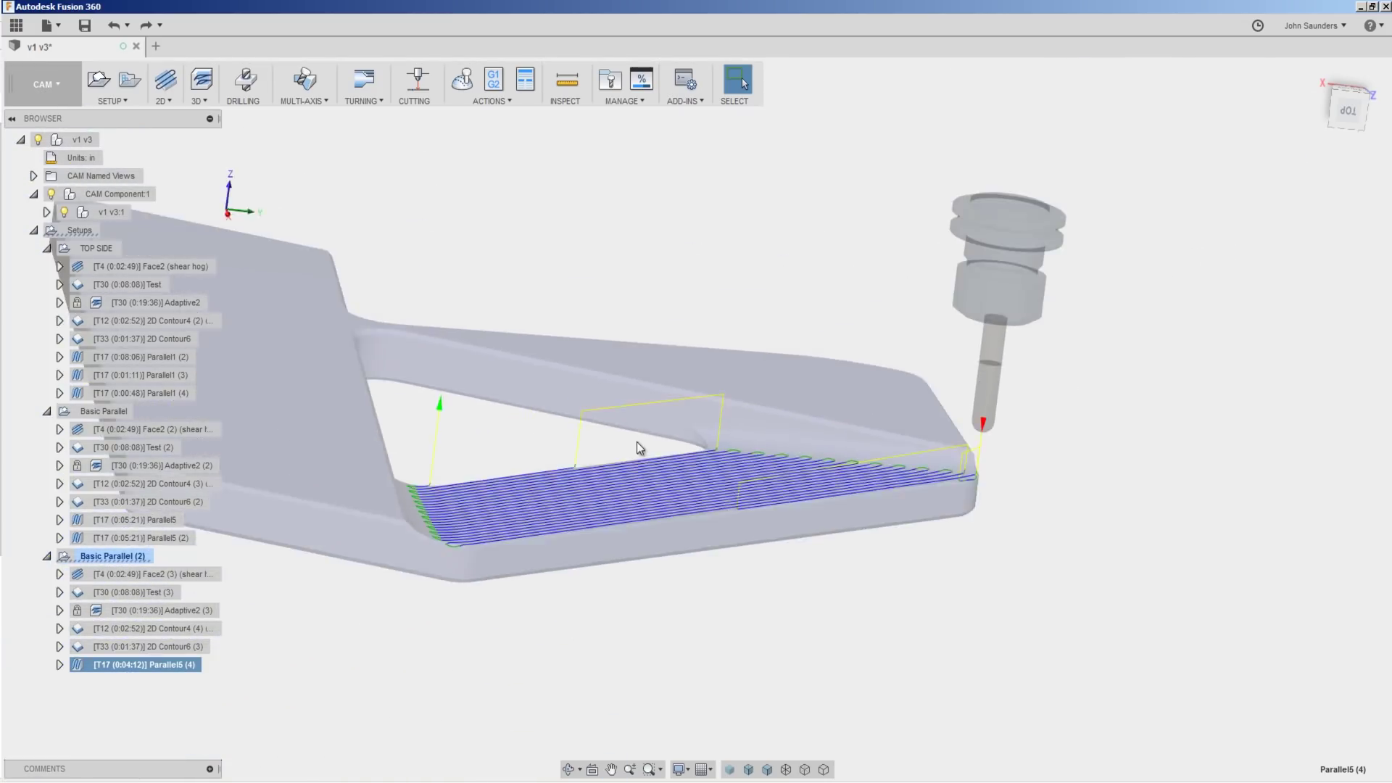
{"action": "right_click", "coordinate": [132, 673]}
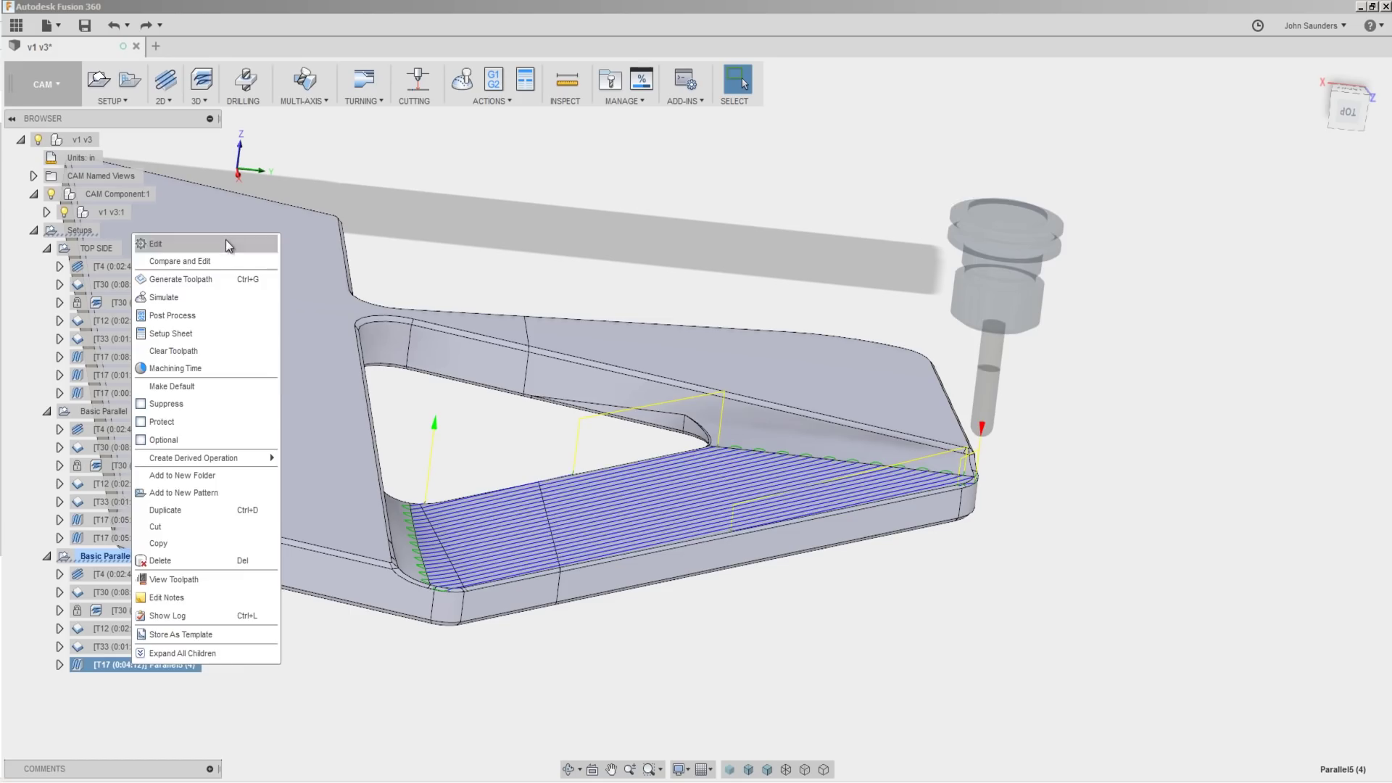
{"action": "left_click", "coordinate": [225, 240]}
{"action": "left_click", "coordinate": [1180, 176]}
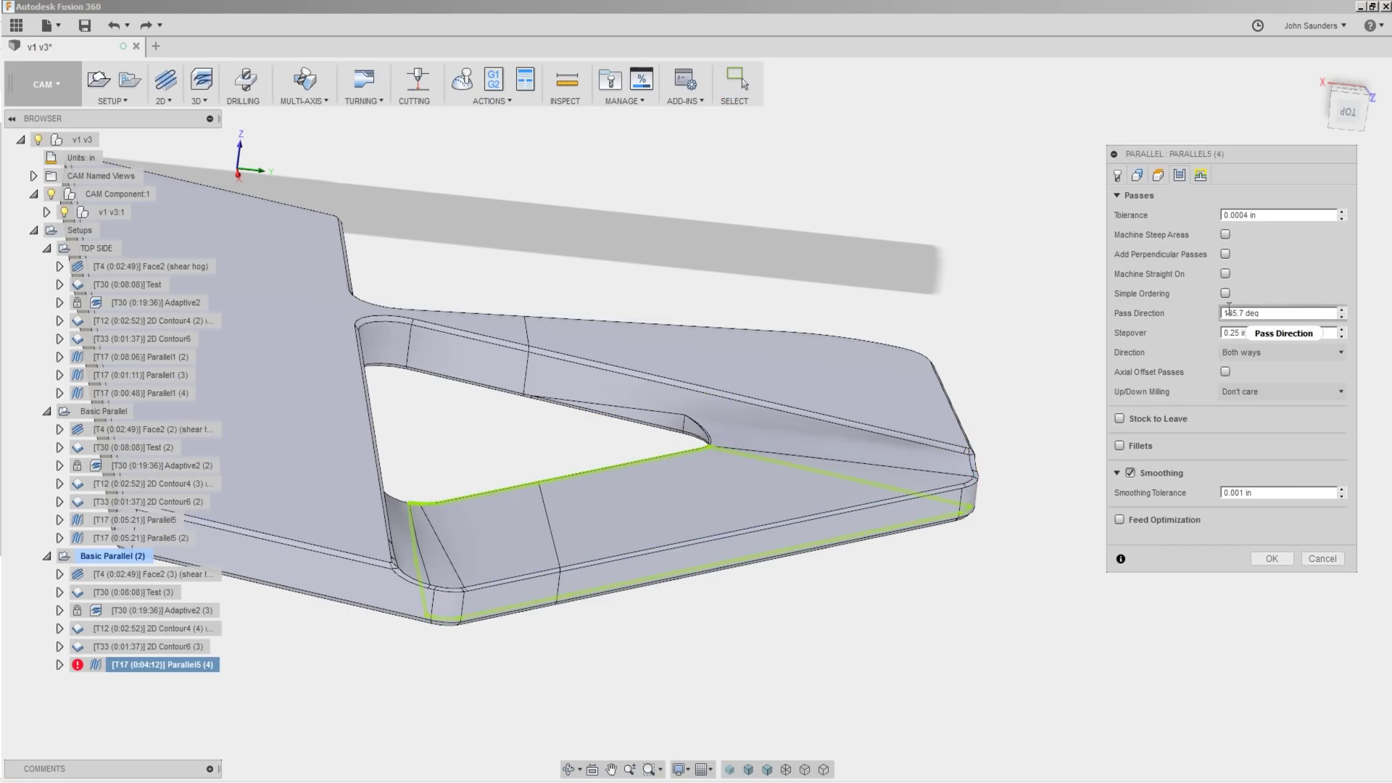
{"action": "type", "text": "90+"}
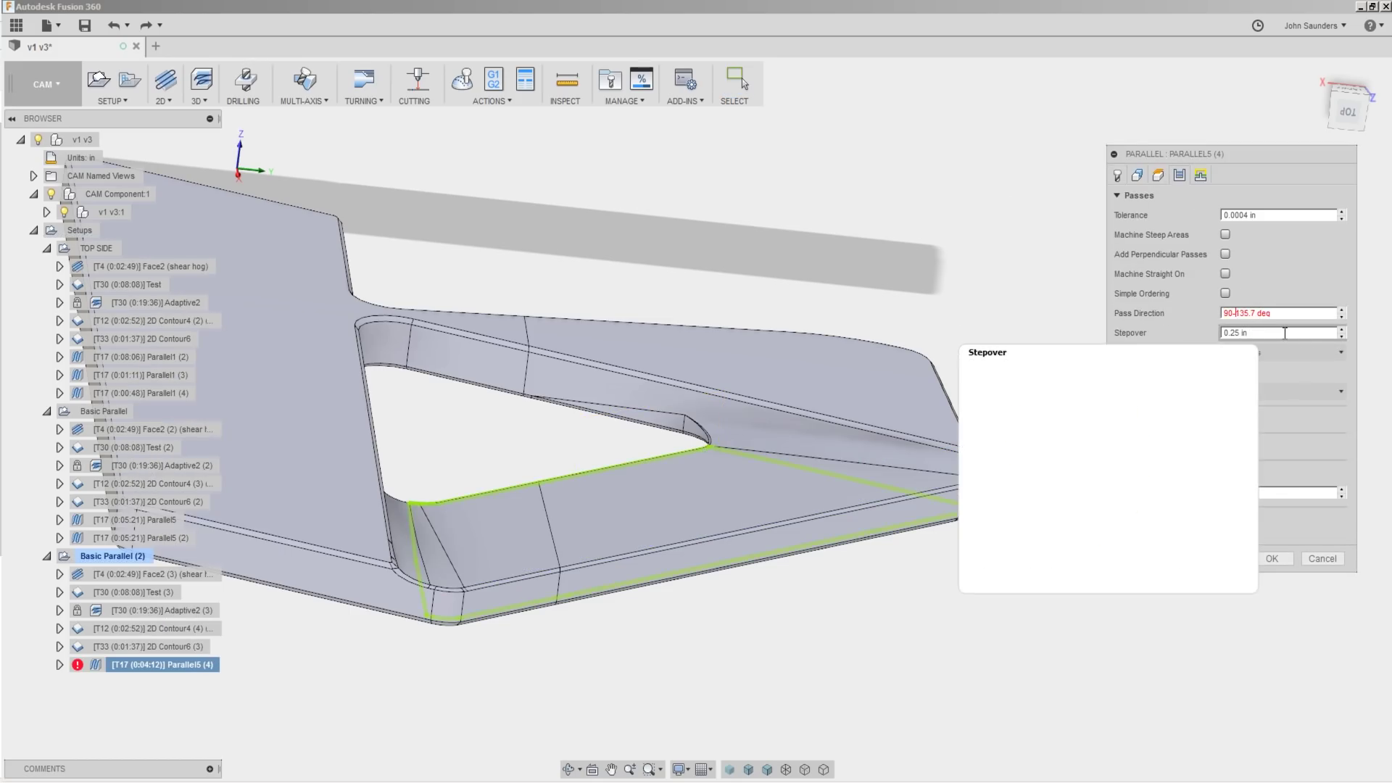
{"action": "left_click", "coordinate": [1272, 559]}
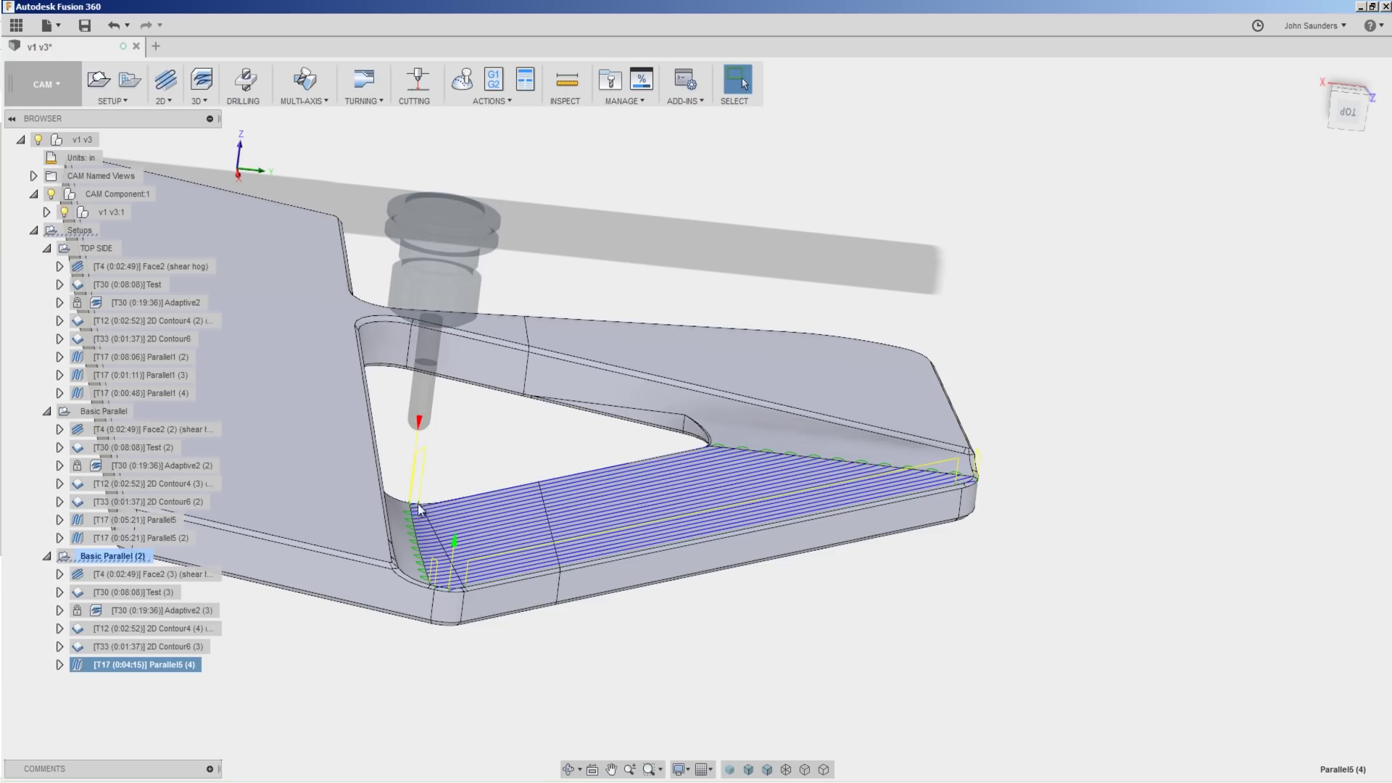
Simulate Parallel5 (4) and examine its entry moves near the corner of the triangular opening
{"action": "left_click", "coordinate": [462, 80]}
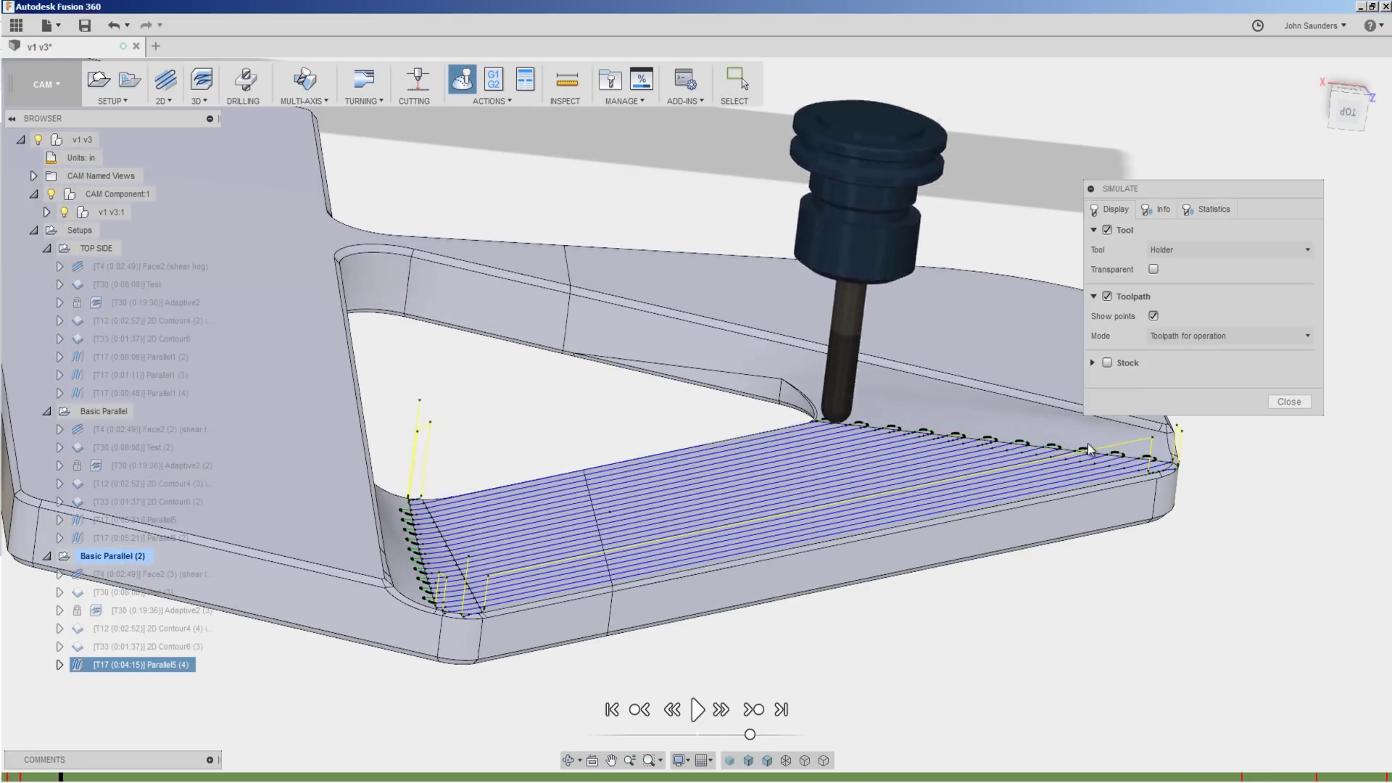
{"action": "scroll", "coordinate": [613, 497], "scroll_direction": "down", "scroll_amount": 3}
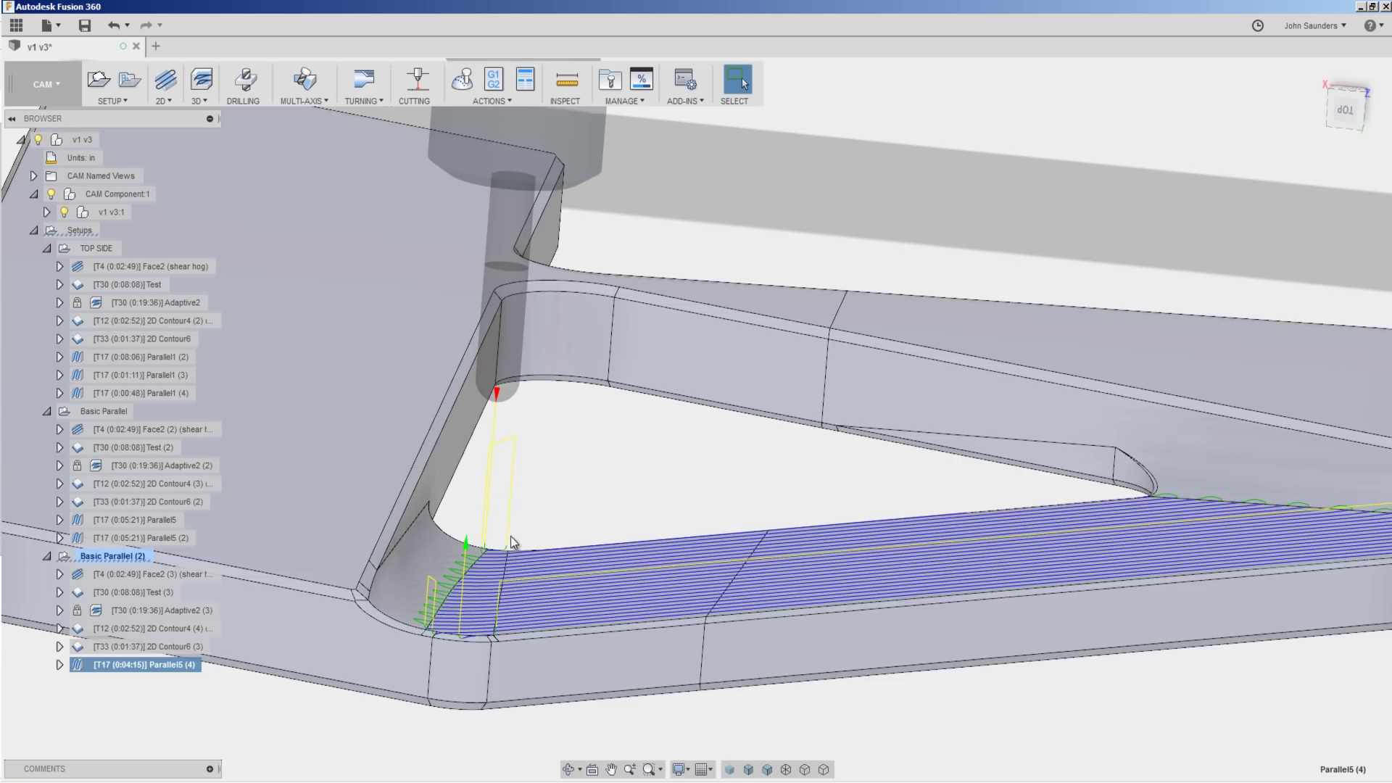
{"action": "scroll", "coordinate": [510, 537], "scroll_direction": "up", "scroll_amount": 3}
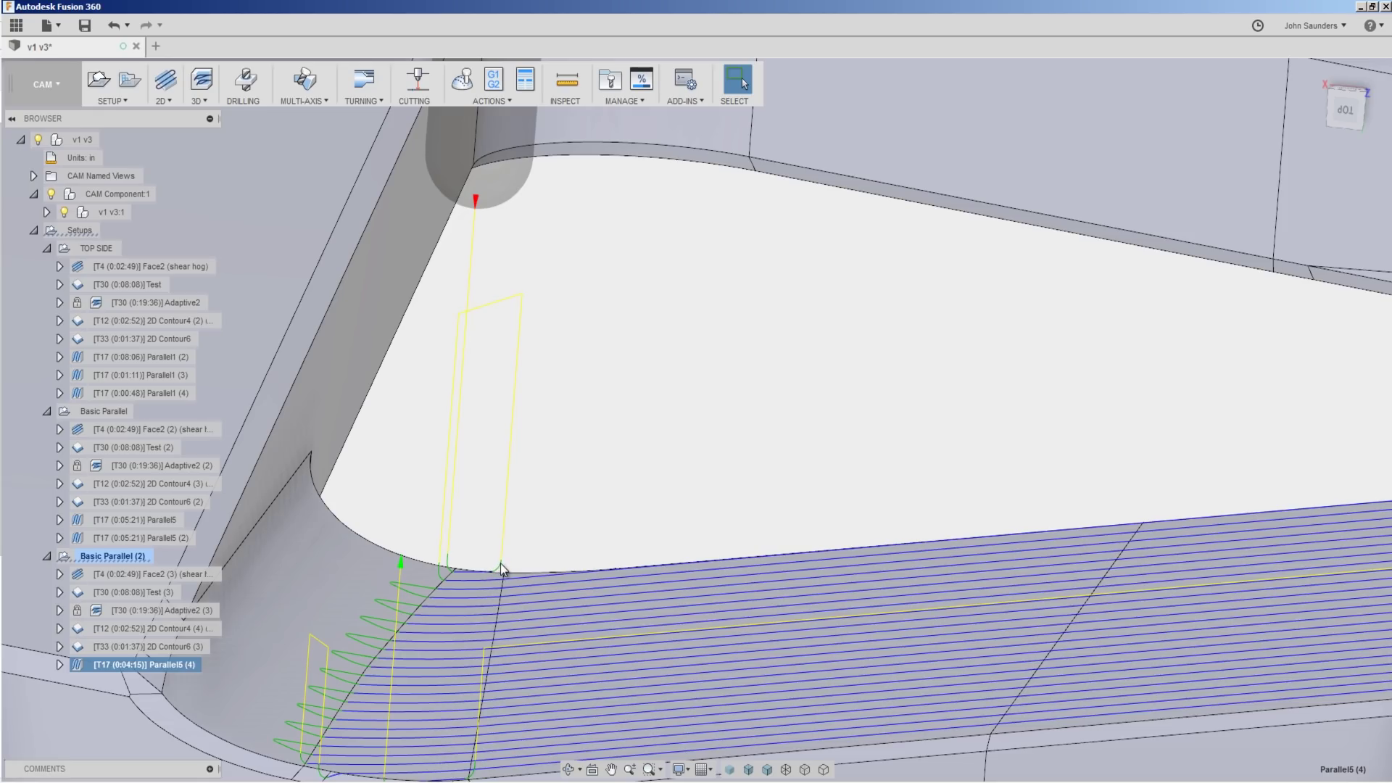
Set the safe distance in the linking settings of Parallel5 (4) to 0.1 in
{"action": "right_click", "coordinate": [177, 664]}
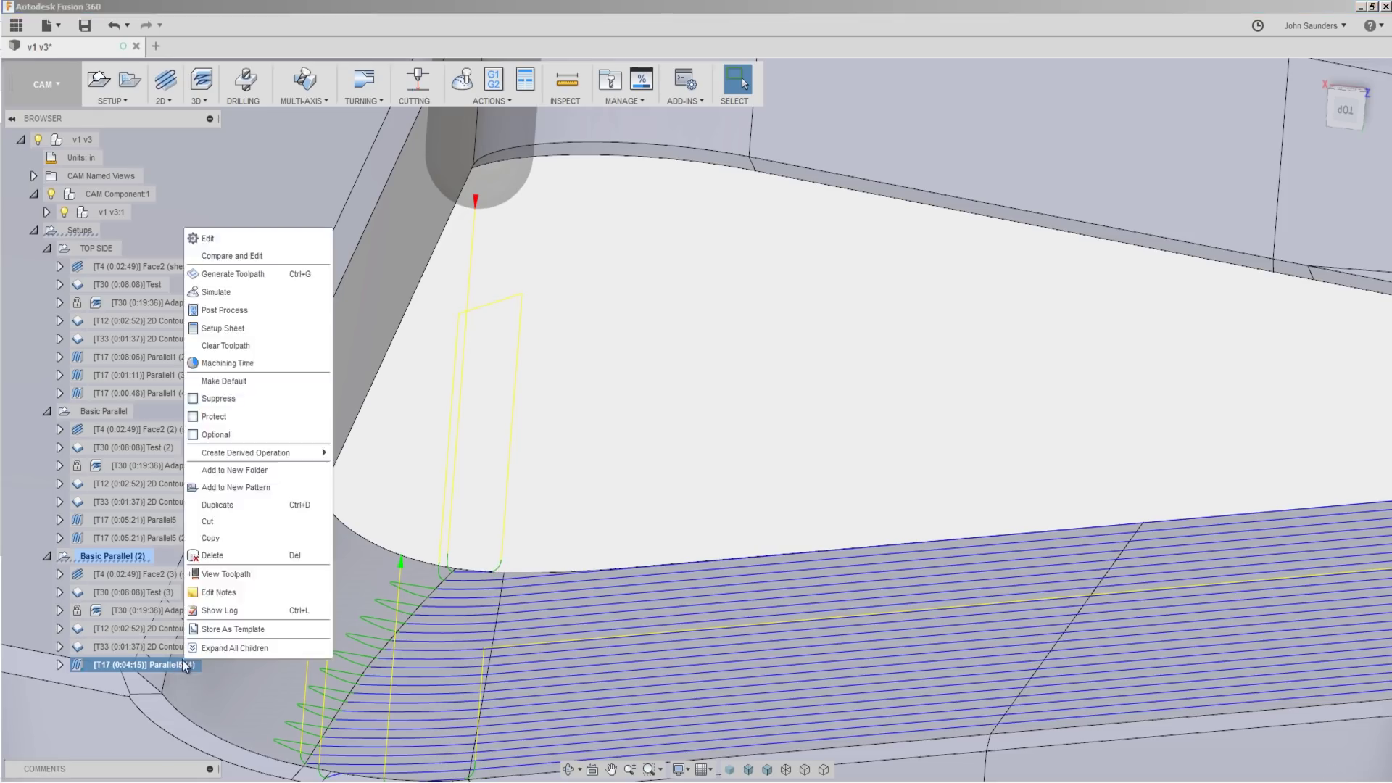
{"action": "left_click", "coordinate": [210, 237]}
{"action": "left_click", "coordinate": [1200, 175]}
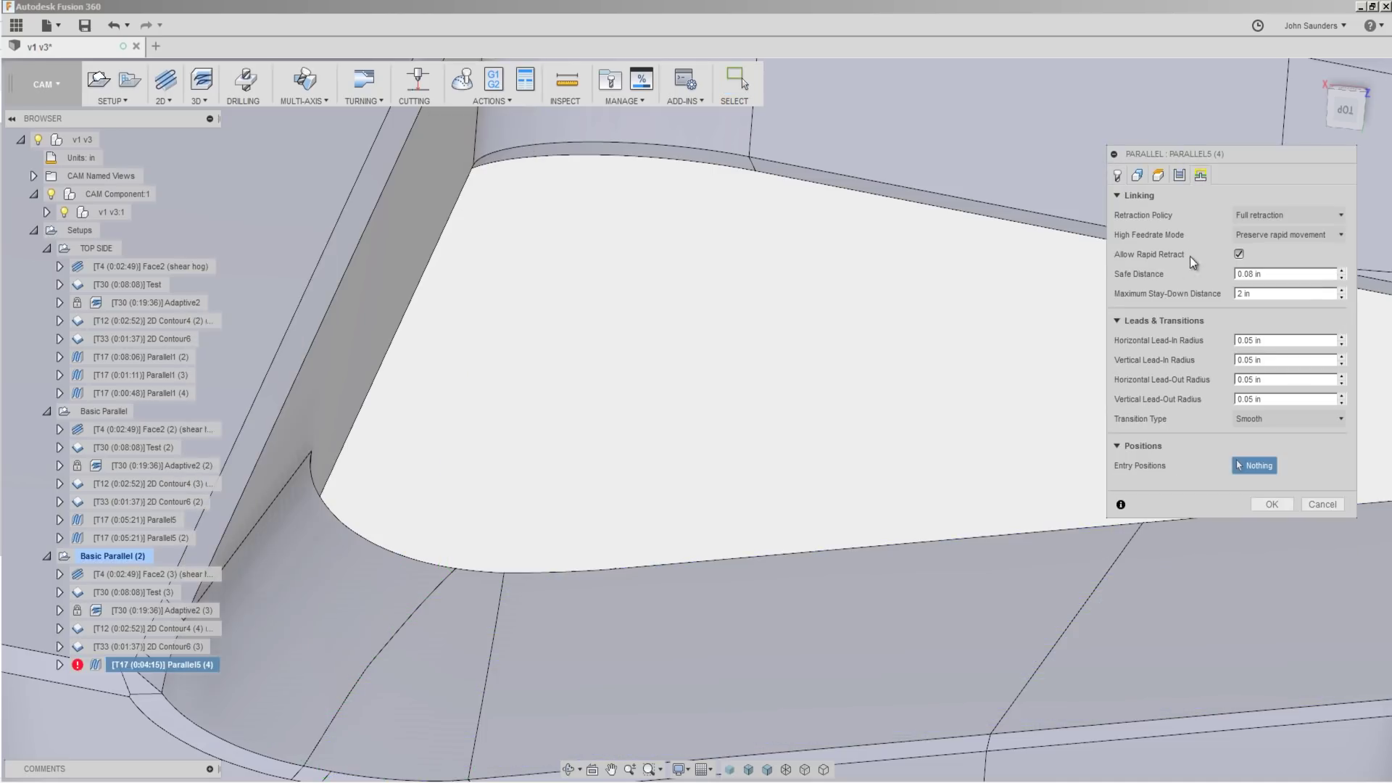
{"action": "left_click_drag", "start_coordinate": [1242, 274], "coordinate": [1294, 280]}
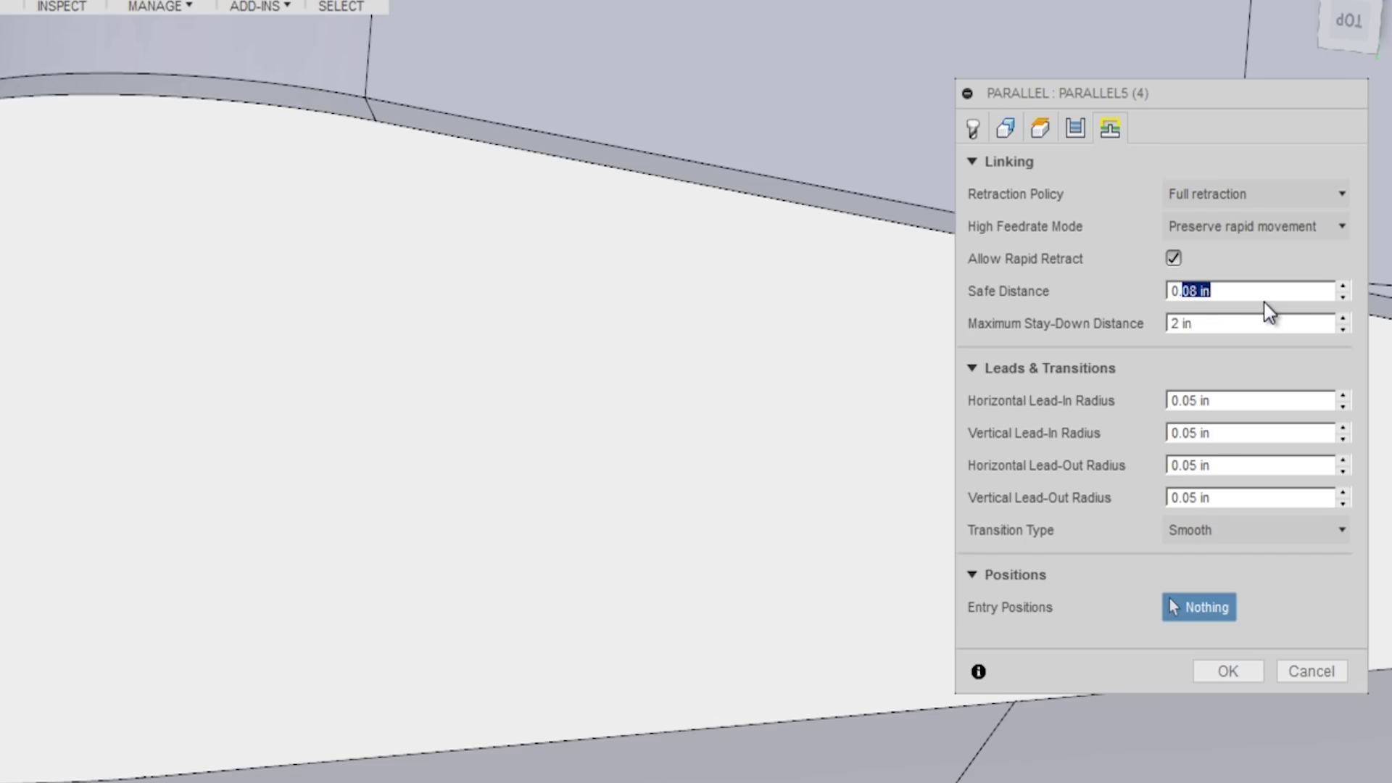
{"action": "type", "text": "1"}
{"action": "left_click", "coordinate": [1210, 667]}
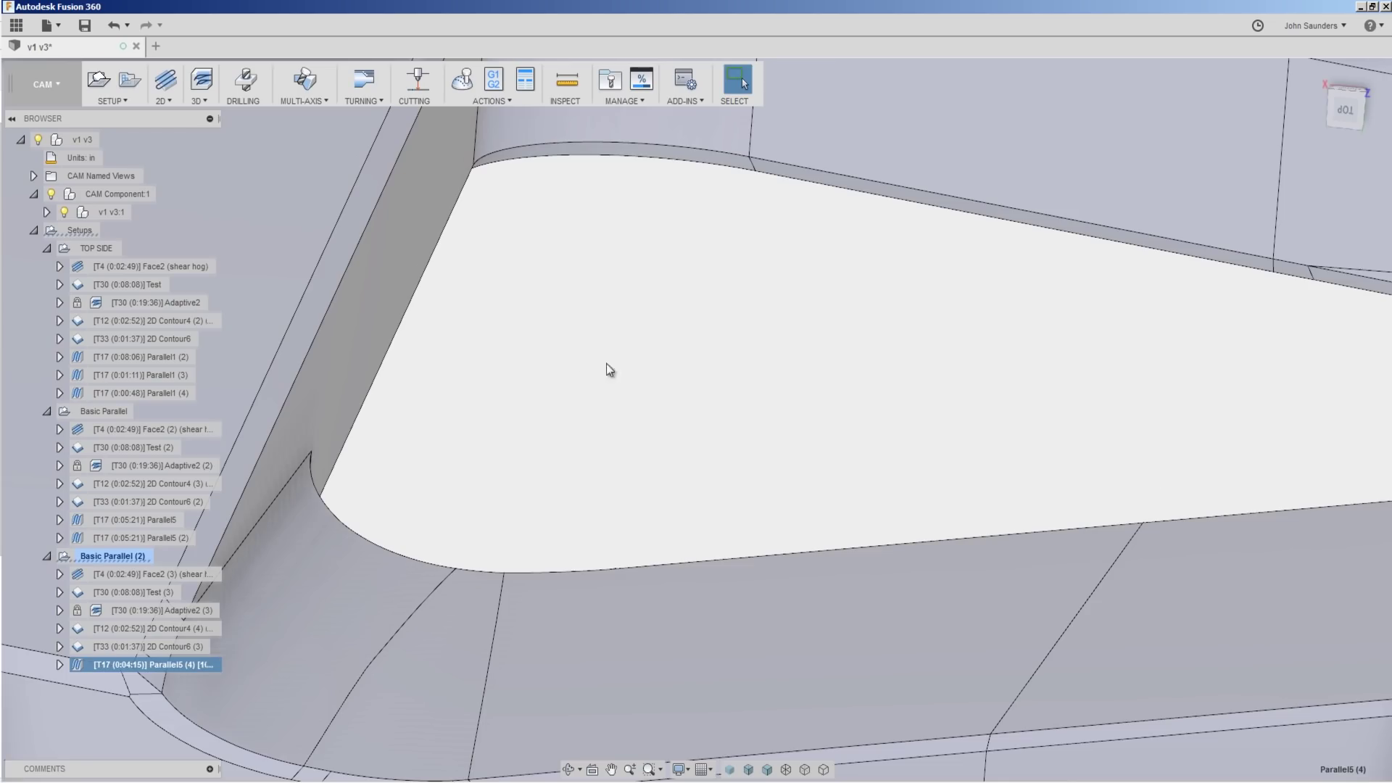
Play the simulation of Parallel5 (4) and check the feedrate and movement type as the tool enters the cut
{"action": "scroll", "coordinate": [470, 332], "scroll_direction": "down", "scroll_amount": 3}
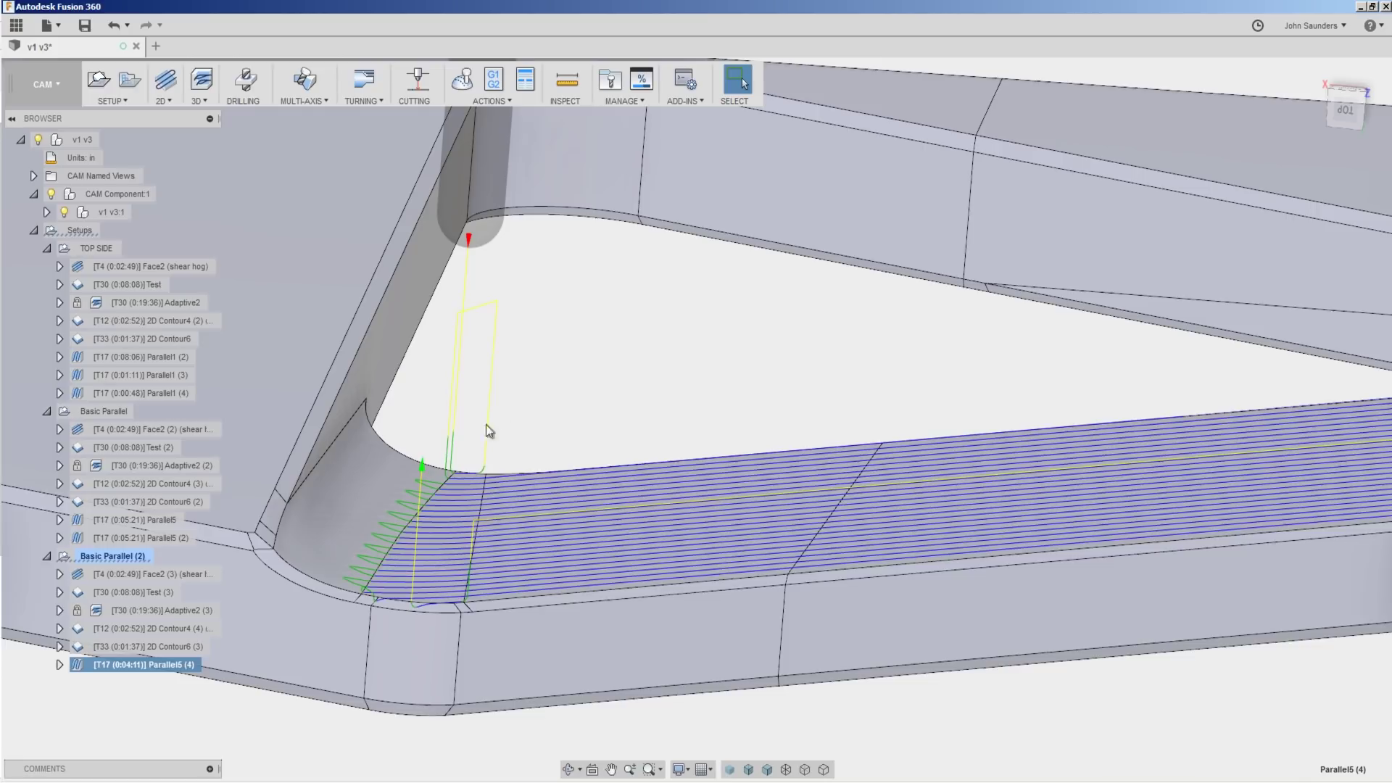
{"action": "middle_click_drag", "start_coordinate": [486, 426], "coordinate": [467, 434], "text": "shift"}
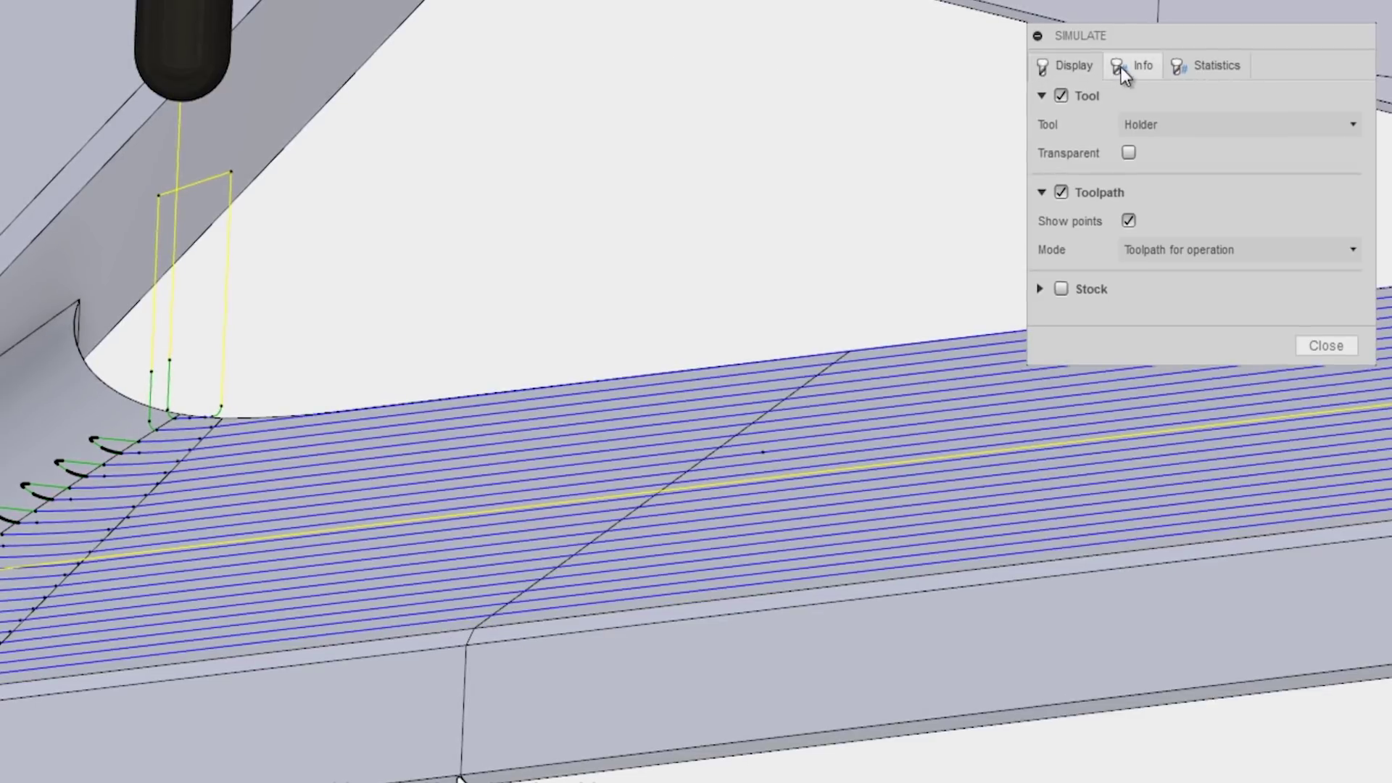
{"action": "left_click", "coordinate": [1121, 66]}
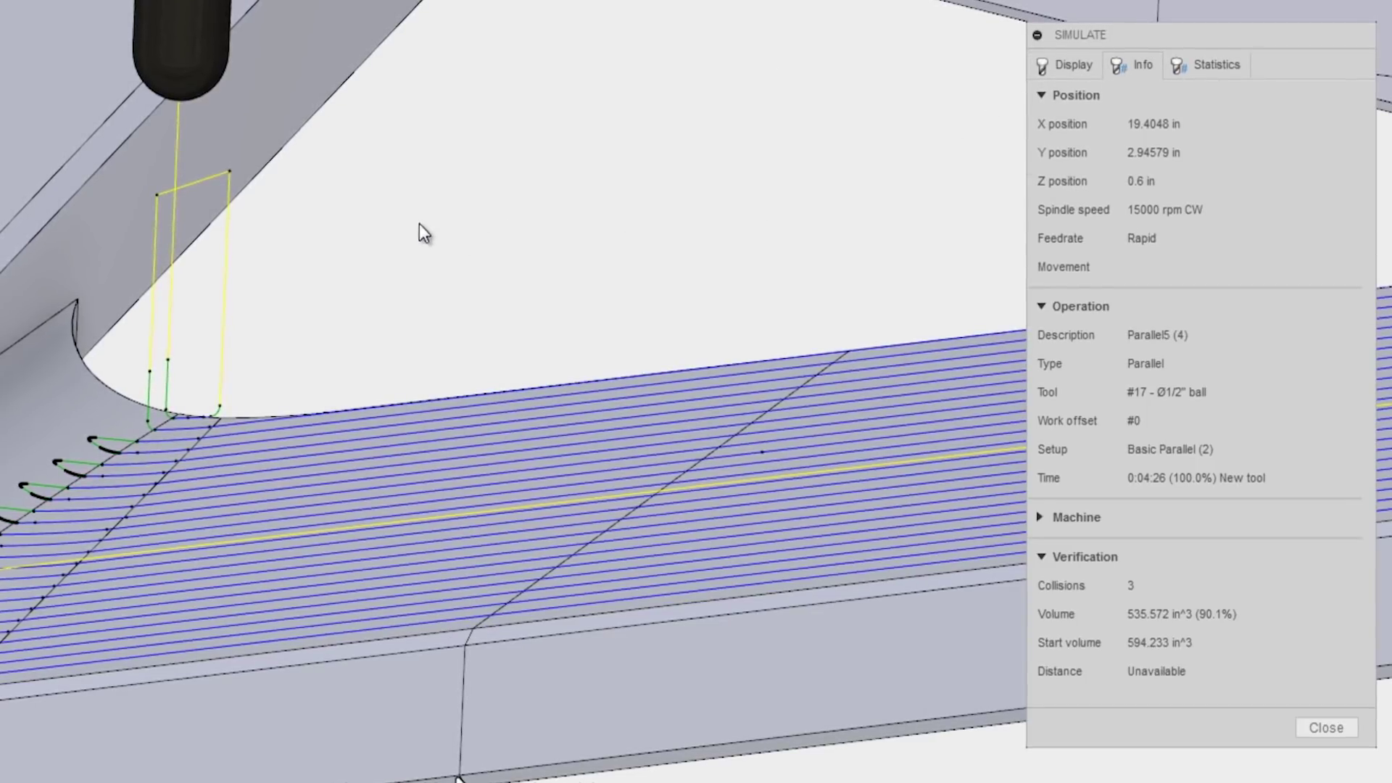
{"action": "key", "text": "space"}
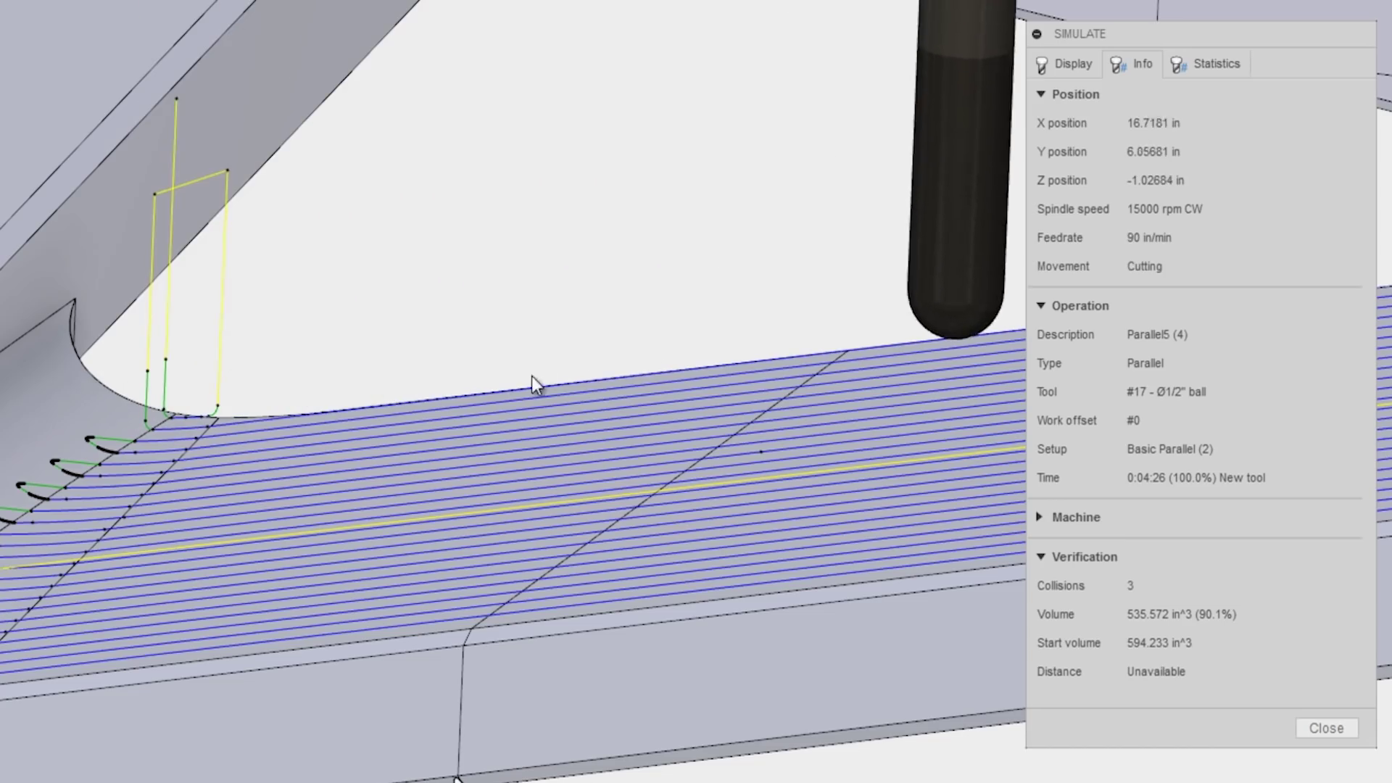
{"action": "left_click", "coordinate": [1327, 728]}
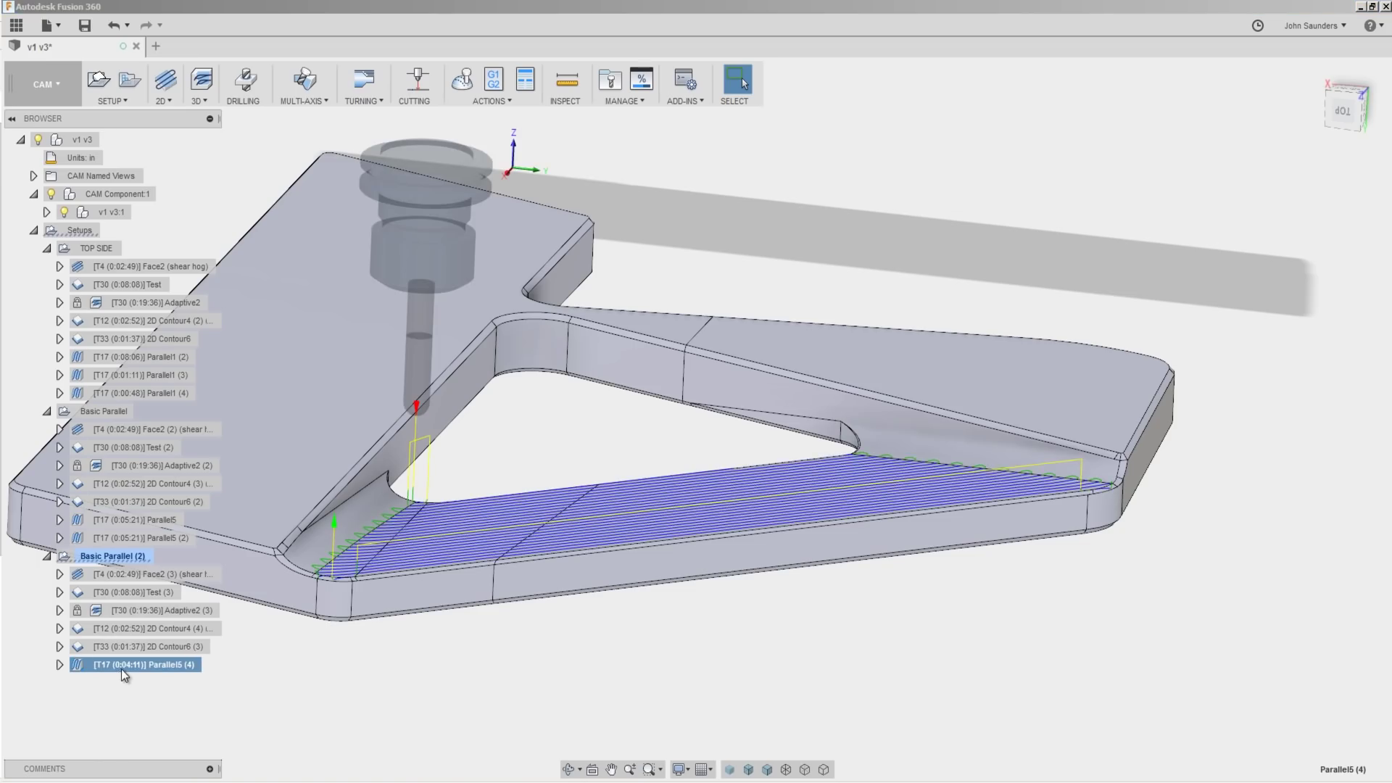
Duplicate Parallel5 (4) and set the copy's machining boundary to the curved corner face beside the triangular opening
{"action": "key", "text": "ctrl+d"}
{"action": "right_click", "coordinate": [155, 680]}
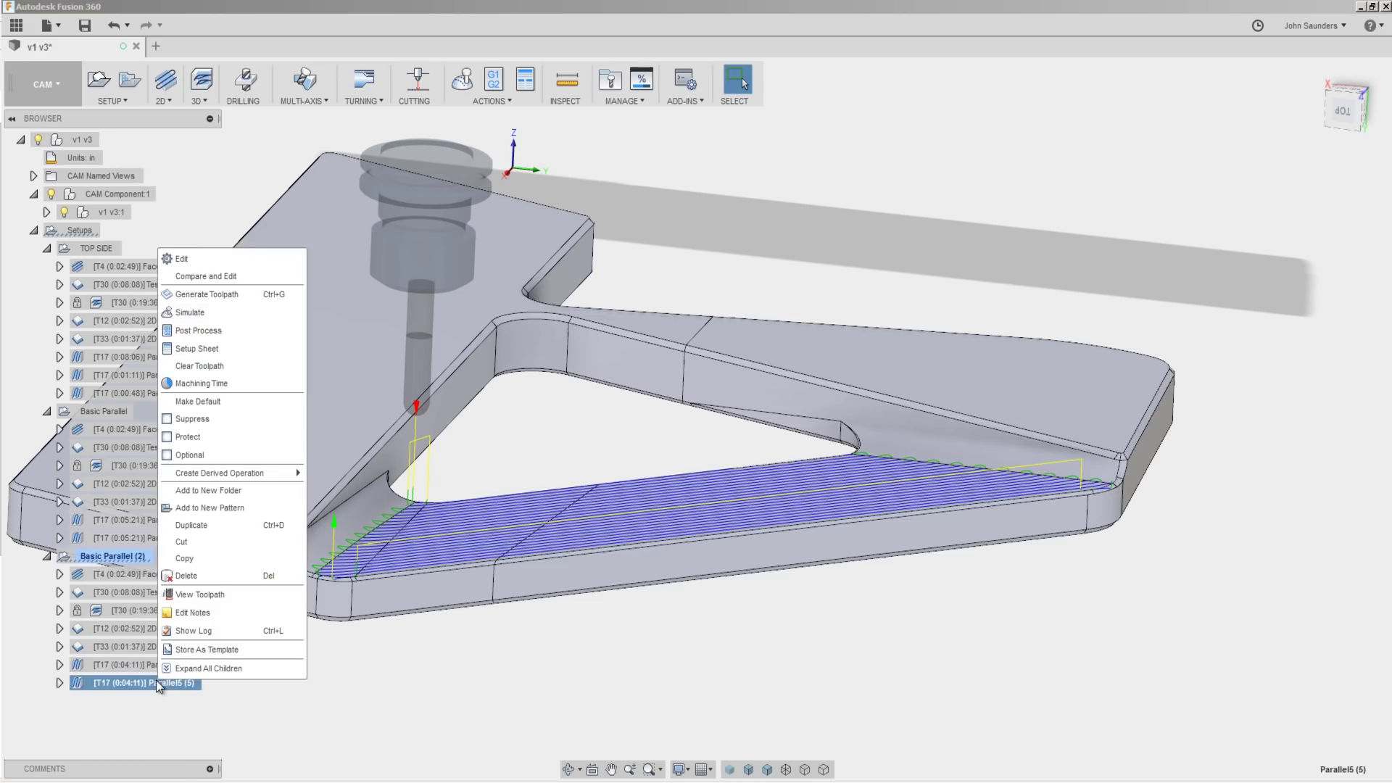
{"action": "left_click", "coordinate": [222, 263]}
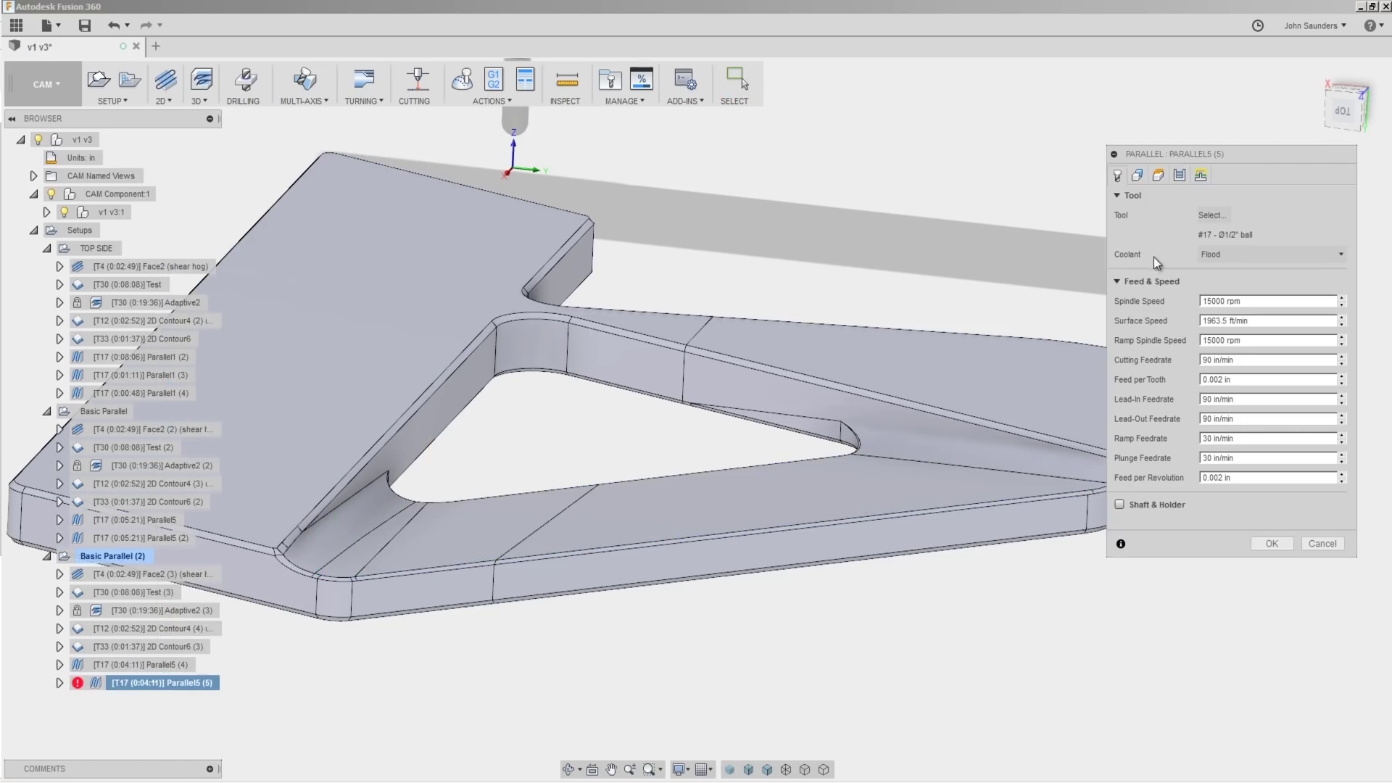
{"action": "left_click", "coordinate": [1137, 176]}
{"action": "middle_click_drag", "start_coordinate": [803, 341], "coordinate": [969, 337]}
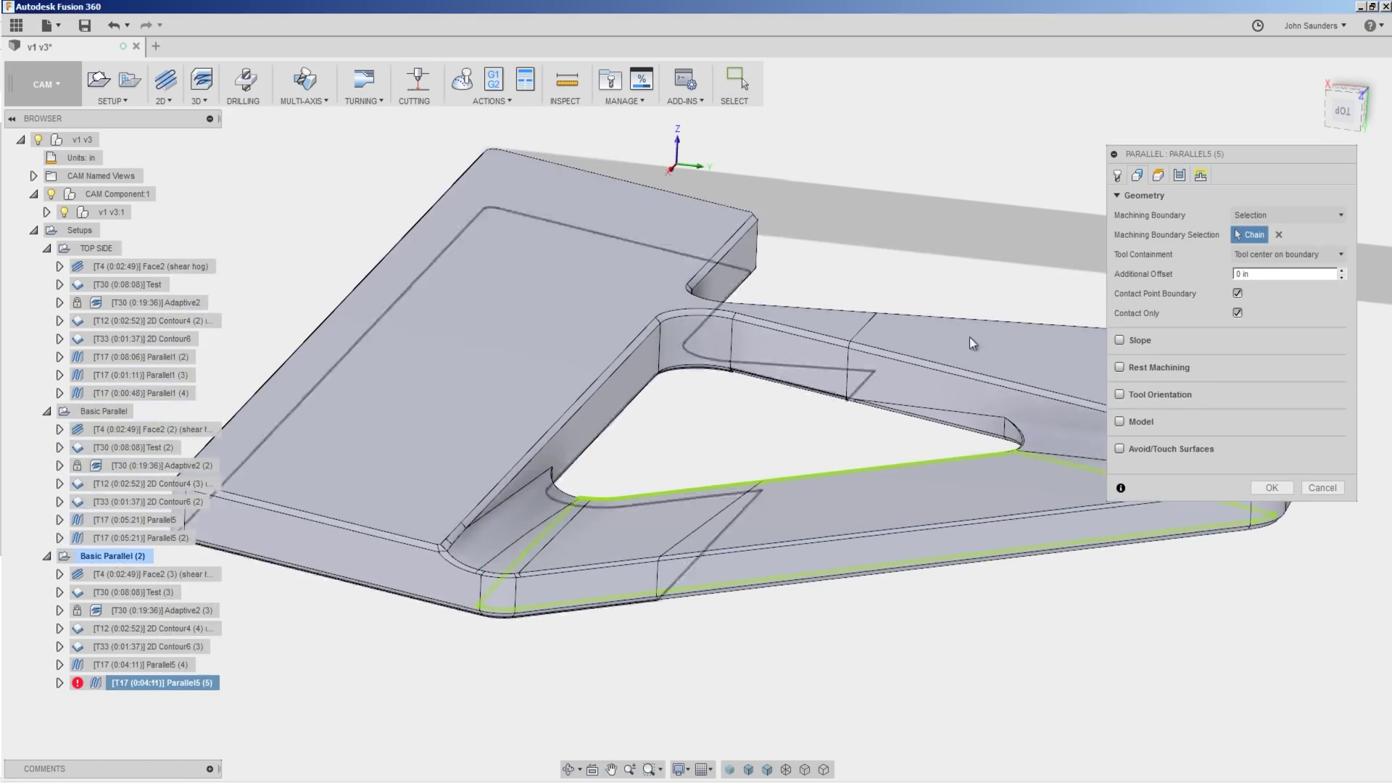
{"action": "left_click", "coordinate": [1265, 234]}
{"action": "scroll", "coordinate": [545, 494], "scroll_direction": "up", "scroll_amount": 2}
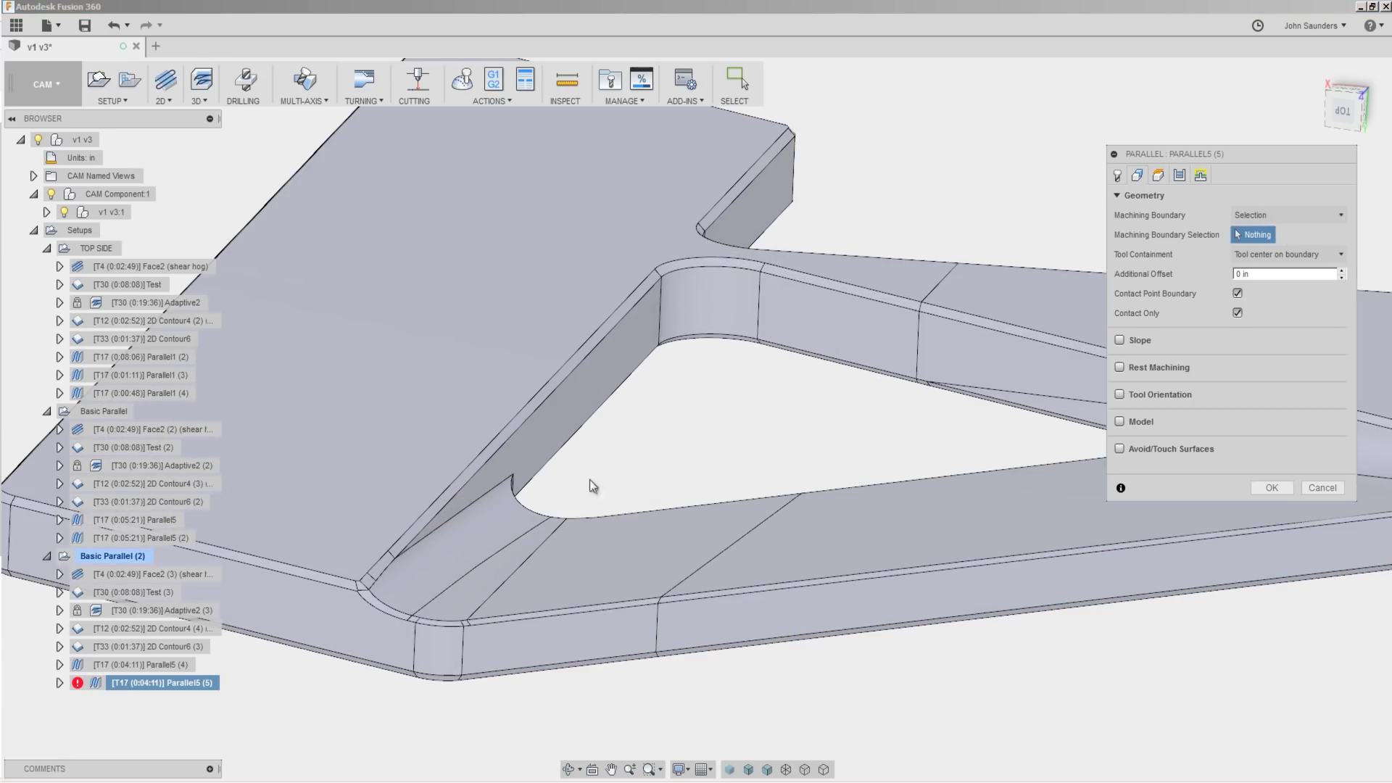
{"action": "left_click", "coordinate": [524, 503]}
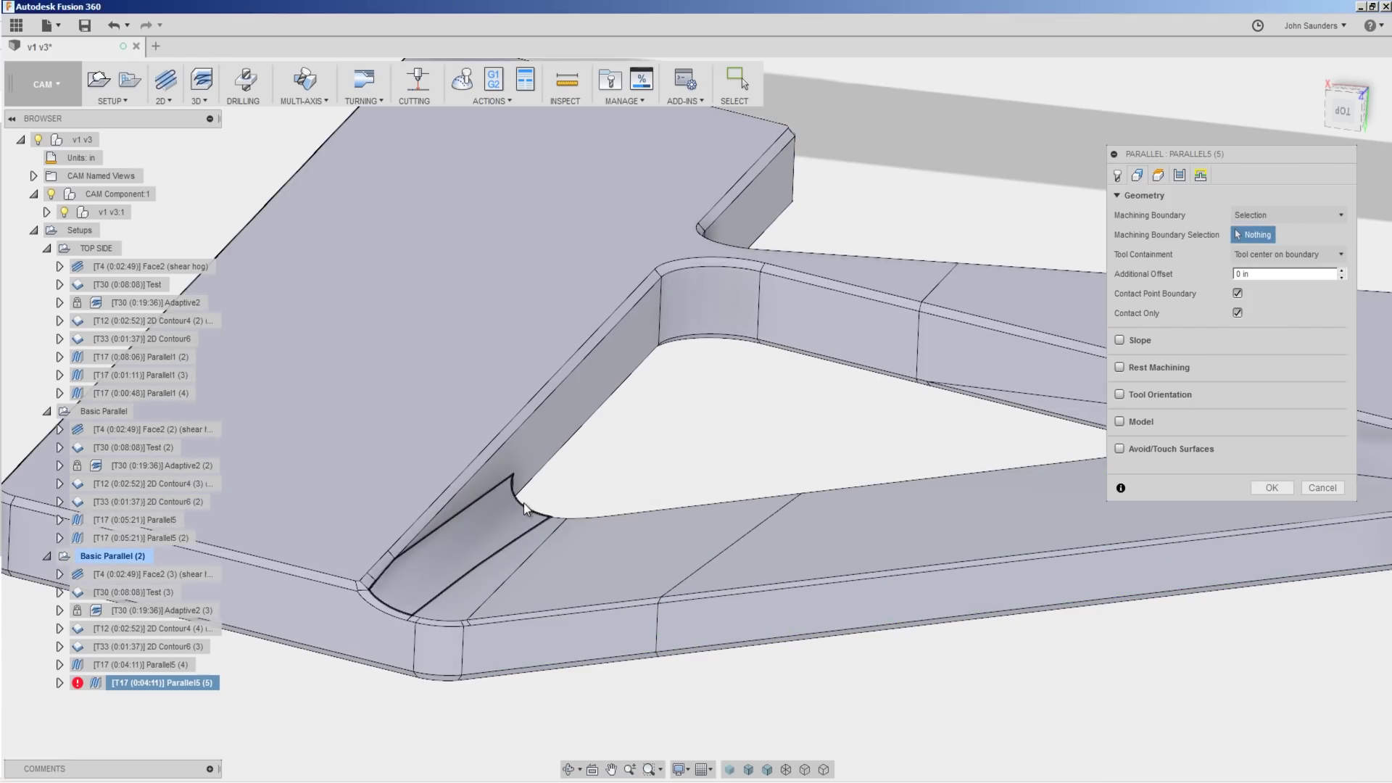
{"action": "left_click", "coordinate": [1274, 489]}
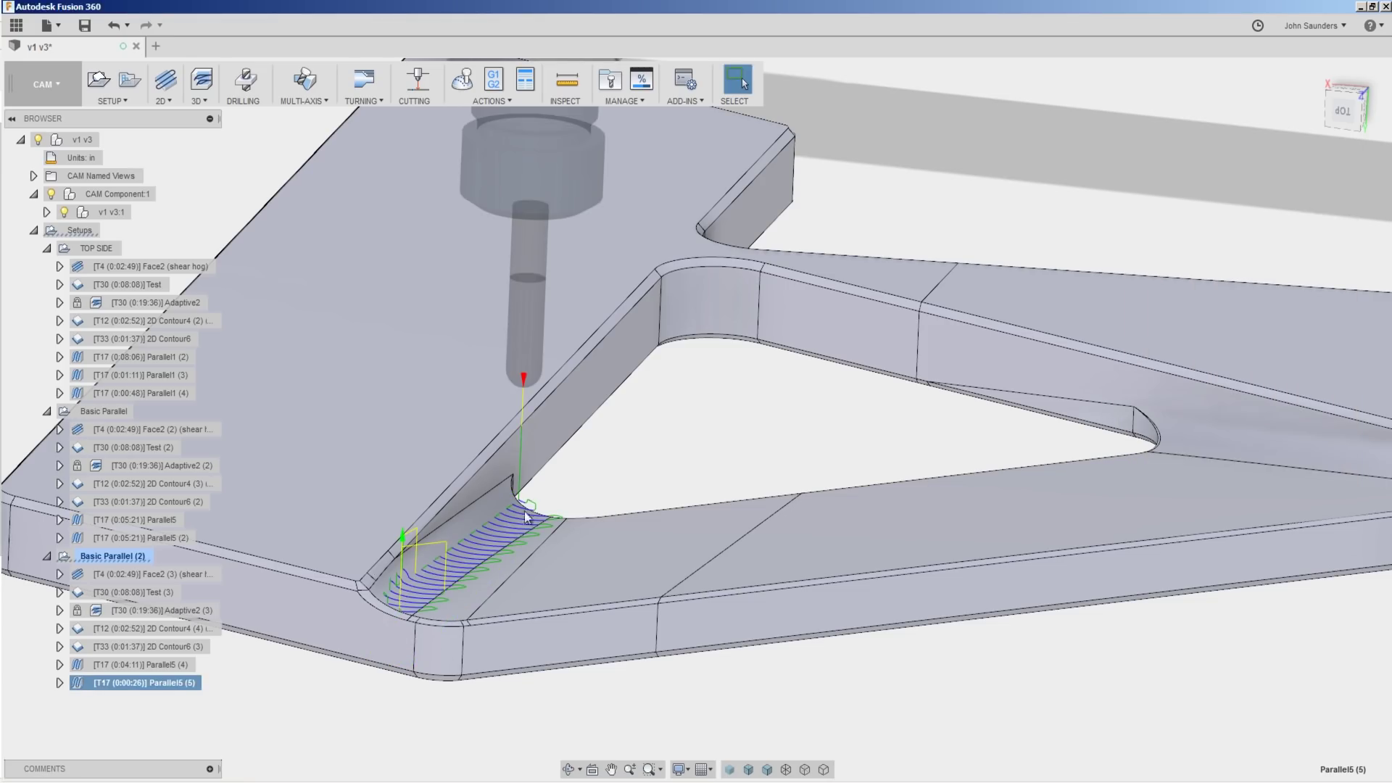
Set the pass direction of Parallel5 (5) to 0 deg
{"action": "right_click", "coordinate": [180, 684]}
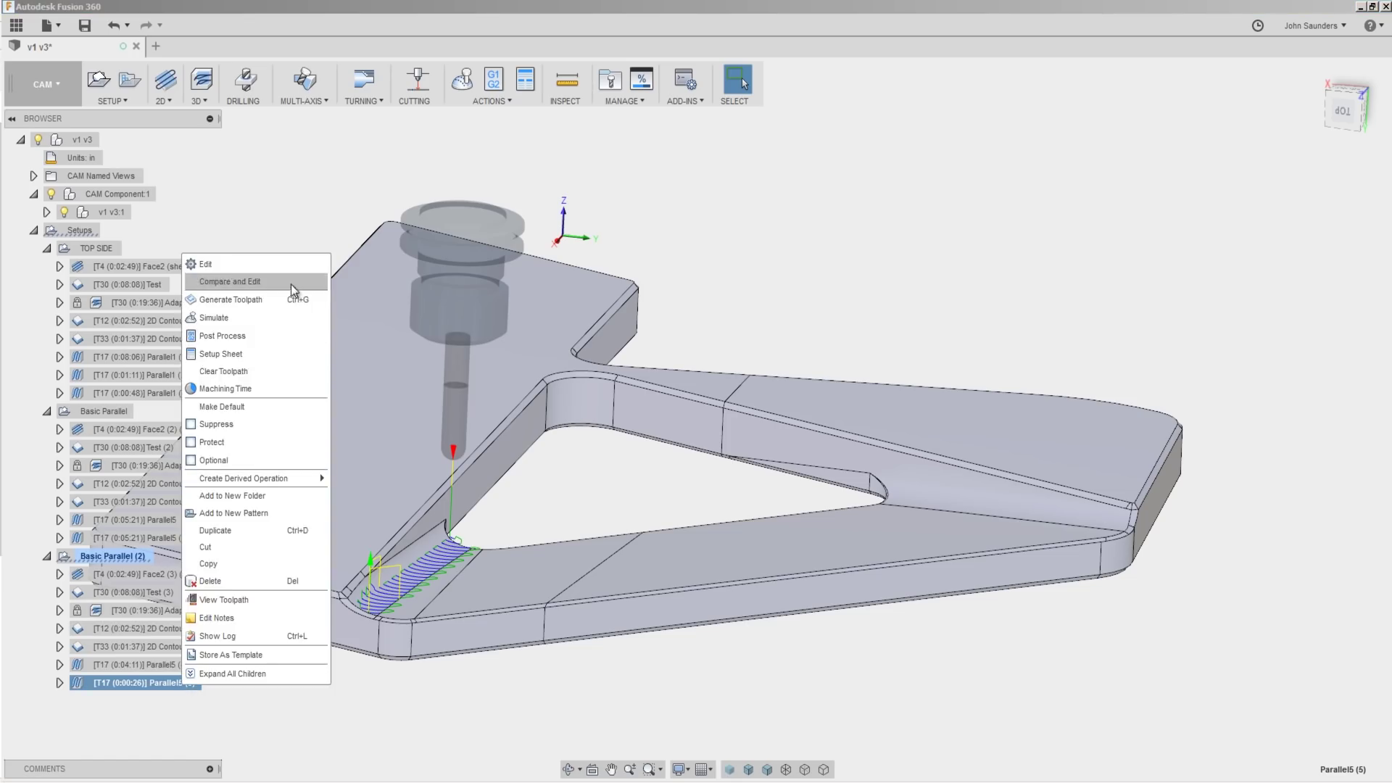
{"action": "left_click", "coordinate": [214, 263]}
{"action": "left_click", "coordinate": [1181, 173]}
{"action": "left_click_drag", "start_coordinate": [1266, 314], "coordinate": [1166, 311]}
{"action": "type", "text": "0"}
{"action": "left_click", "coordinate": [1287, 562]}
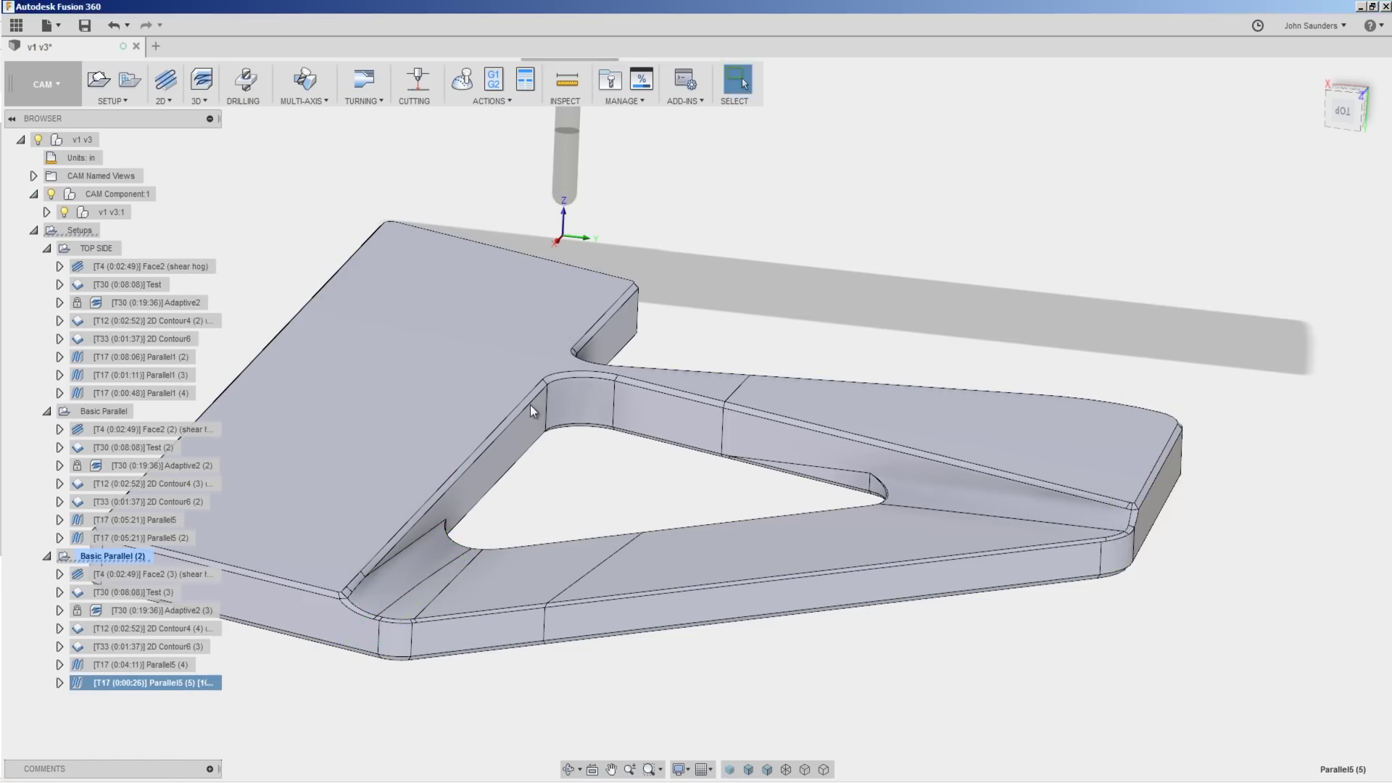
Set the stepover of Parallel5 (5) to 0.05 in
{"action": "middle_click_drag", "start_coordinate": [534, 411], "coordinate": [675, 457]}
{"action": "scroll", "coordinate": [619, 476], "scroll_direction": "up", "scroll_amount": 2}
{"action": "right_click", "coordinate": [164, 692]}
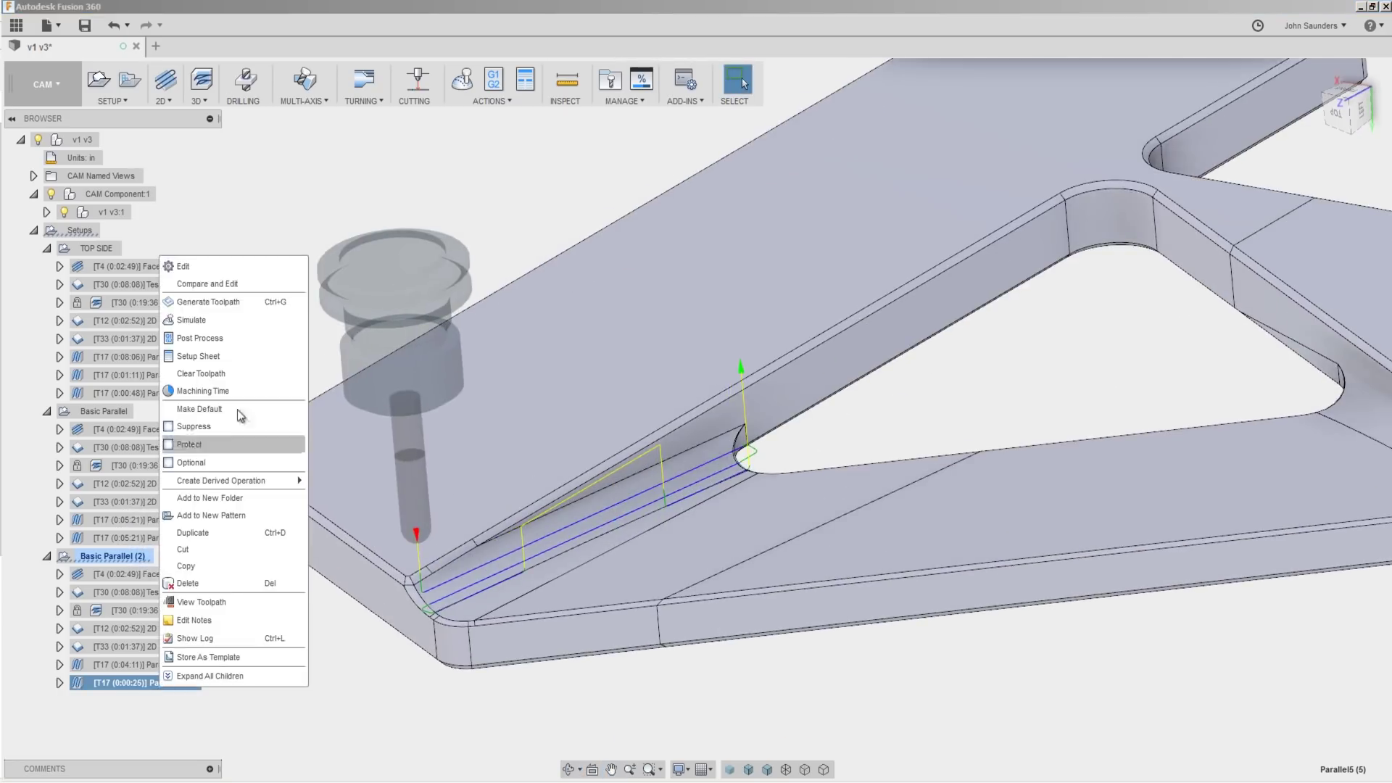
{"action": "left_click", "coordinate": [261, 276]}
{"action": "left_click", "coordinate": [1180, 175]}
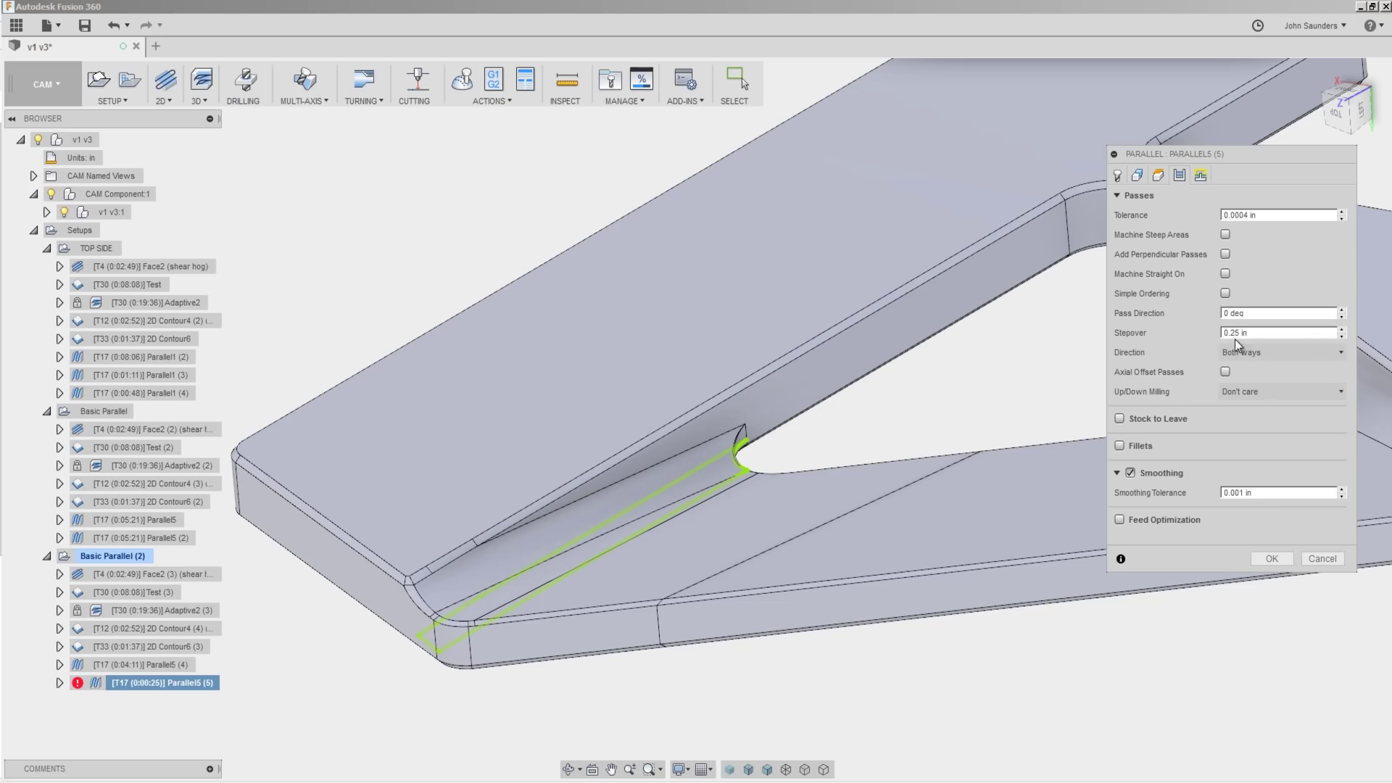
{"action": "left_click_drag", "start_coordinate": [1231, 333], "coordinate": [1319, 335]}
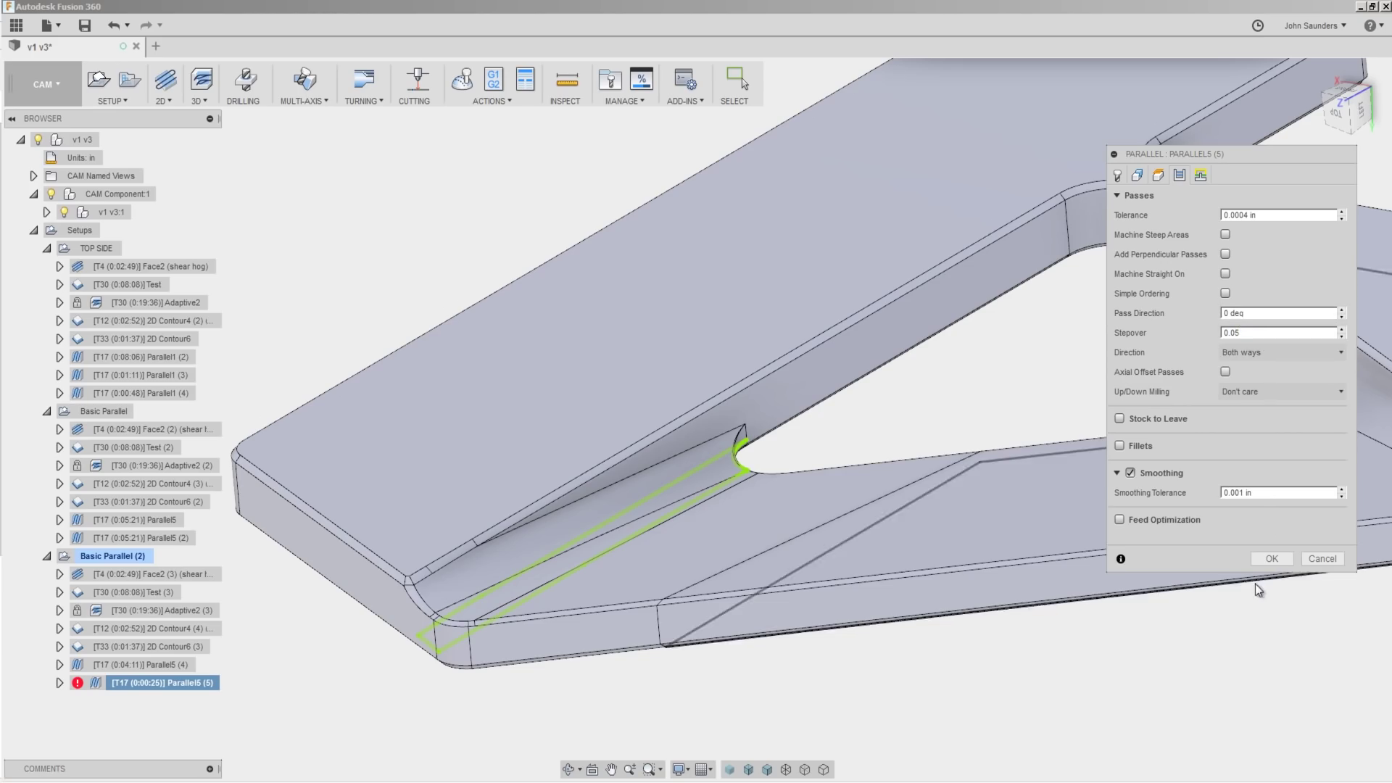
{"action": "left_click", "coordinate": [1271, 558]}
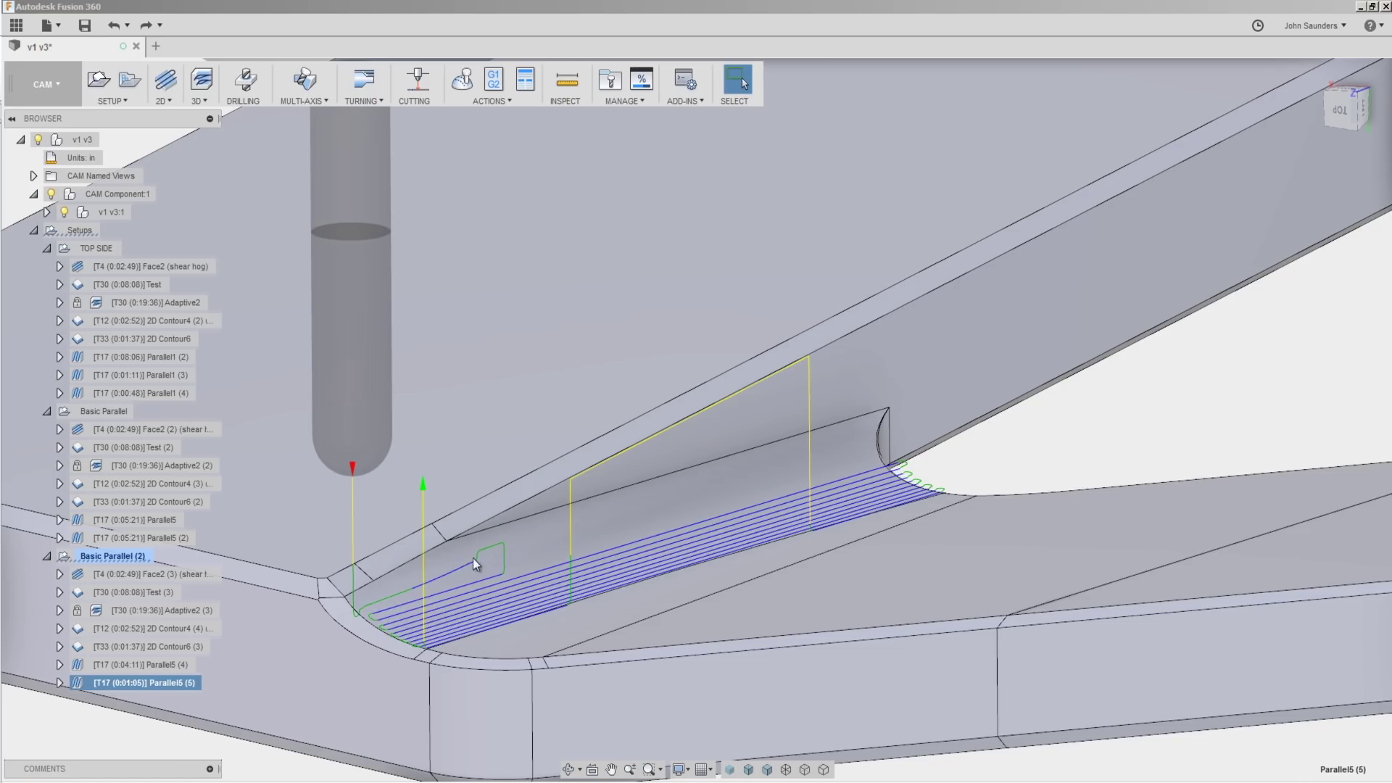
Set the additional offset of the machining boundary in Parallel5 (5) to -0.0004 in, matching the pass tolerance
{"action": "right_click", "coordinate": [173, 680]}
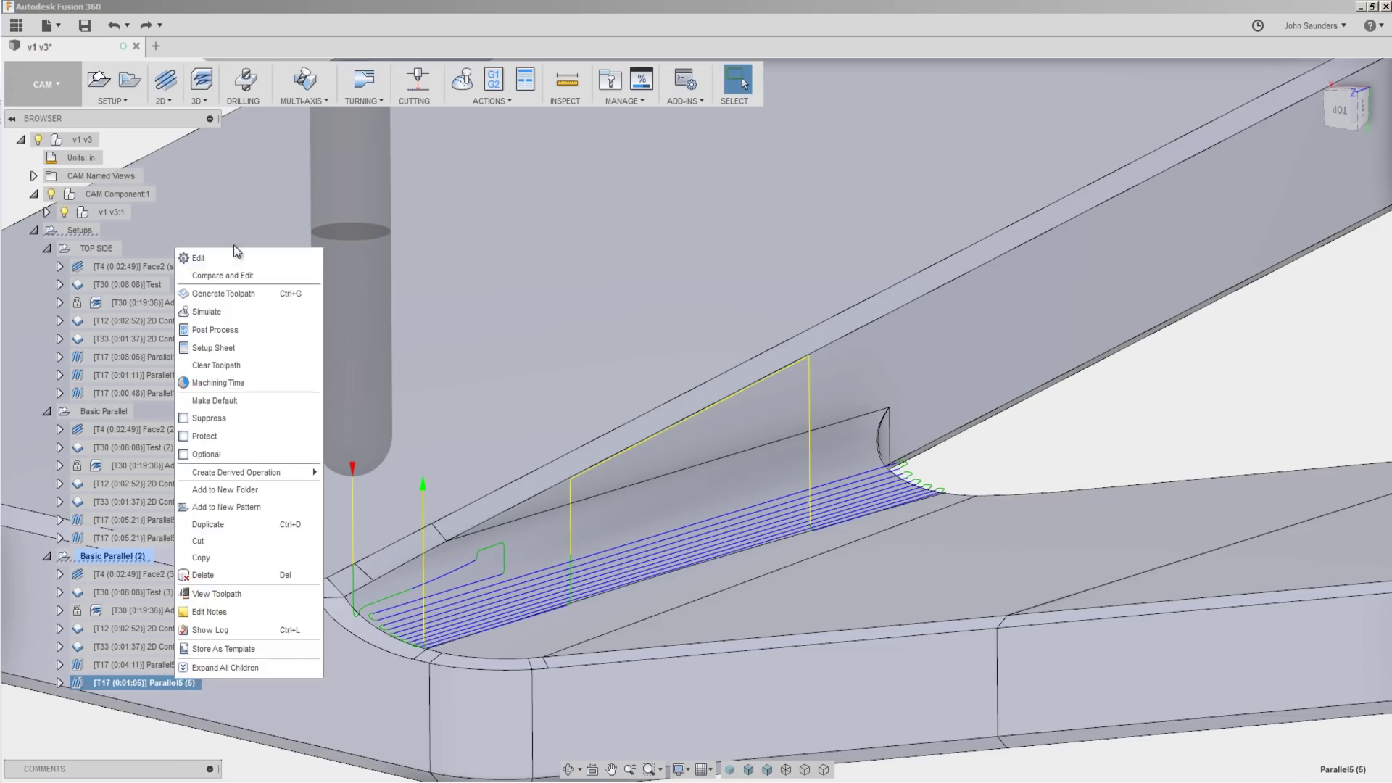
{"action": "left_click", "coordinate": [232, 257]}
{"action": "left_click", "coordinate": [1179, 175]}
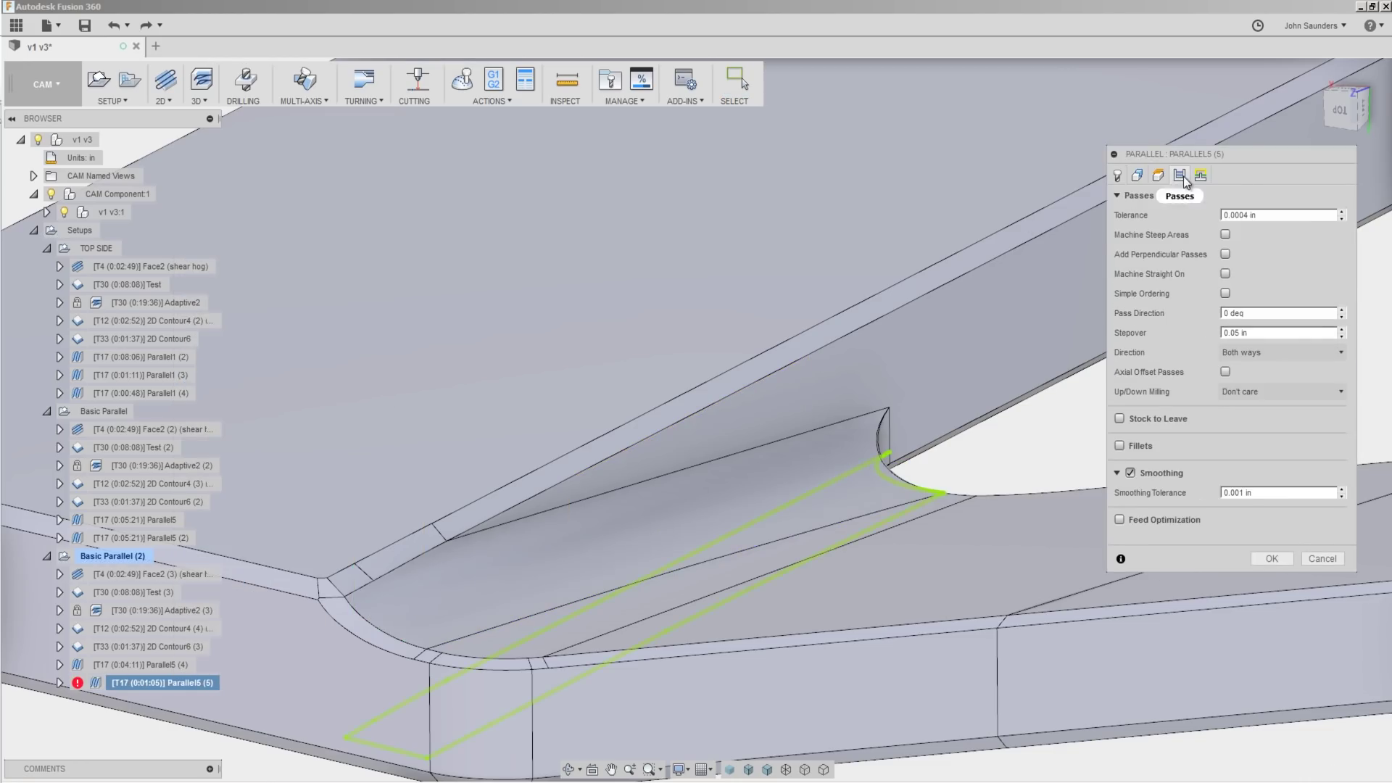
{"action": "mouse_move", "coordinate": [1278, 215]}
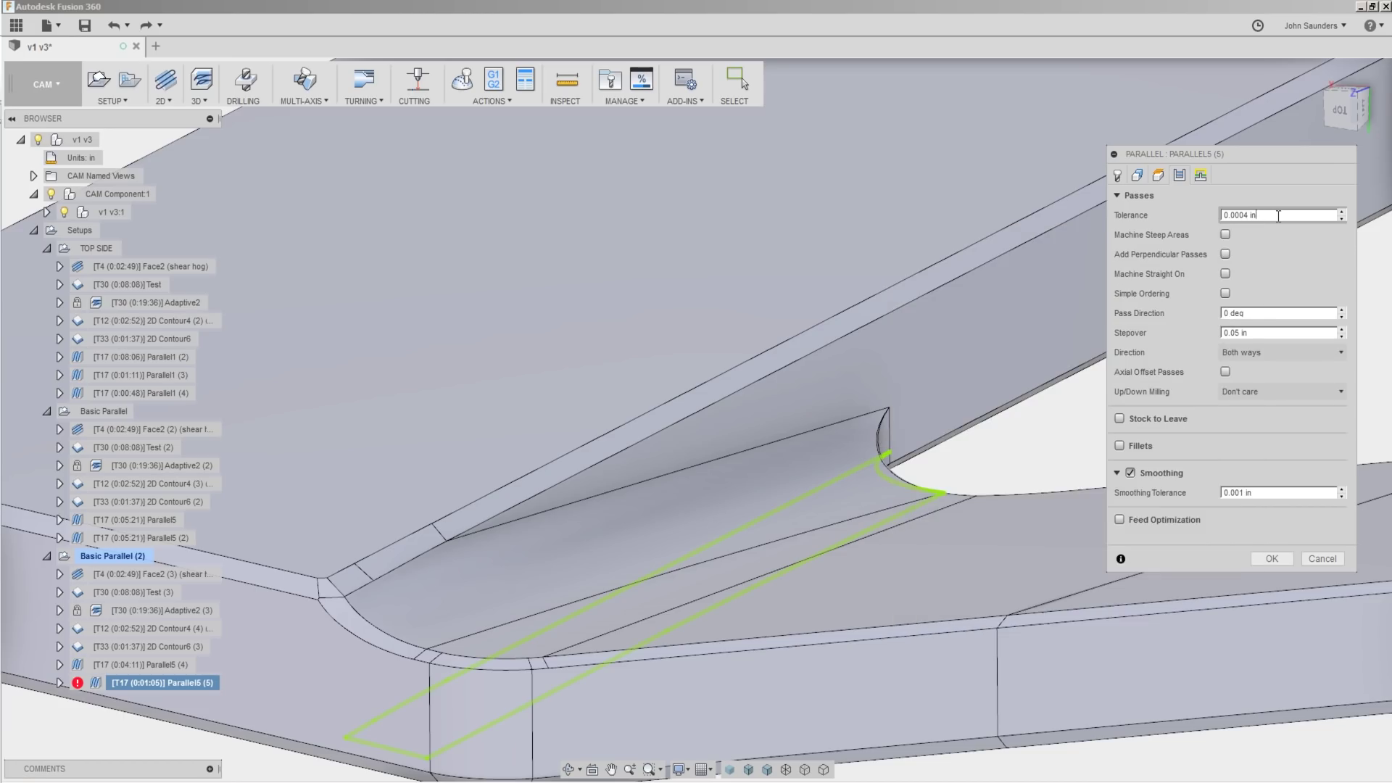
{"action": "double_click", "coordinate": [1280, 212]}
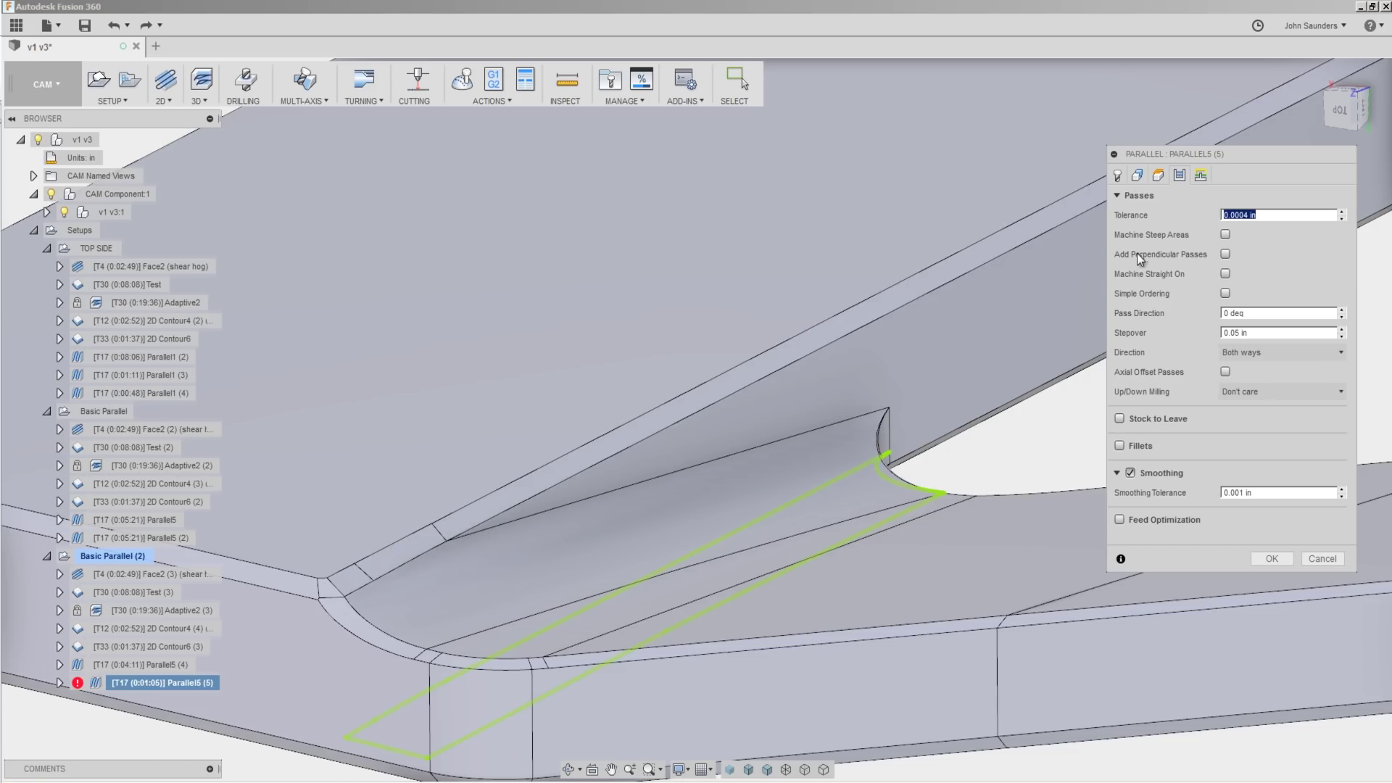
{"action": "left_click", "coordinate": [1138, 176]}
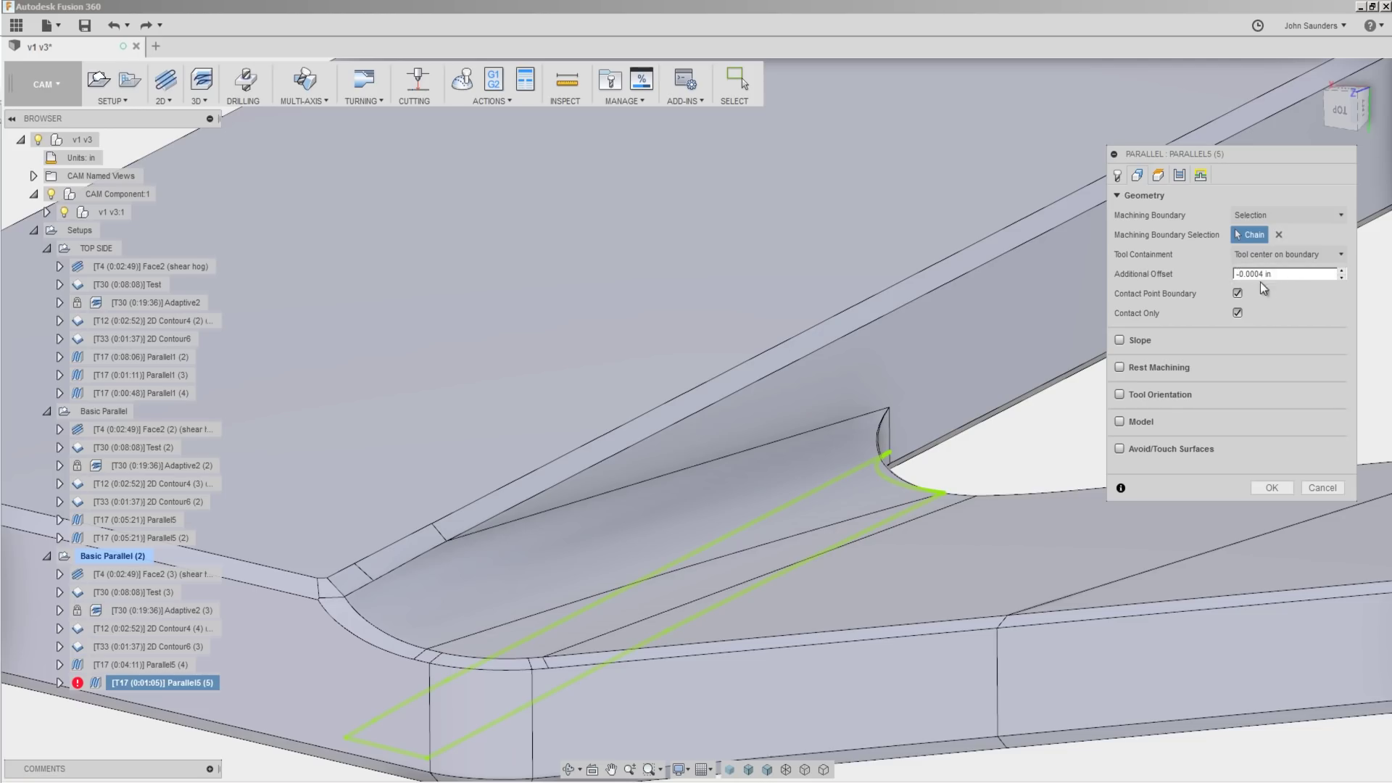
{"action": "left_click", "coordinate": [1267, 486]}
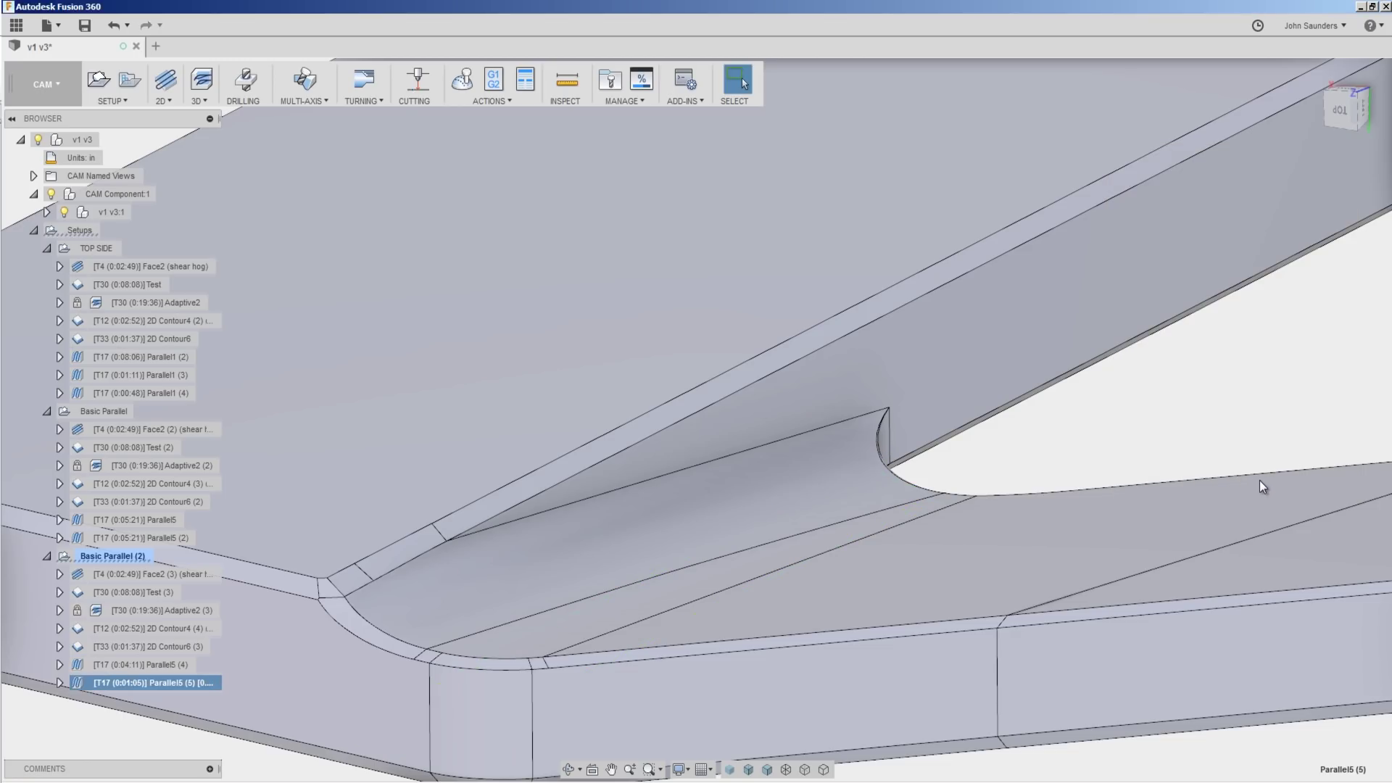
Examine the regenerated Parallel5 (5) toolpath in the simulation, especially where the passes link at the outer corner
{"action": "scroll", "coordinate": [521, 599], "scroll_direction": "down", "scroll_amount": 3}
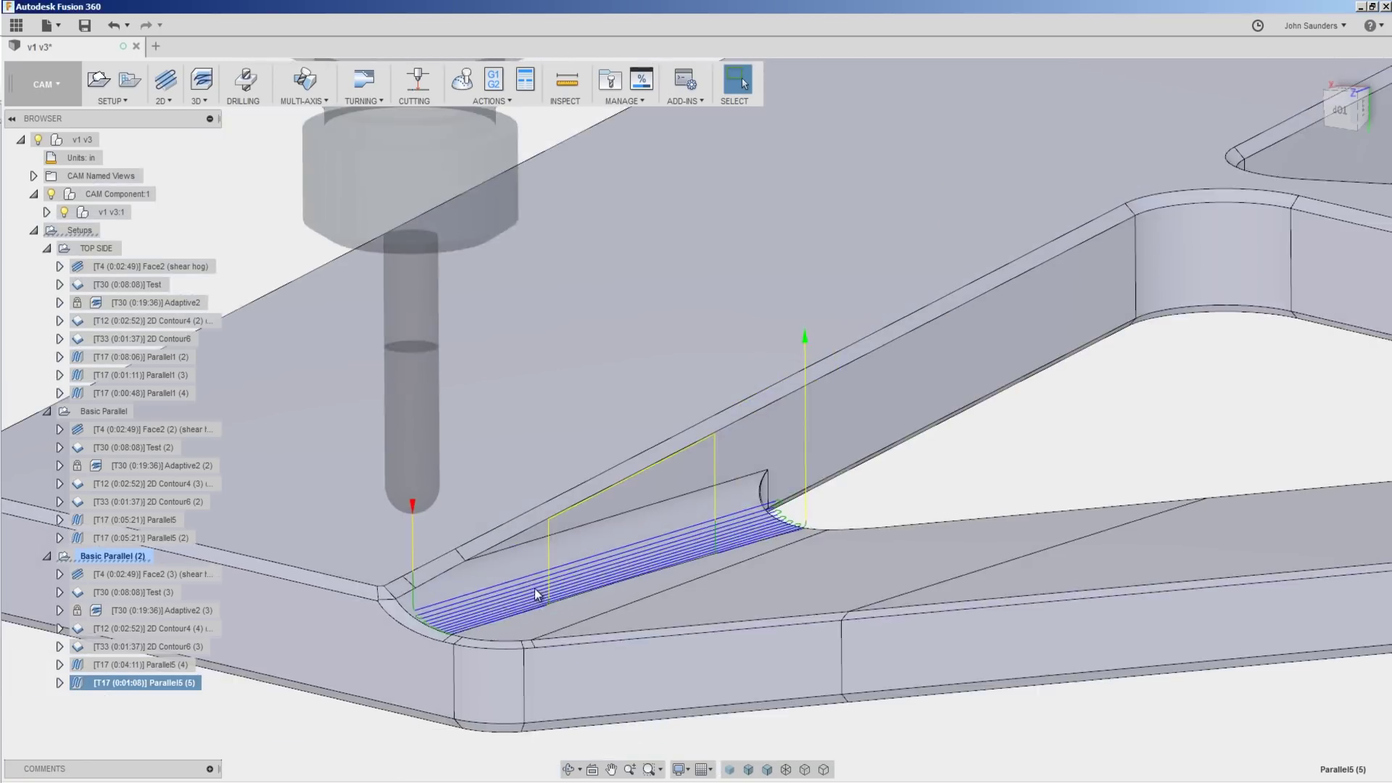
{"action": "middle_click_drag", "start_coordinate": [533, 593], "coordinate": [518, 609], "text": "shift"}
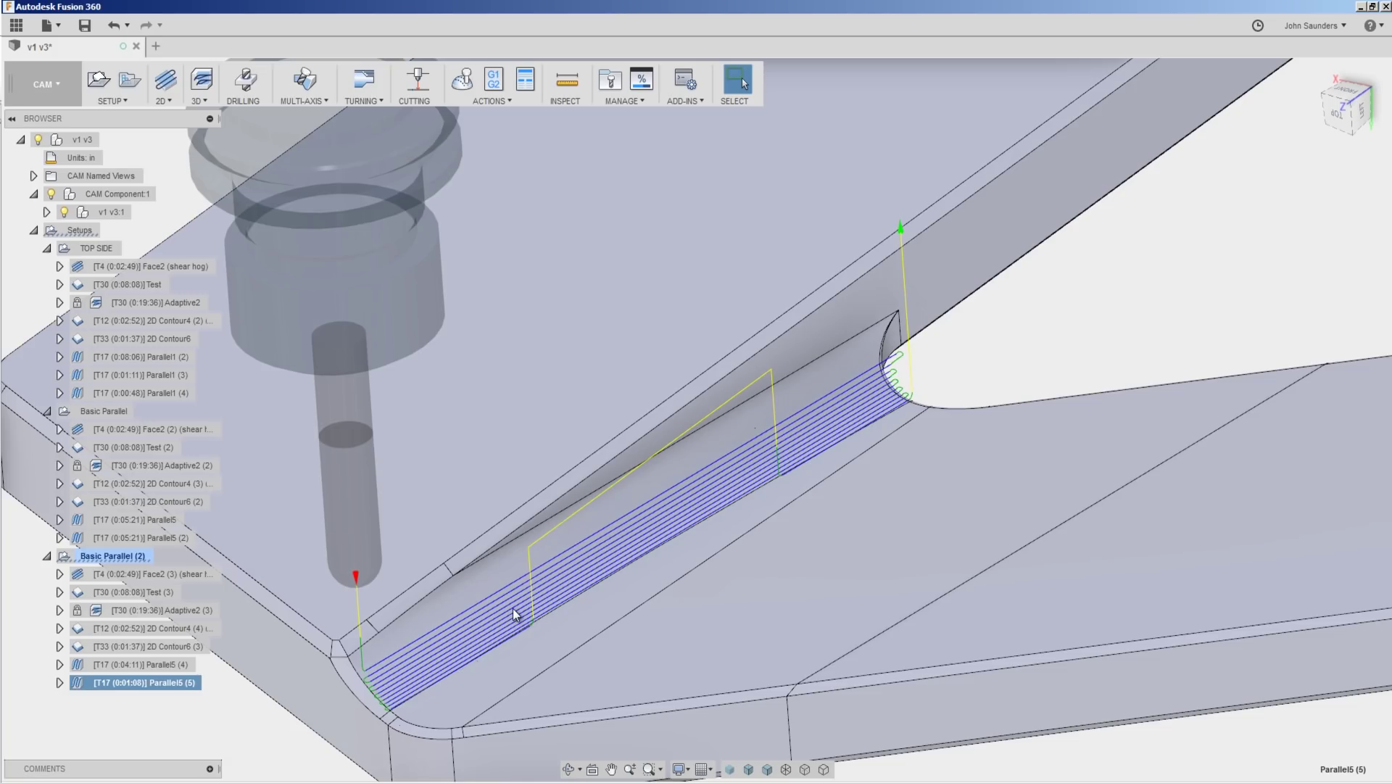
{"action": "left_click", "coordinate": [462, 80]}
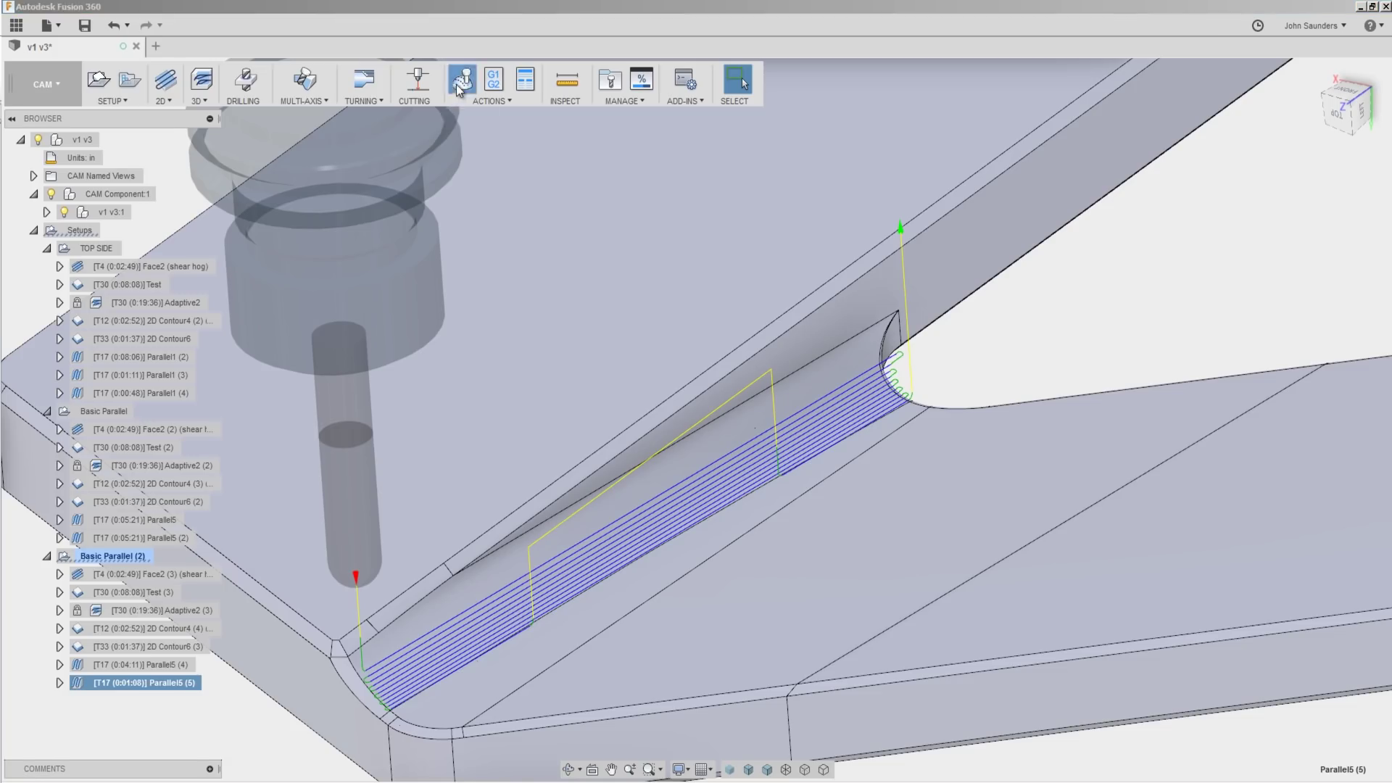
{"action": "middle_click_drag", "start_coordinate": [503, 578], "coordinate": [391, 618], "text": "shift"}
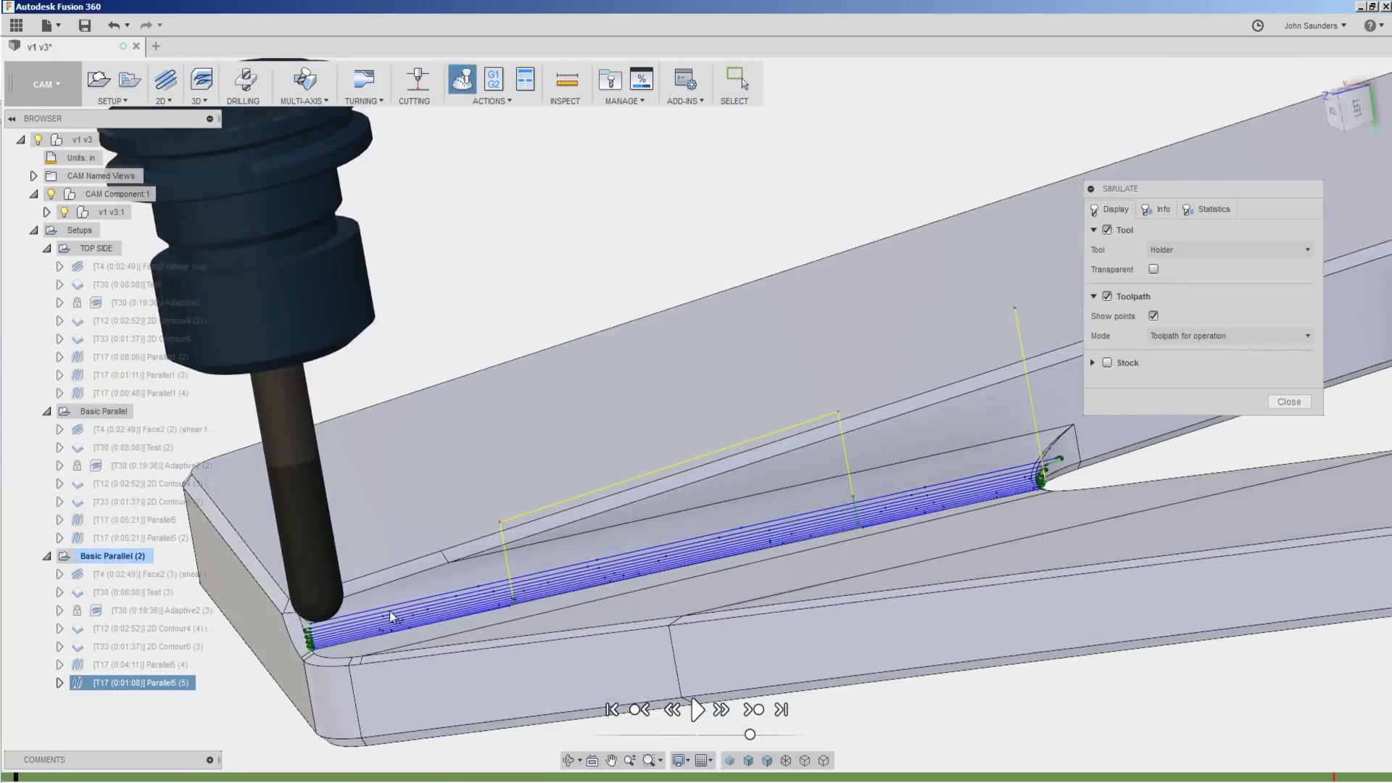
{"action": "scroll", "coordinate": [290, 671], "scroll_direction": "up", "scroll_amount": 3}
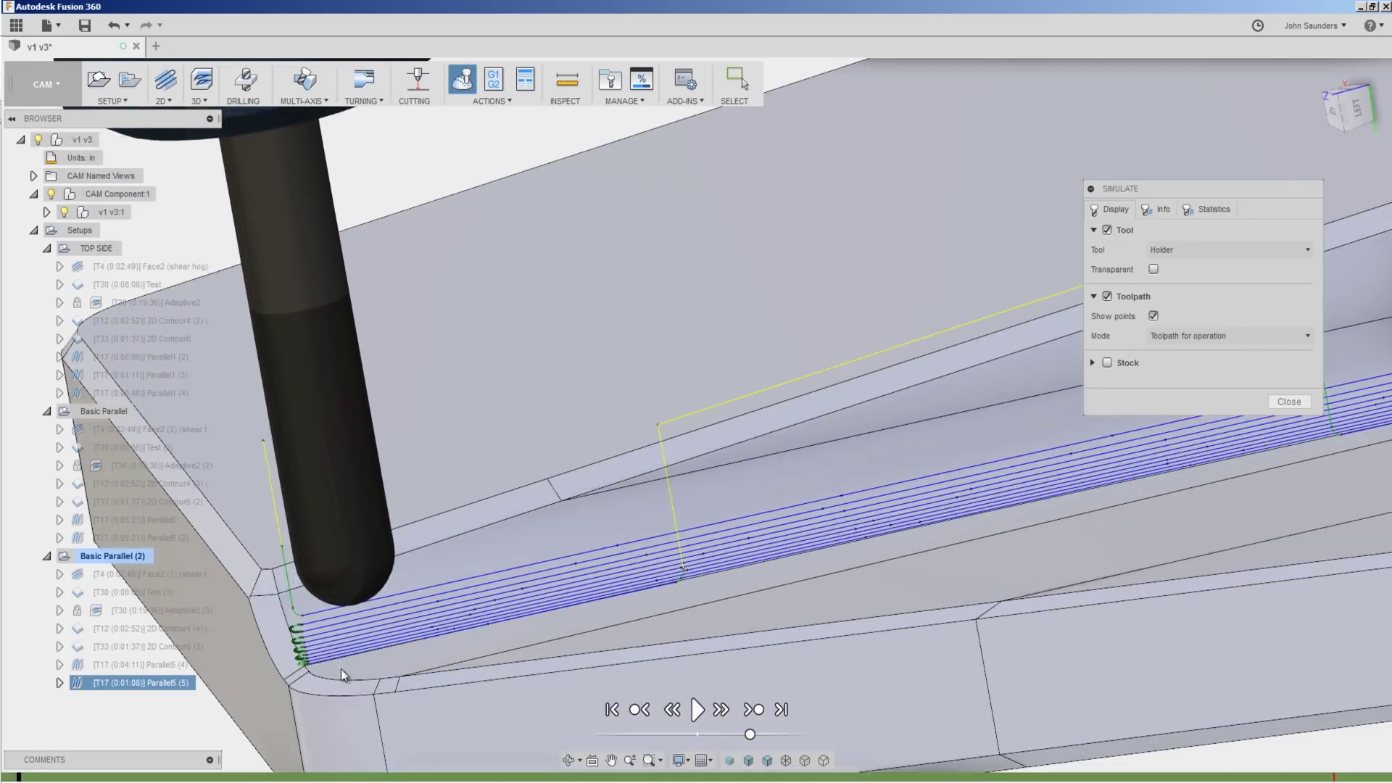
{"action": "scroll", "coordinate": [340, 668], "scroll_direction": "up", "scroll_amount": 3}
{"action": "scroll", "coordinate": [246, 598], "scroll_direction": "down", "scroll_amount": 5}
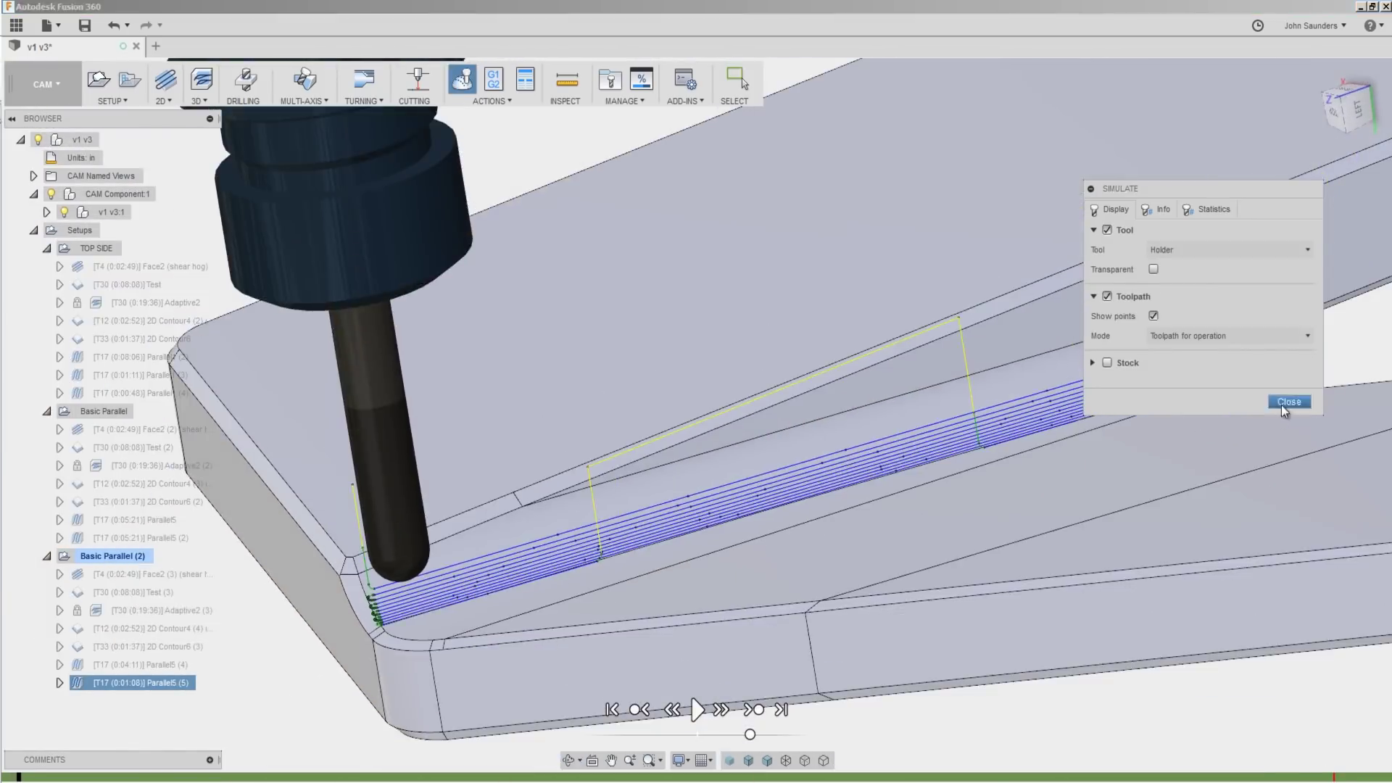
{"action": "left_click", "coordinate": [1288, 403]}
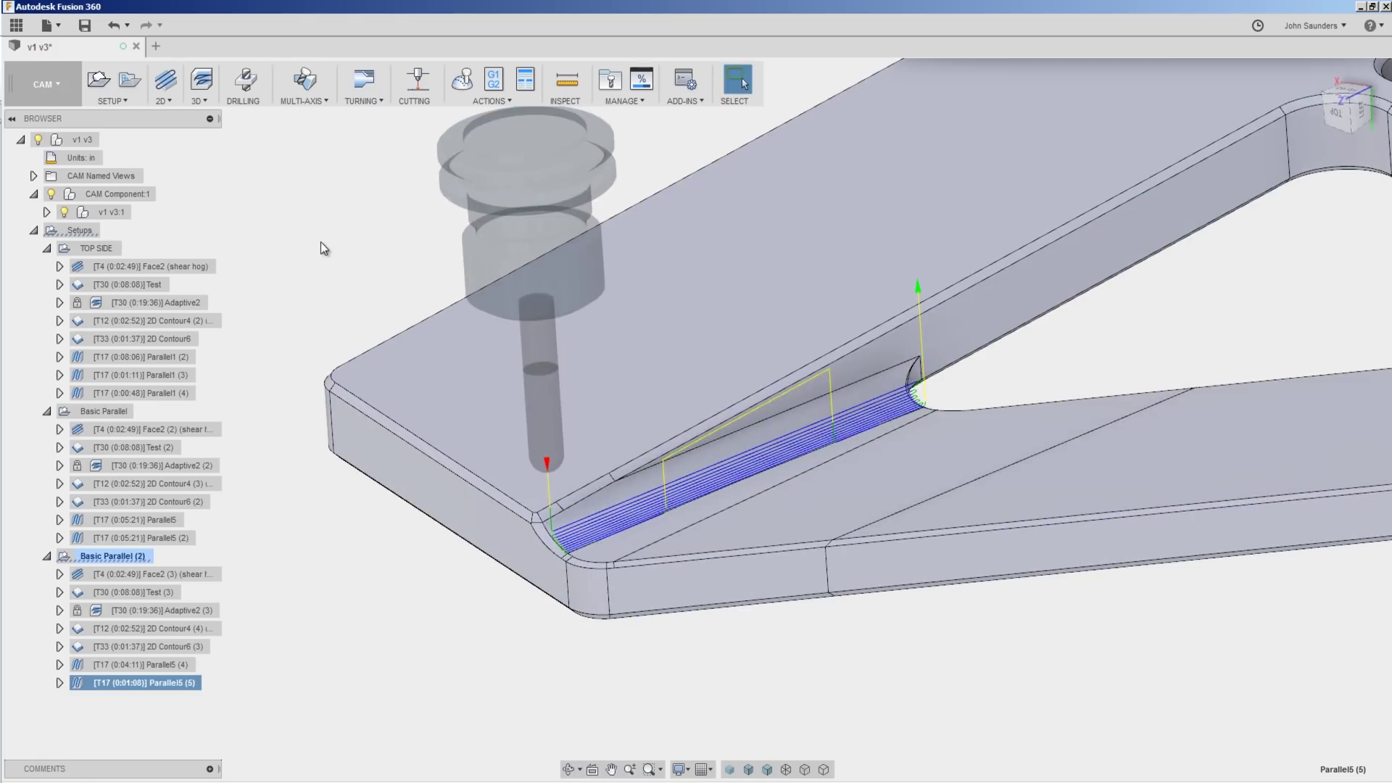
Switch to the Patch workspace and offset the curved recessed face by 0 in as a new surface body
{"action": "left_click", "coordinate": [320, 244]}
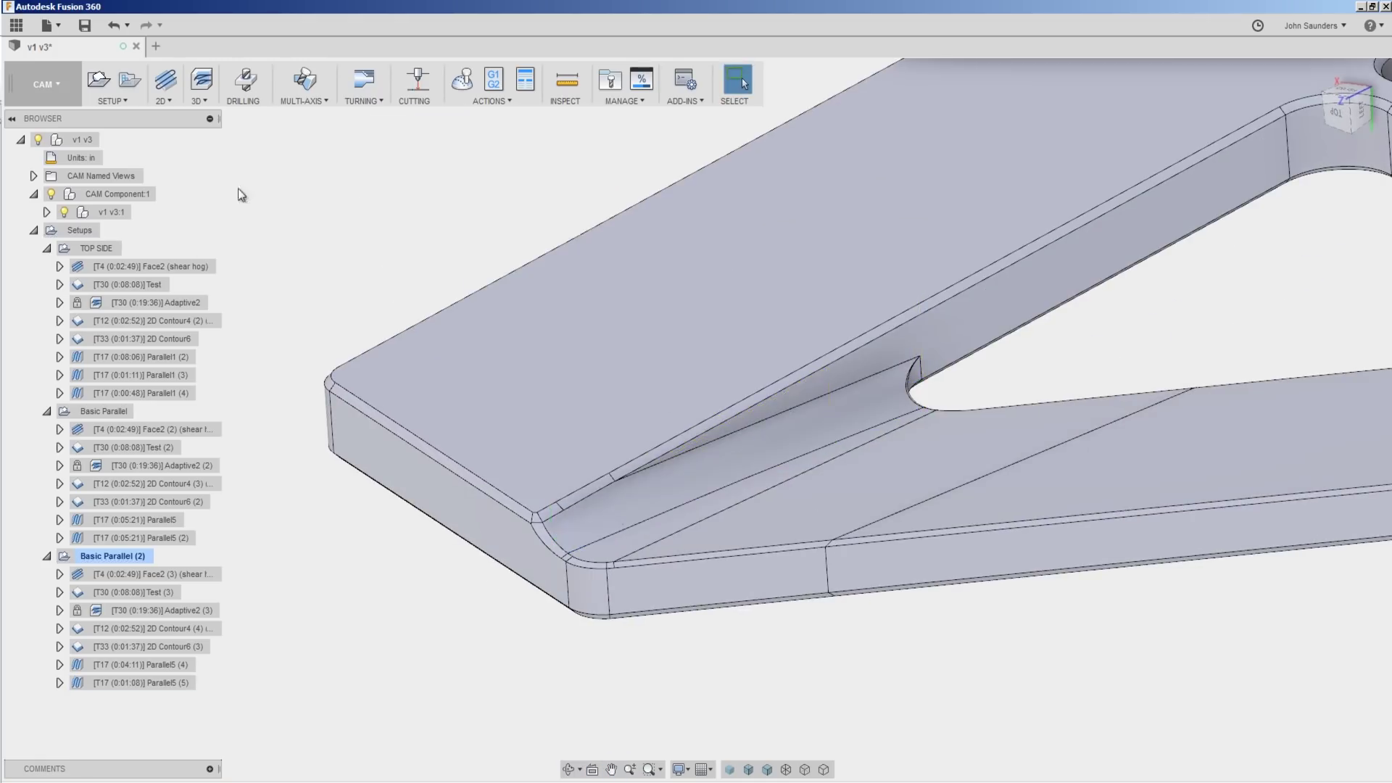
{"action": "left_click", "coordinate": [54, 99]}
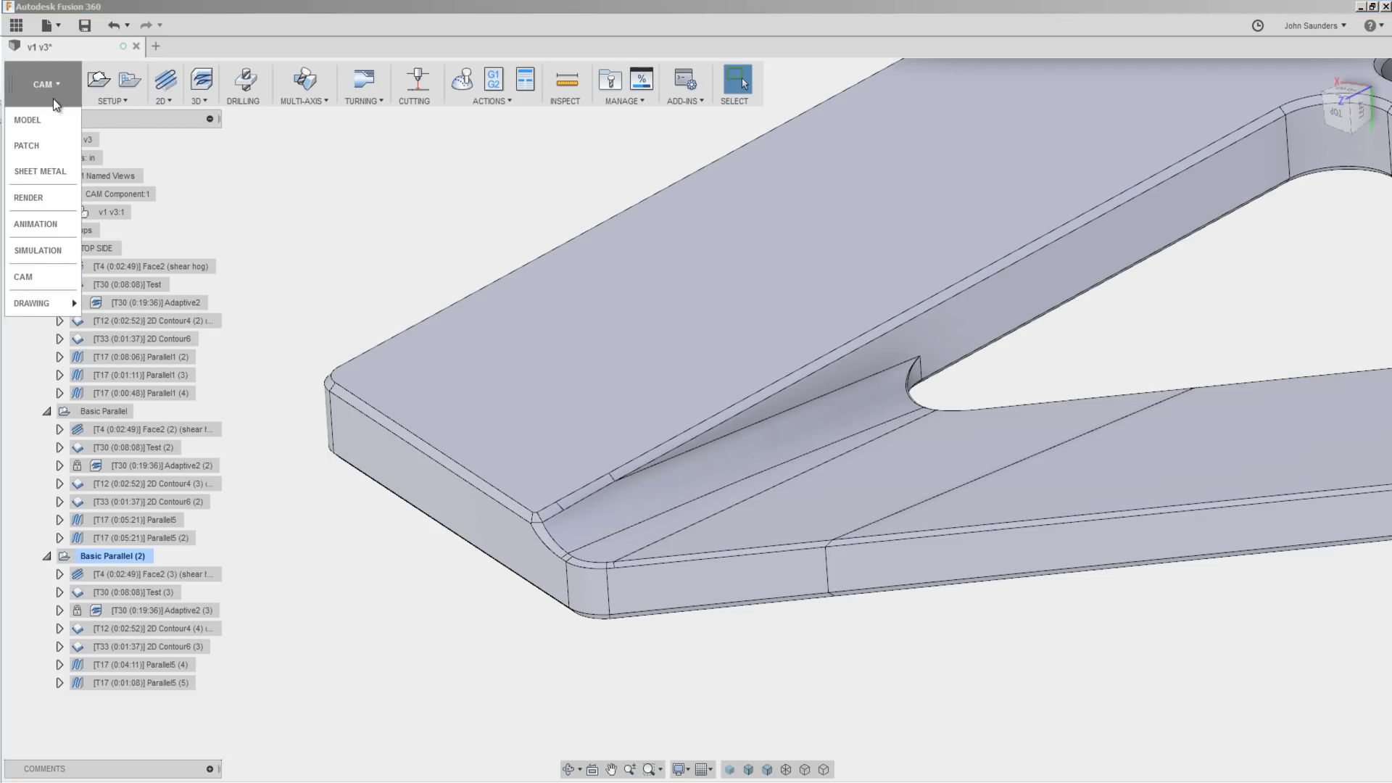
{"action": "left_click", "coordinate": [42, 148]}
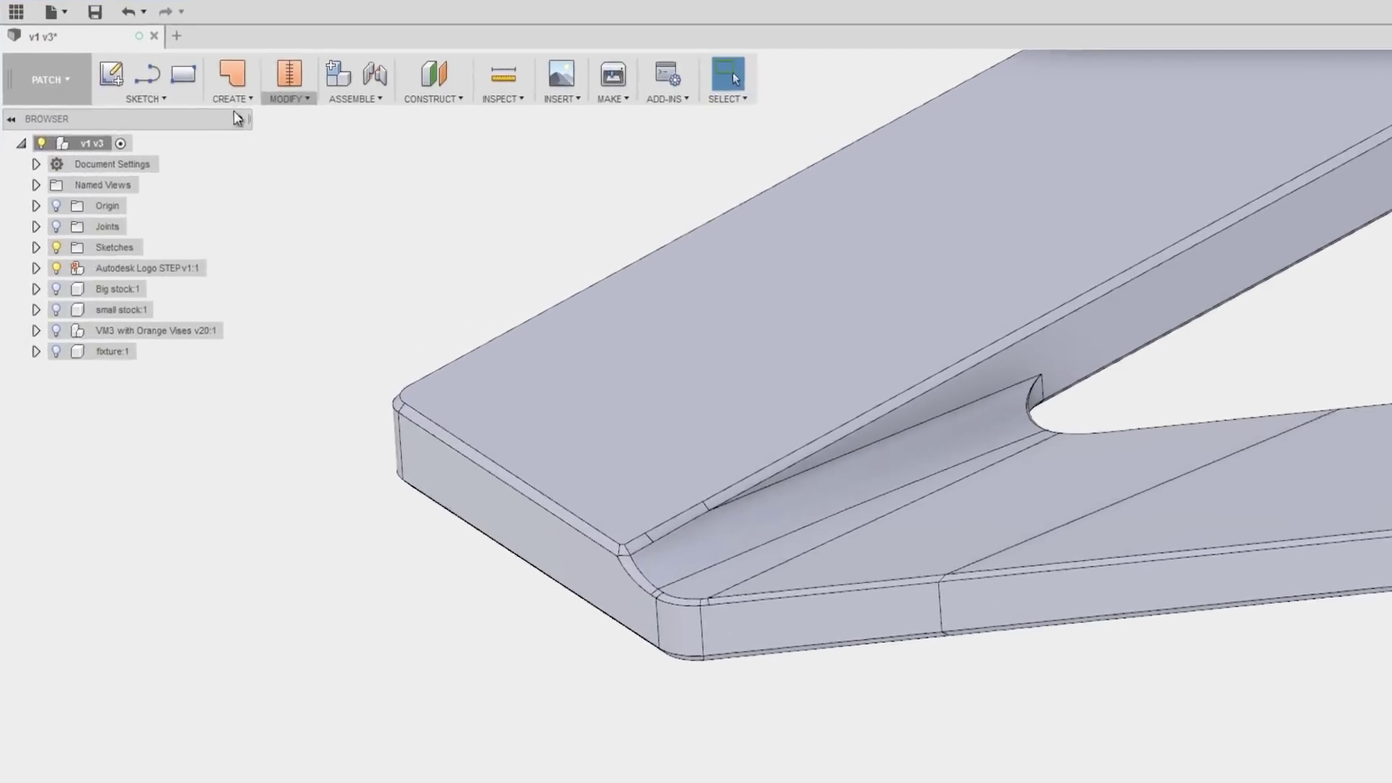
{"action": "left_click", "coordinate": [236, 100]}
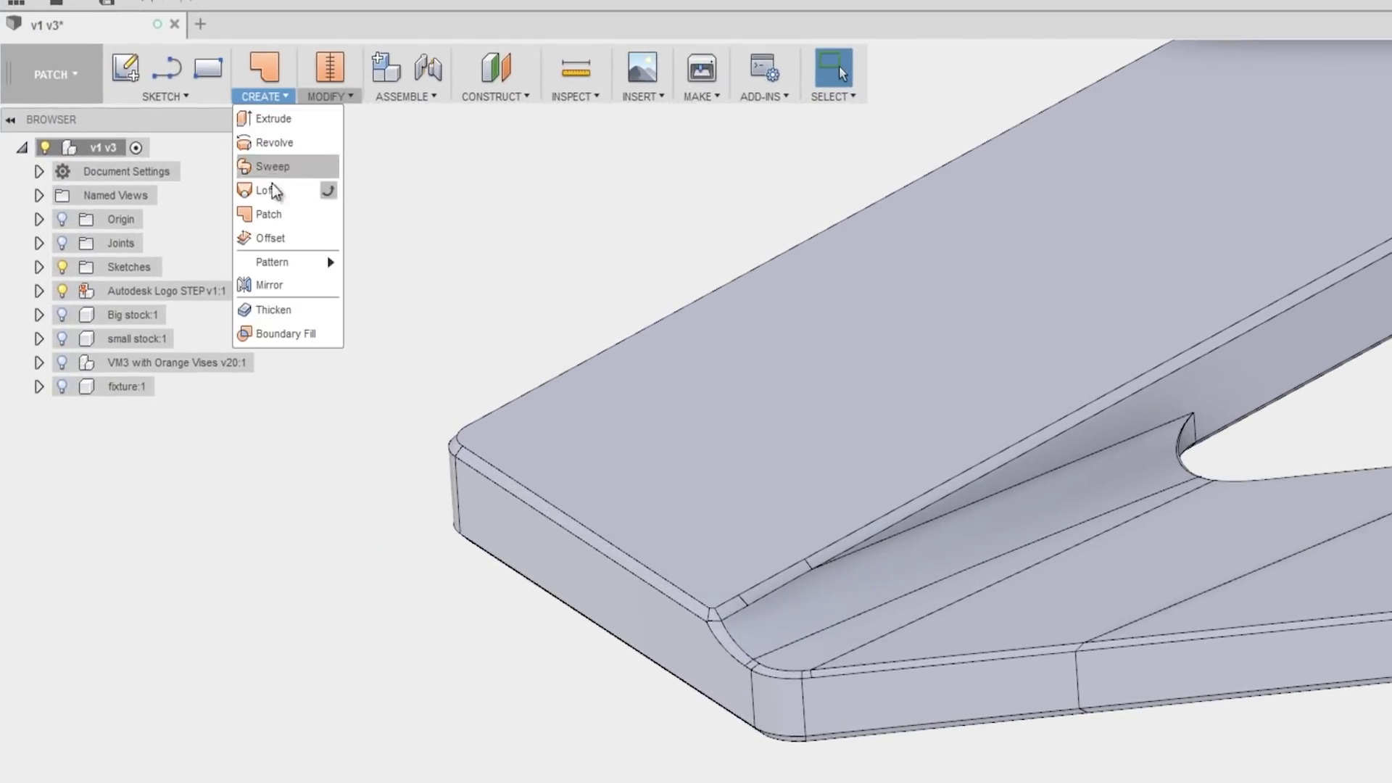
{"action": "left_click", "coordinate": [282, 235]}
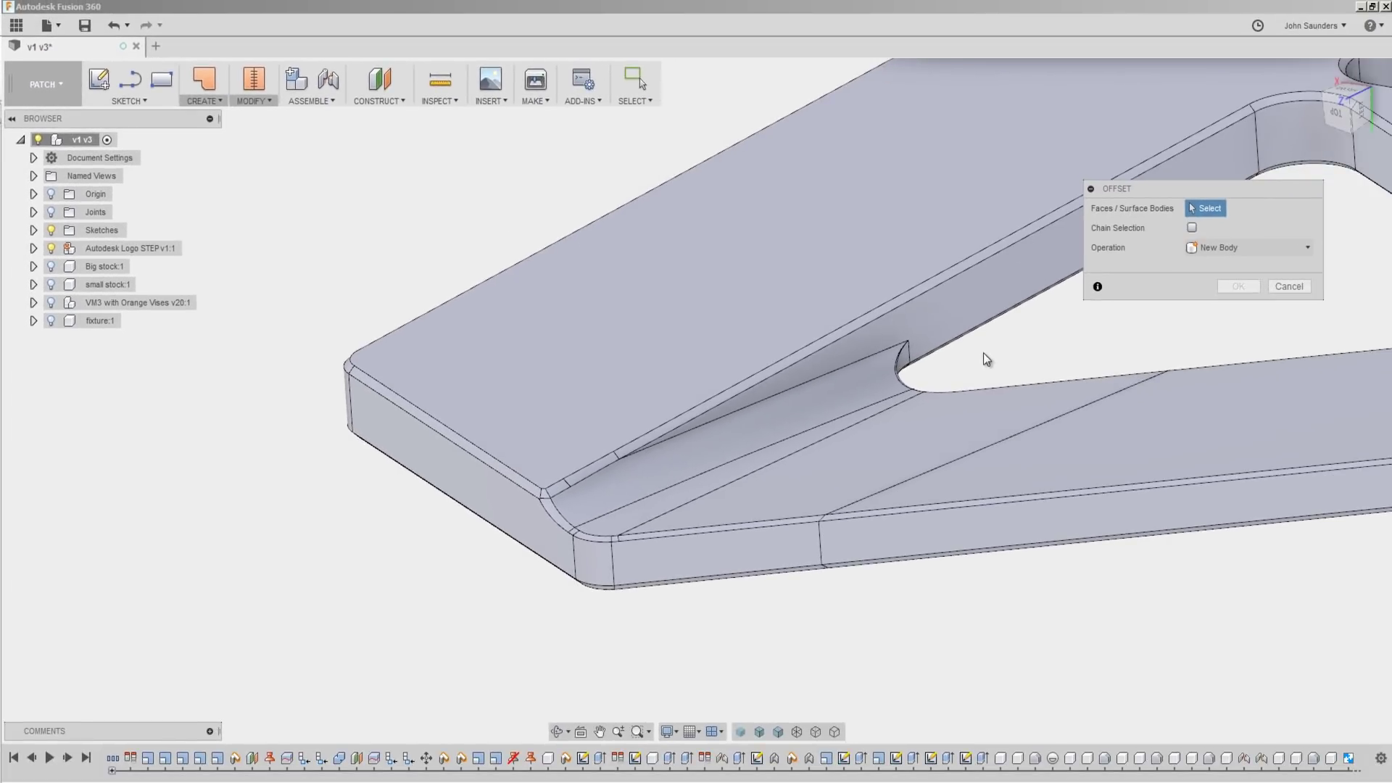
{"action": "left_click", "coordinate": [881, 379]}
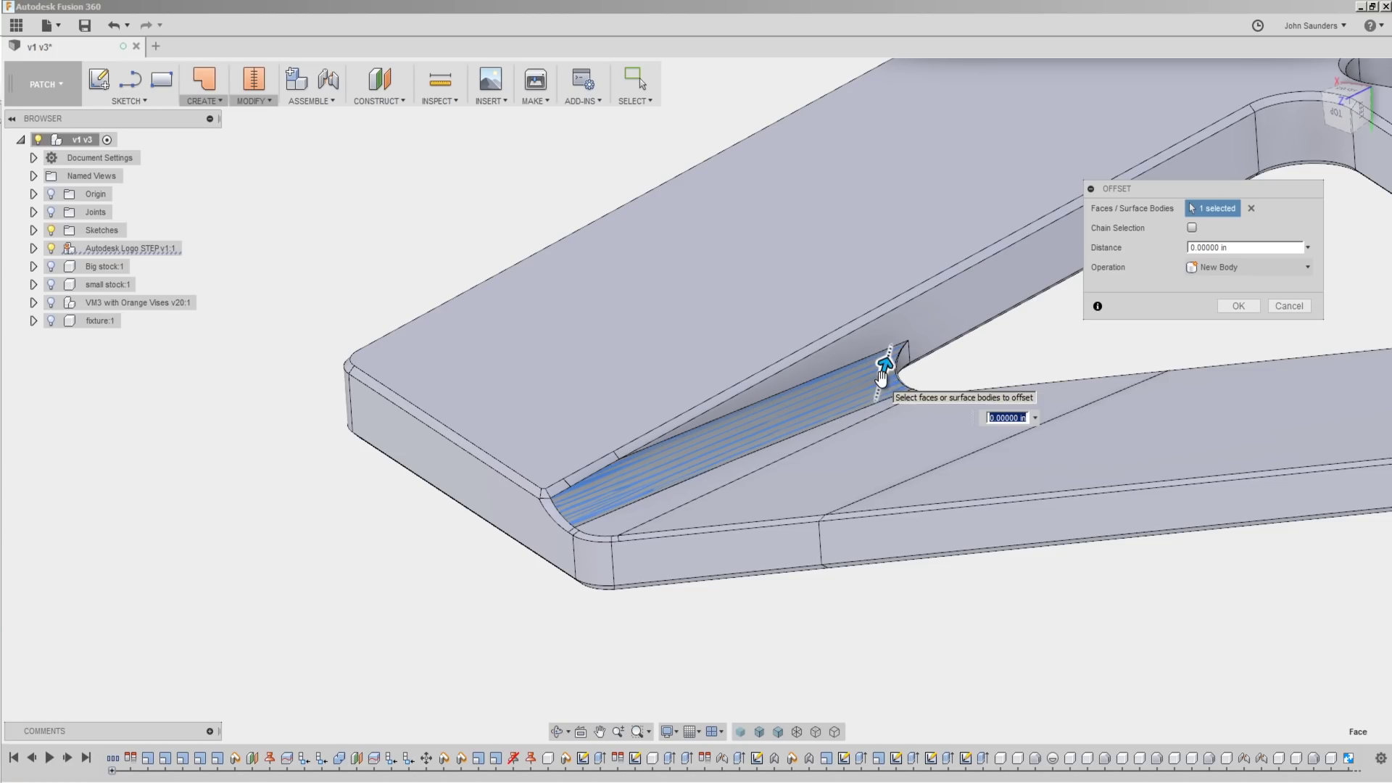
{"action": "left_click", "coordinate": [1238, 306]}
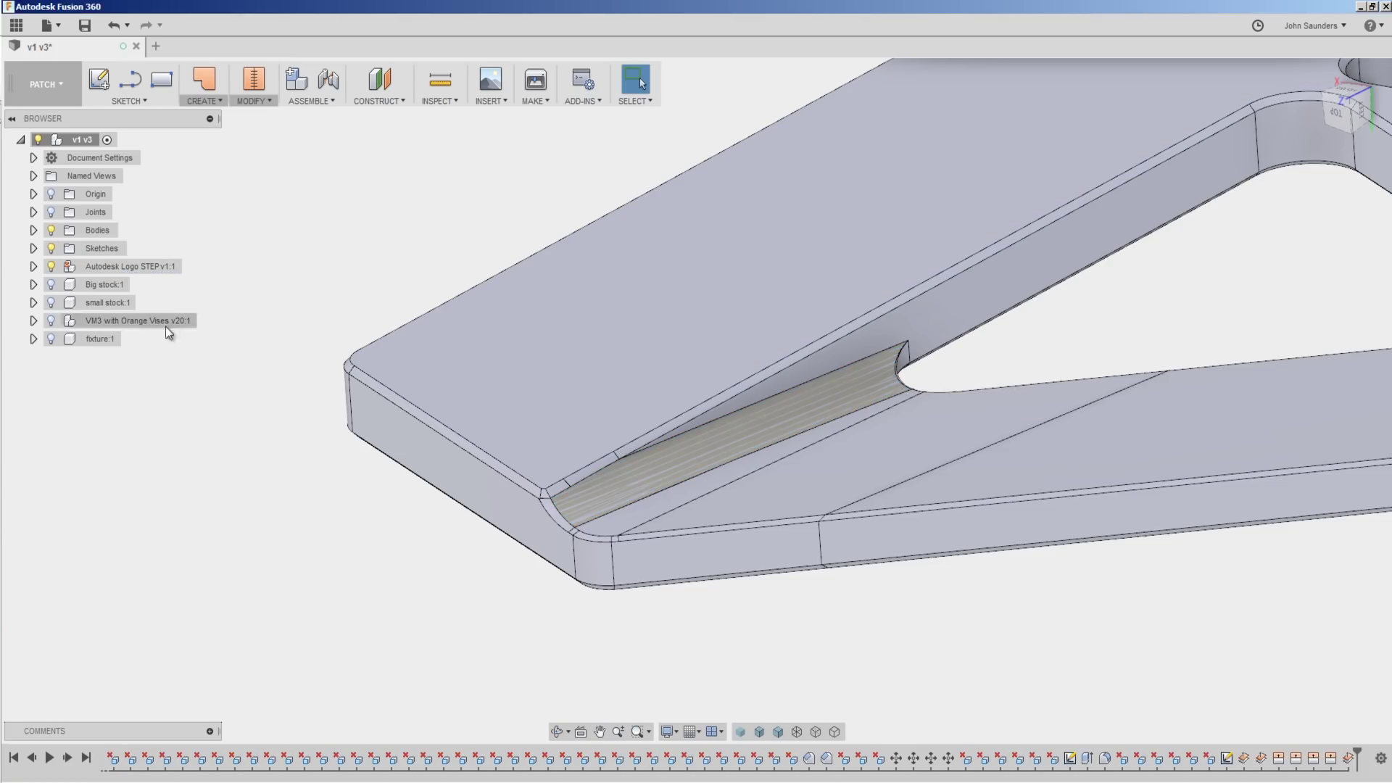
Hide the Autodesk Logo STEP v1:1 component to isolate the offset surface
{"action": "left_click", "coordinate": [94, 266]}
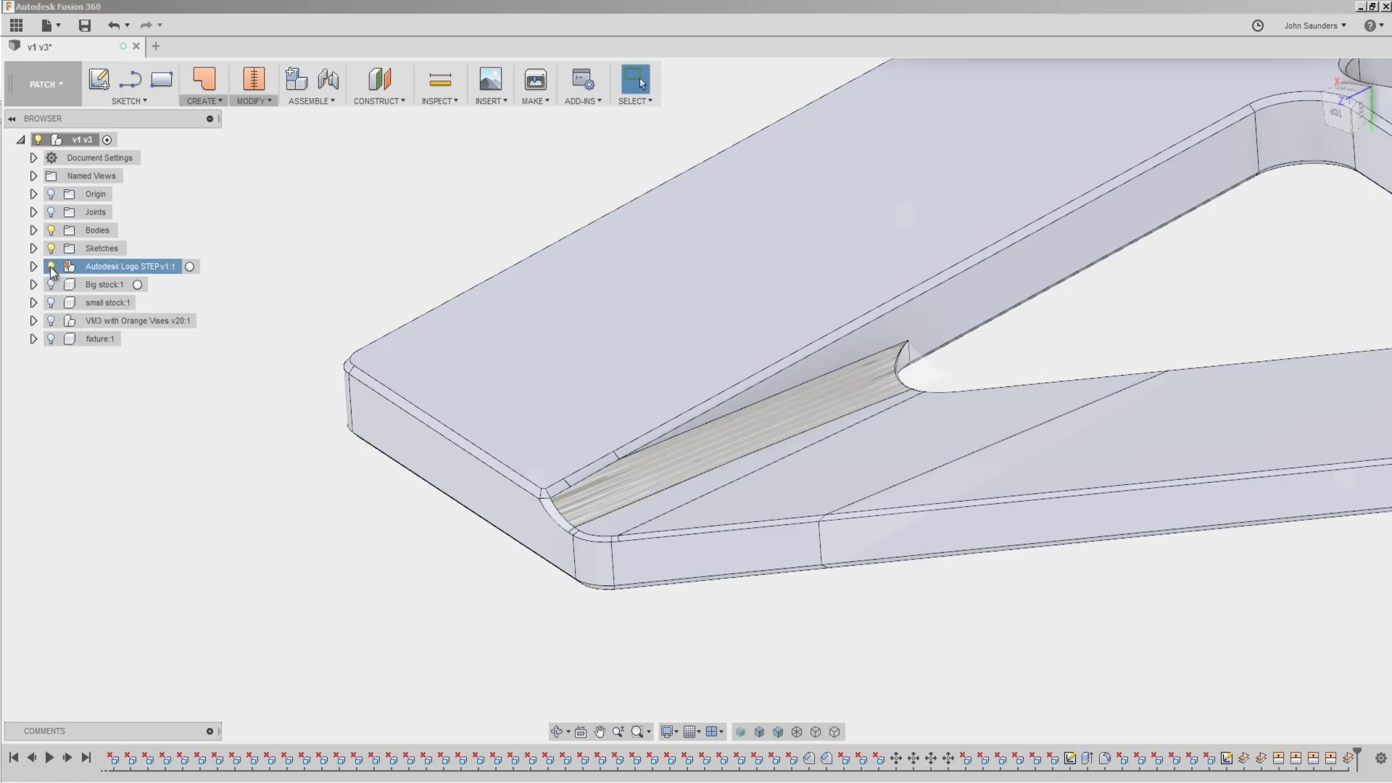
{"action": "left_click", "coordinate": [51, 266]}
{"action": "left_click", "coordinate": [650, 472]}
{"action": "left_click", "coordinate": [599, 359]}
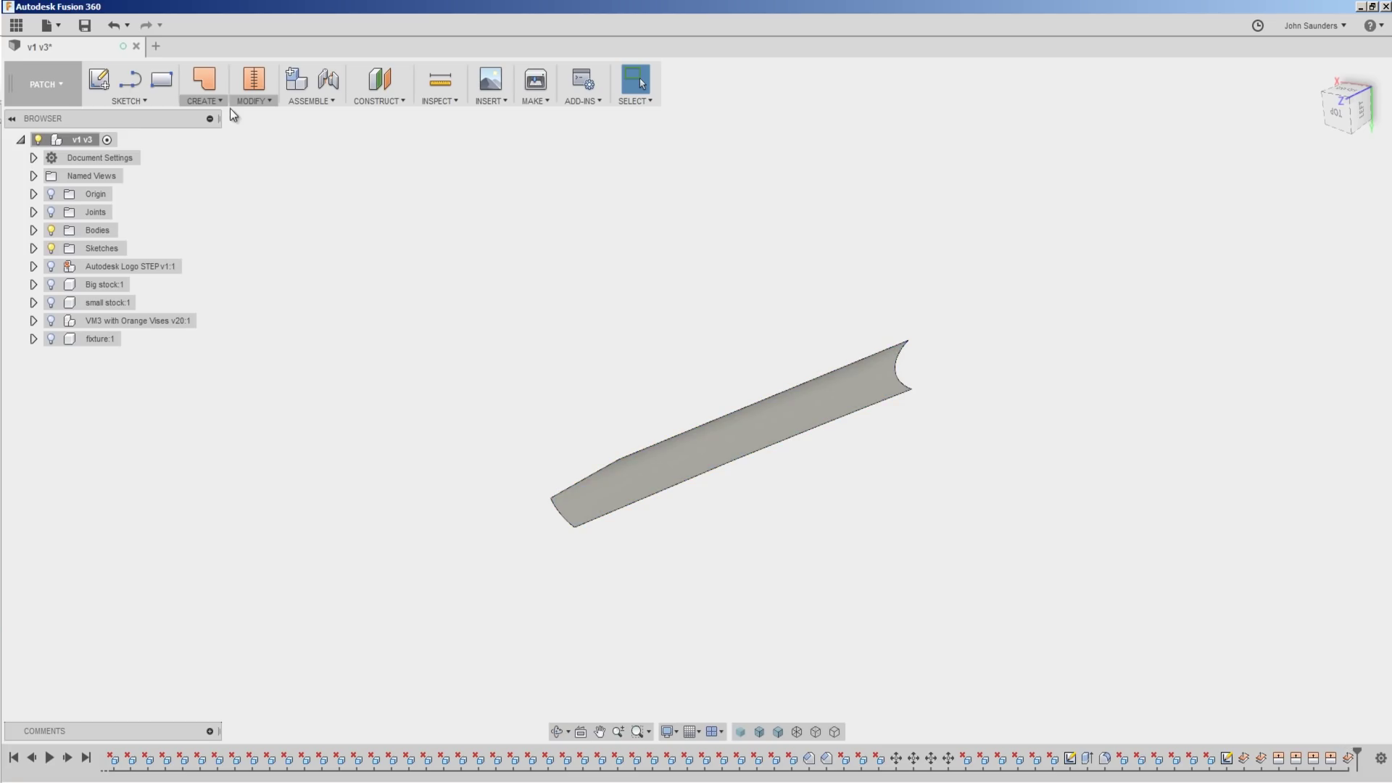
Extend the surface's curved end edge at the part's outer corner by 0.9 in with the Natural extend type
{"action": "left_click", "coordinate": [250, 103]}
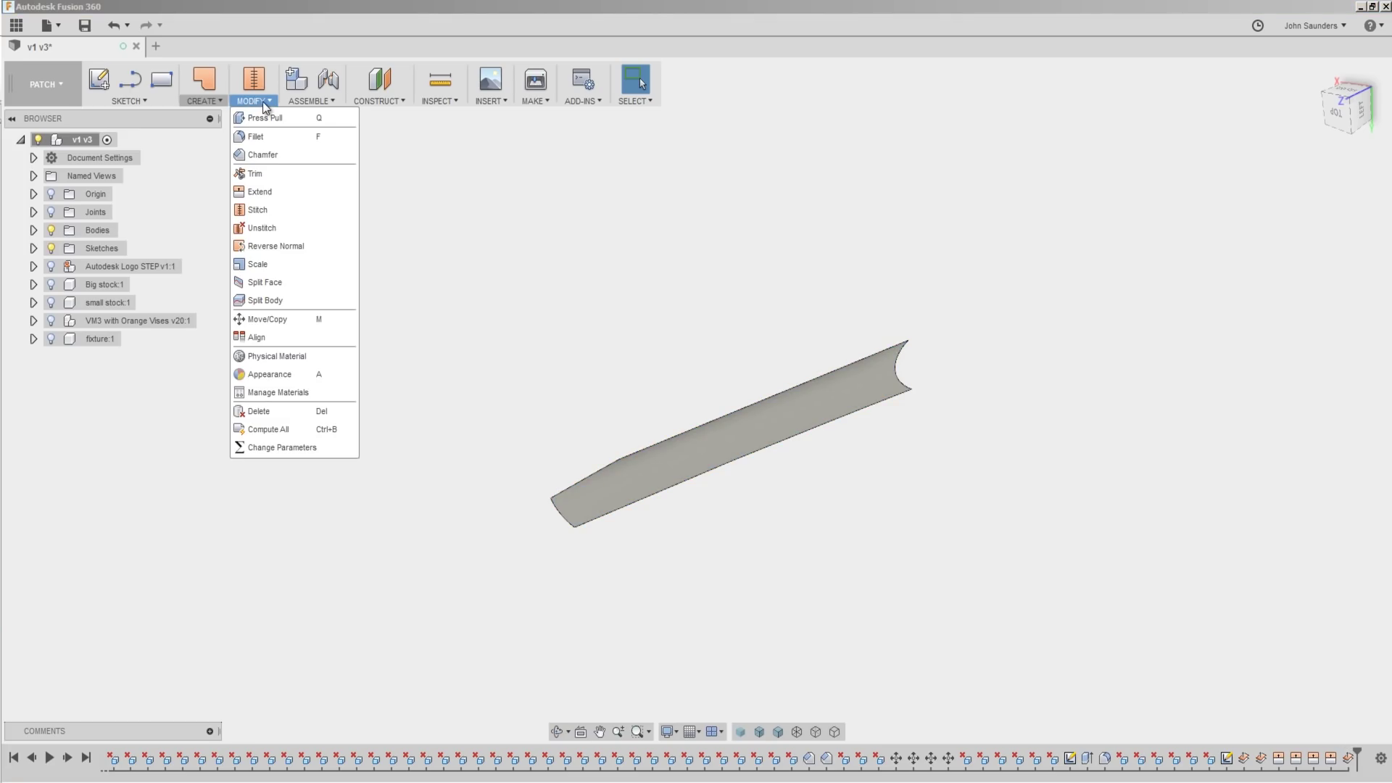
{"action": "left_click", "coordinate": [270, 190]}
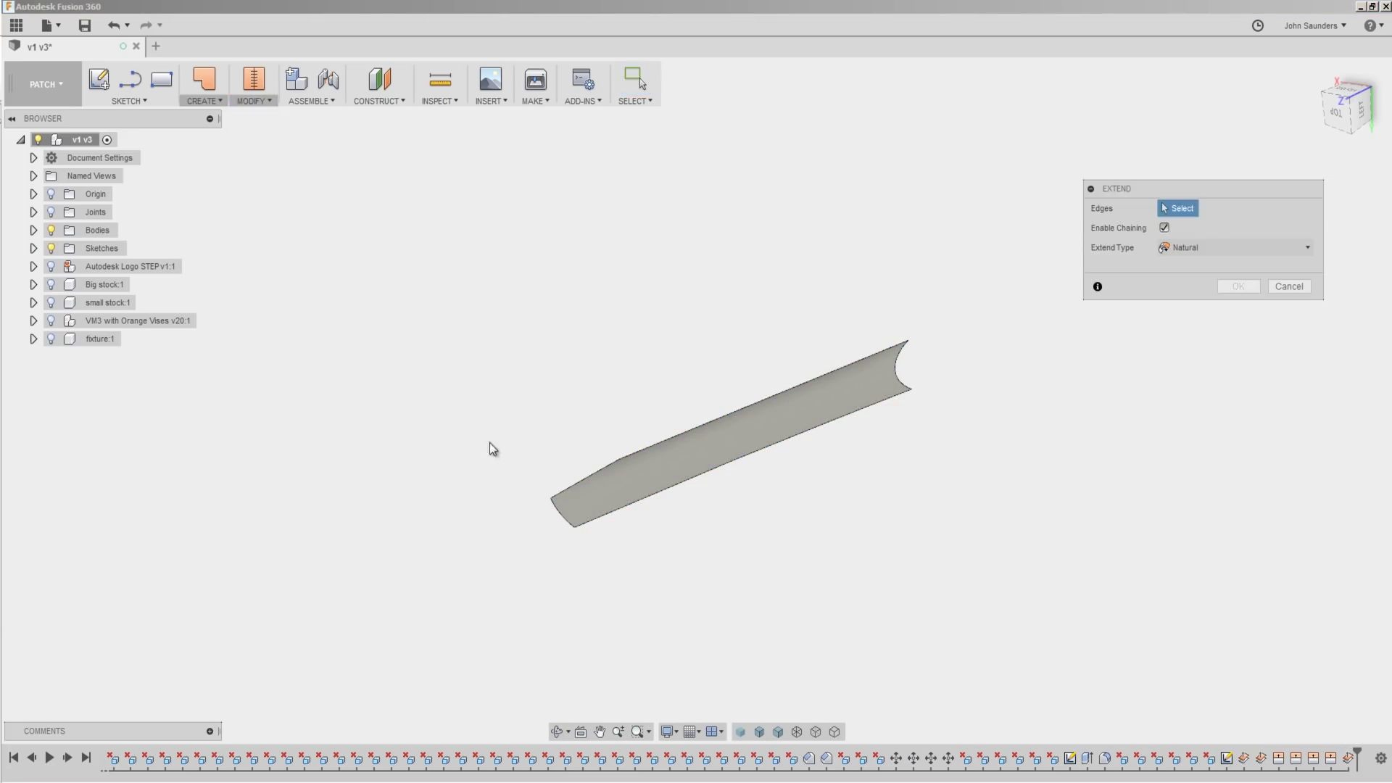
{"action": "left_click", "coordinate": [549, 513]}
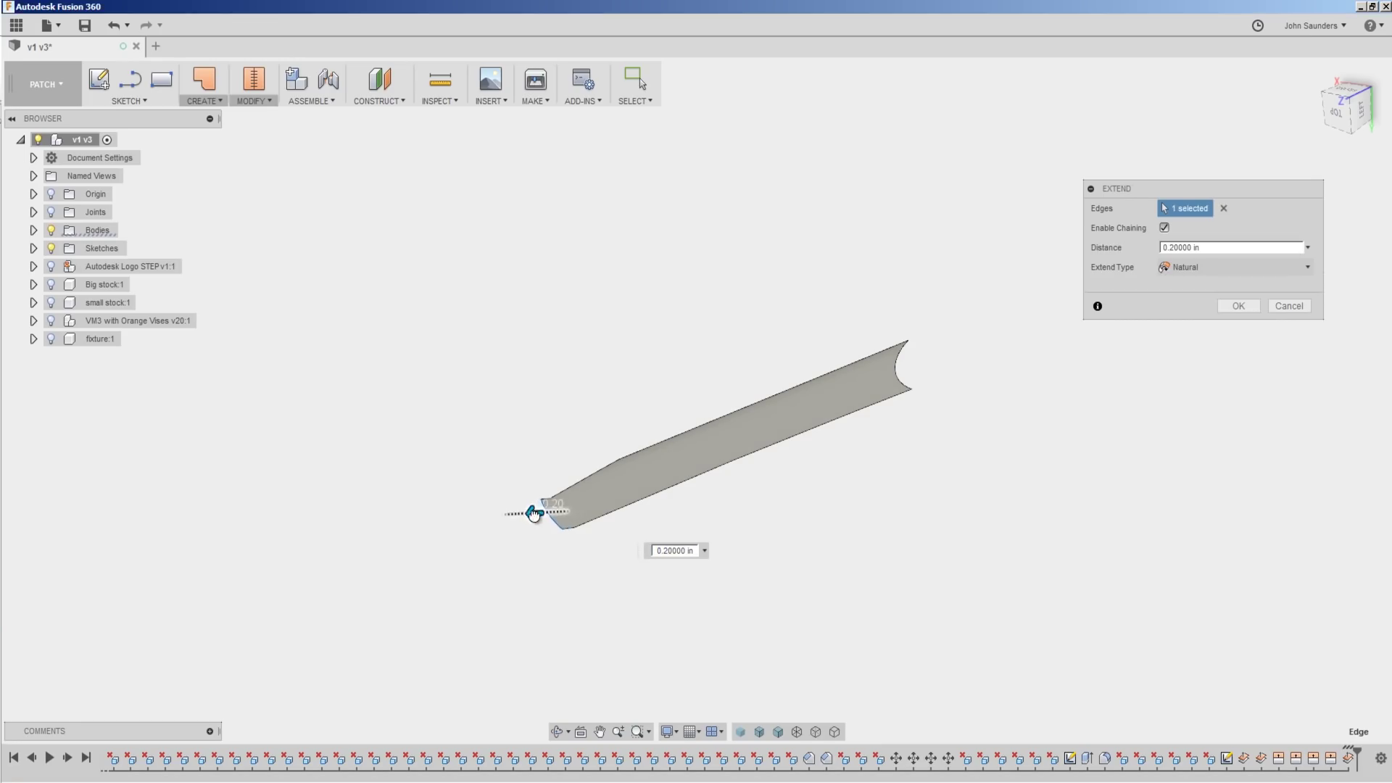
{"action": "left_click_drag", "start_coordinate": [505, 521], "coordinate": [496, 519]}
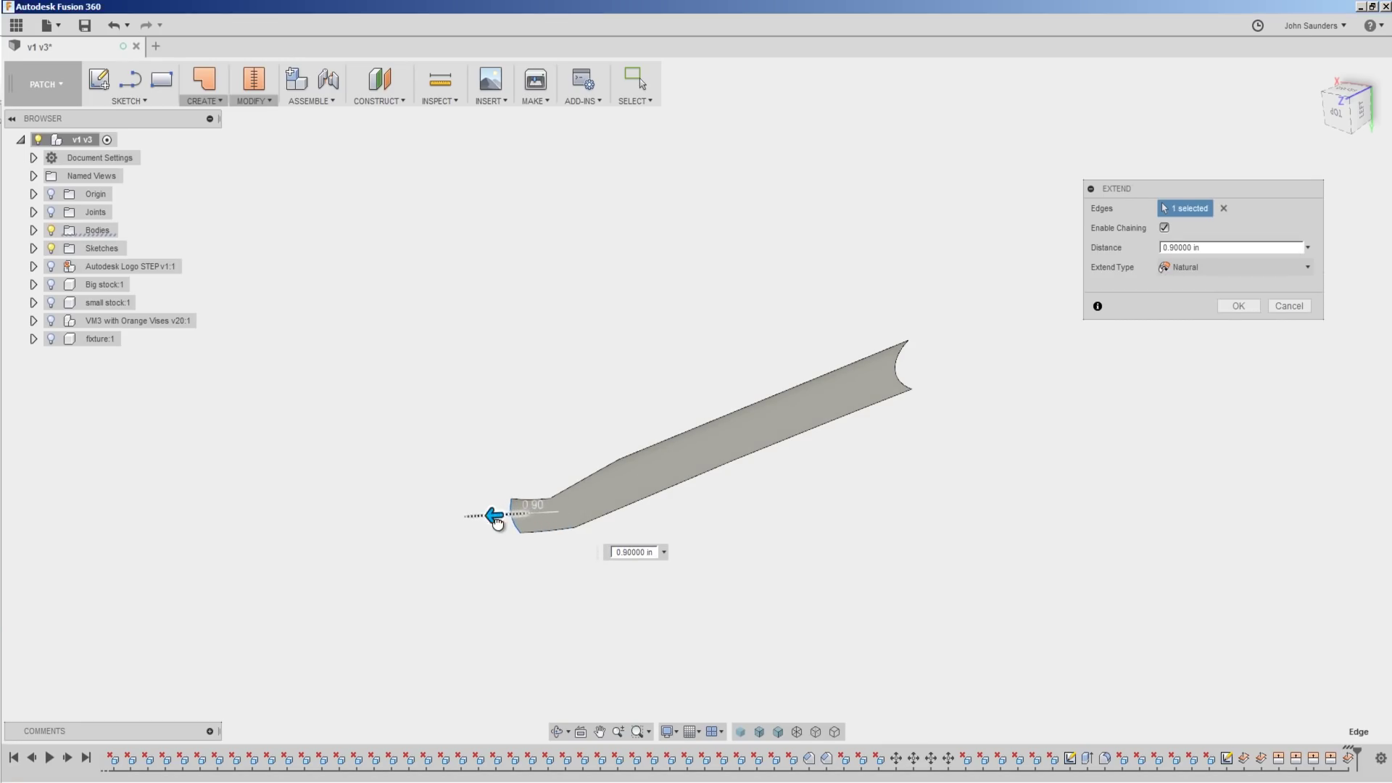
{"action": "left_click", "coordinate": [1224, 309]}
Extend the surface's opposite end edge, beside the triangular opening, by 0.7 in with the Natural extend type
{"action": "left_click", "coordinate": [263, 103]}
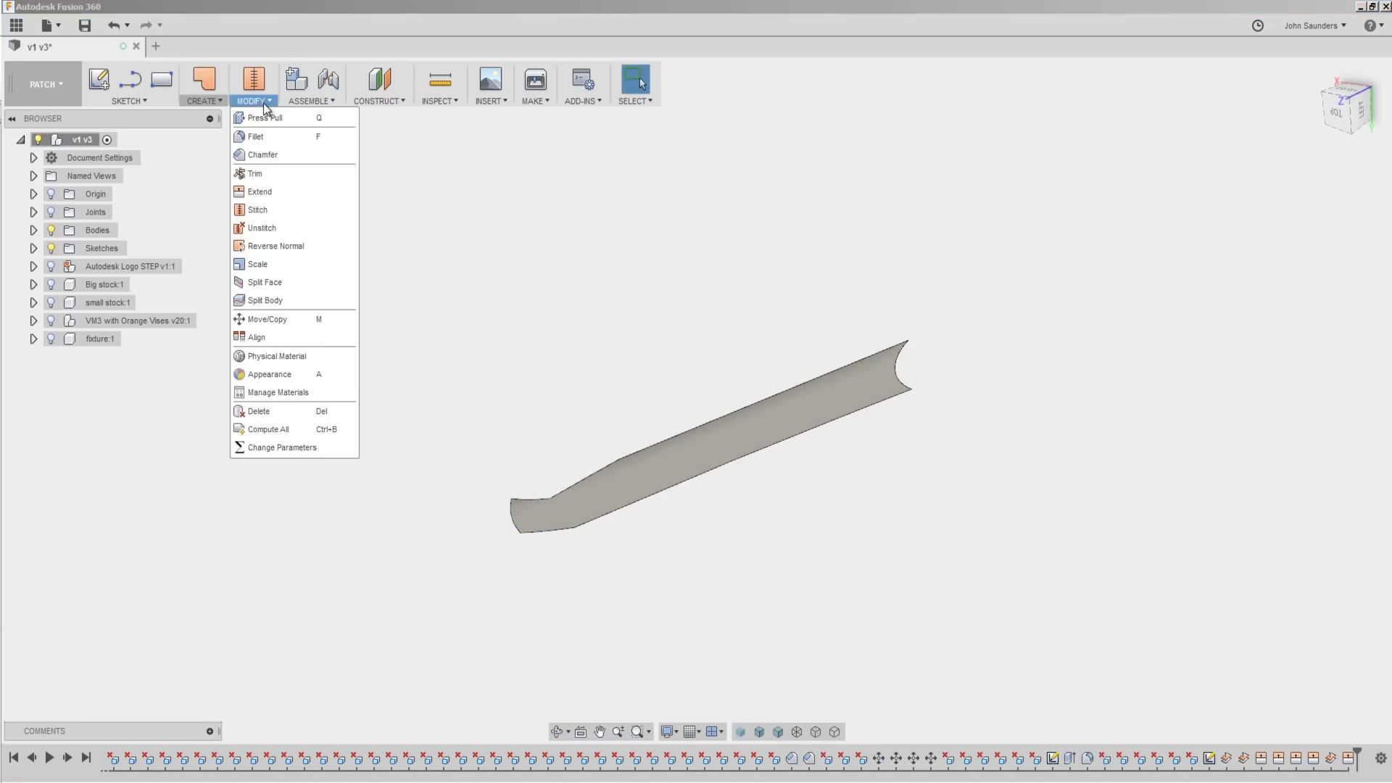
{"action": "left_click", "coordinate": [267, 194]}
{"action": "left_click", "coordinate": [897, 375]}
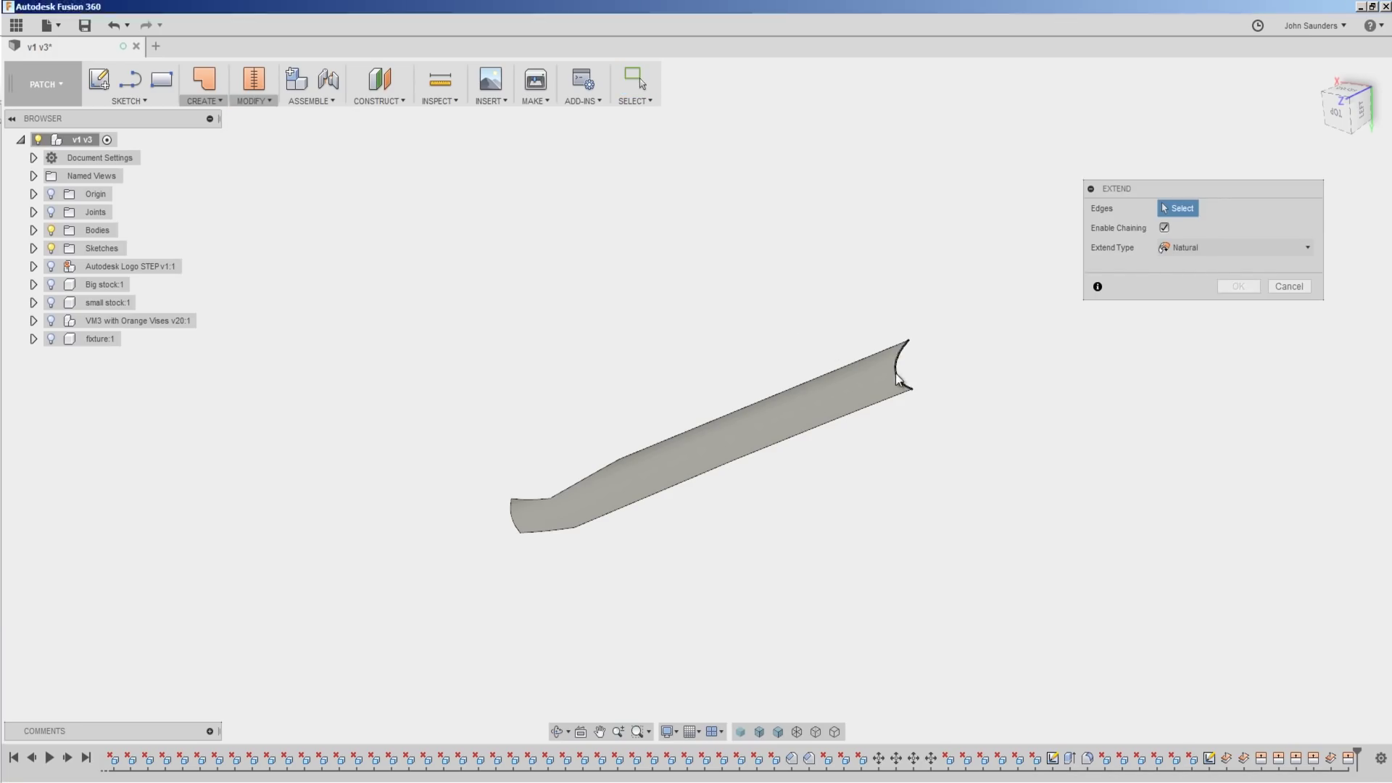
{"action": "left_click_drag", "start_coordinate": [911, 375], "coordinate": [956, 379]}
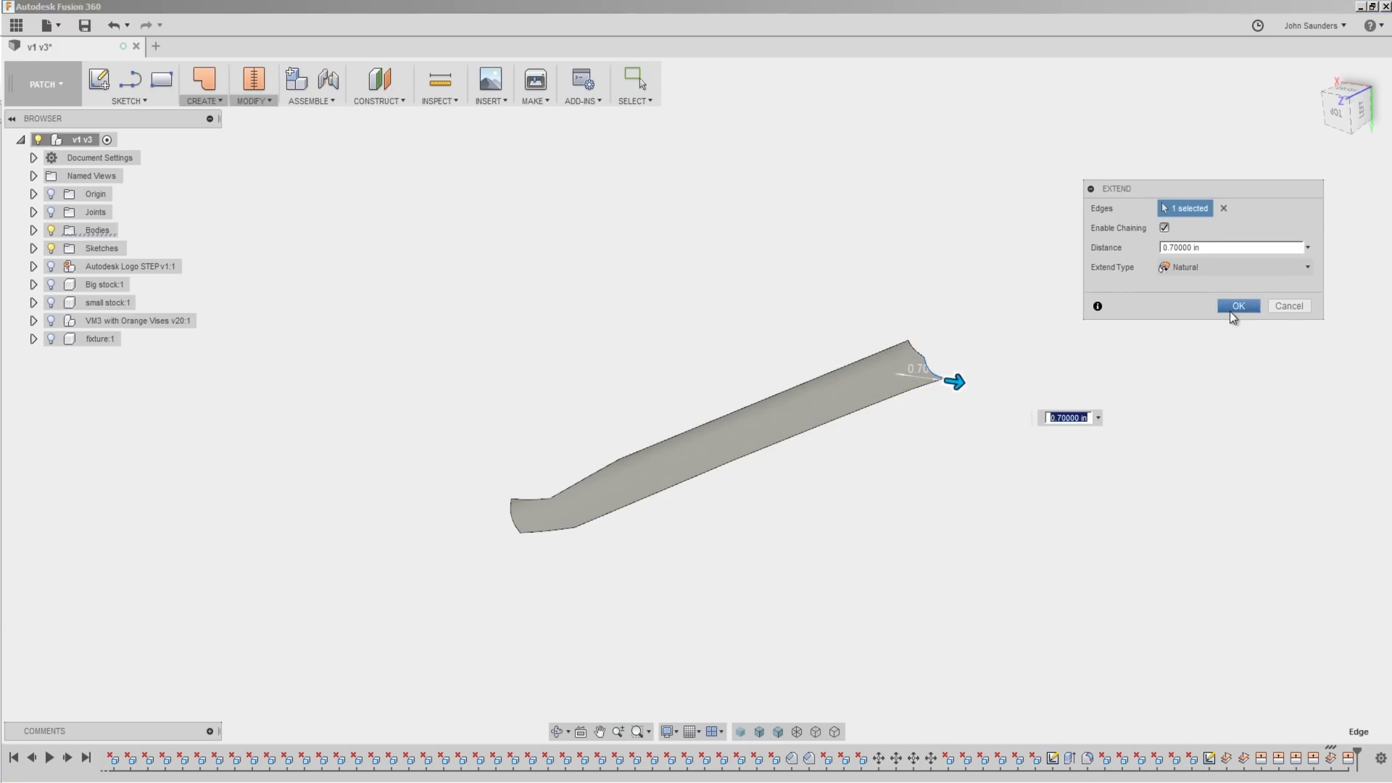
{"action": "key", "text": "Return"}
Show the Autodesk Logo STEP v1:1 component again and check how the extended surface overhangs the part
{"action": "left_click", "coordinate": [52, 266]}
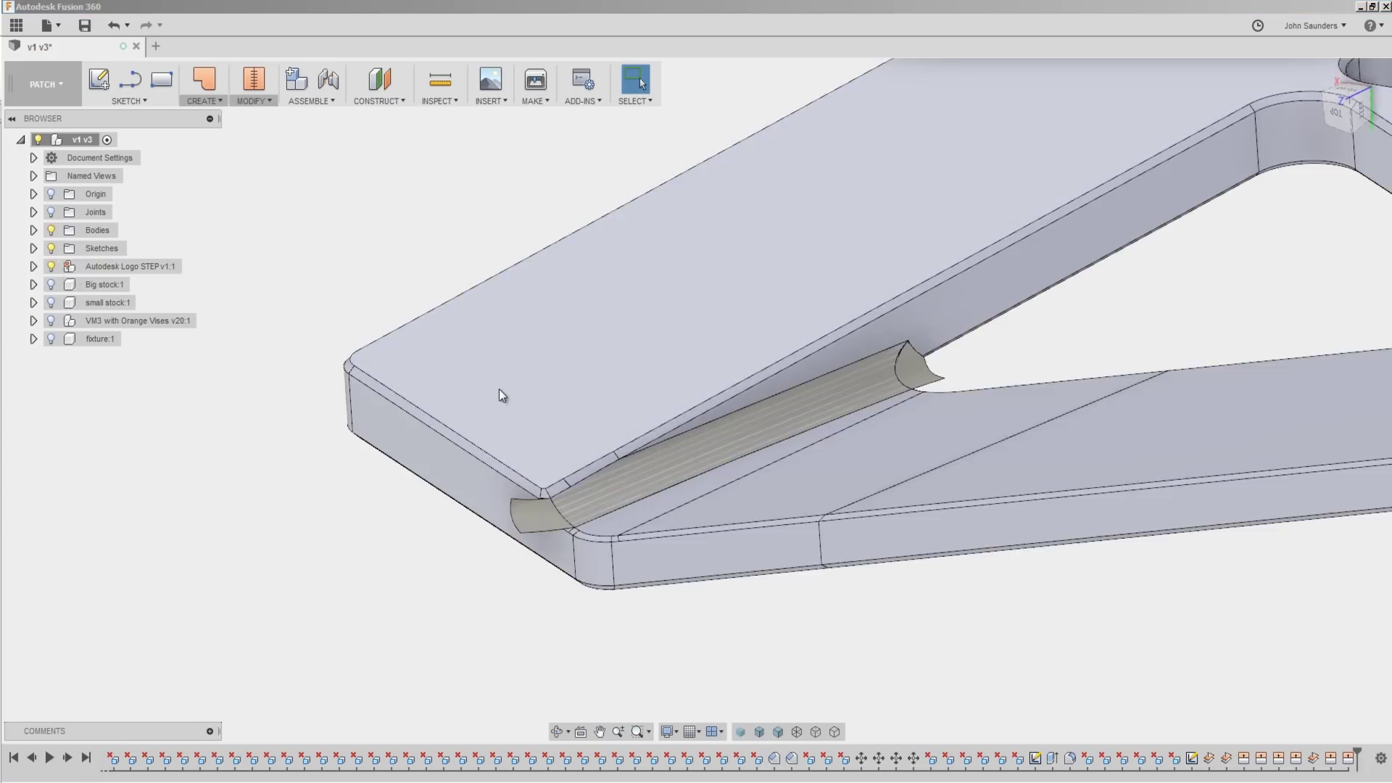
{"action": "middle_click_drag", "start_coordinate": [499, 388], "coordinate": [506, 373], "text": "shift"}
{"action": "scroll", "coordinate": [504, 392], "scroll_direction": "up", "scroll_amount": 3}
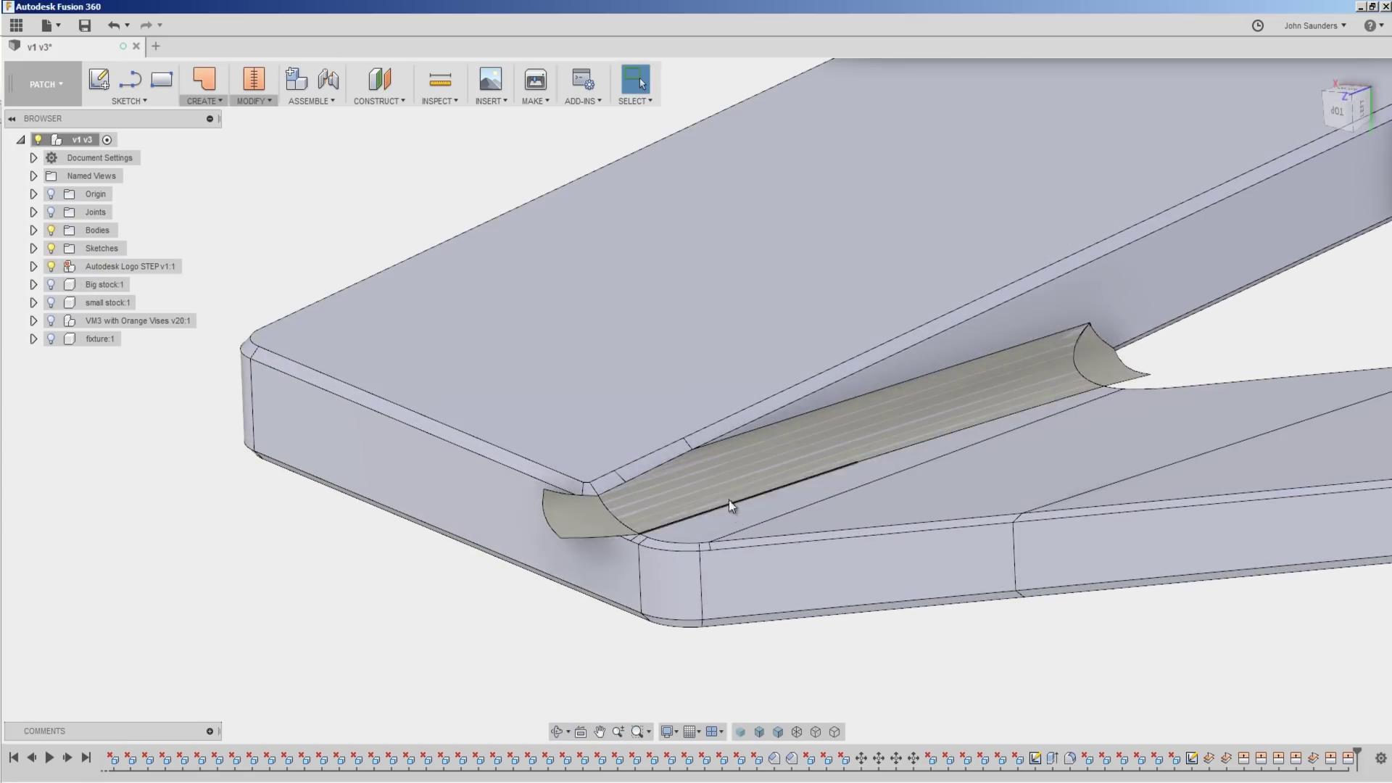
Switch to the CAM workspace and display the toolpath of the Parallel5 (5) operation over the extended surface
{"action": "middle_click_drag", "start_coordinate": [653, 491], "coordinate": [700, 484], "text": "shift"}
{"action": "scroll", "coordinate": [701, 484], "scroll_direction": "up", "scroll_amount": 6}
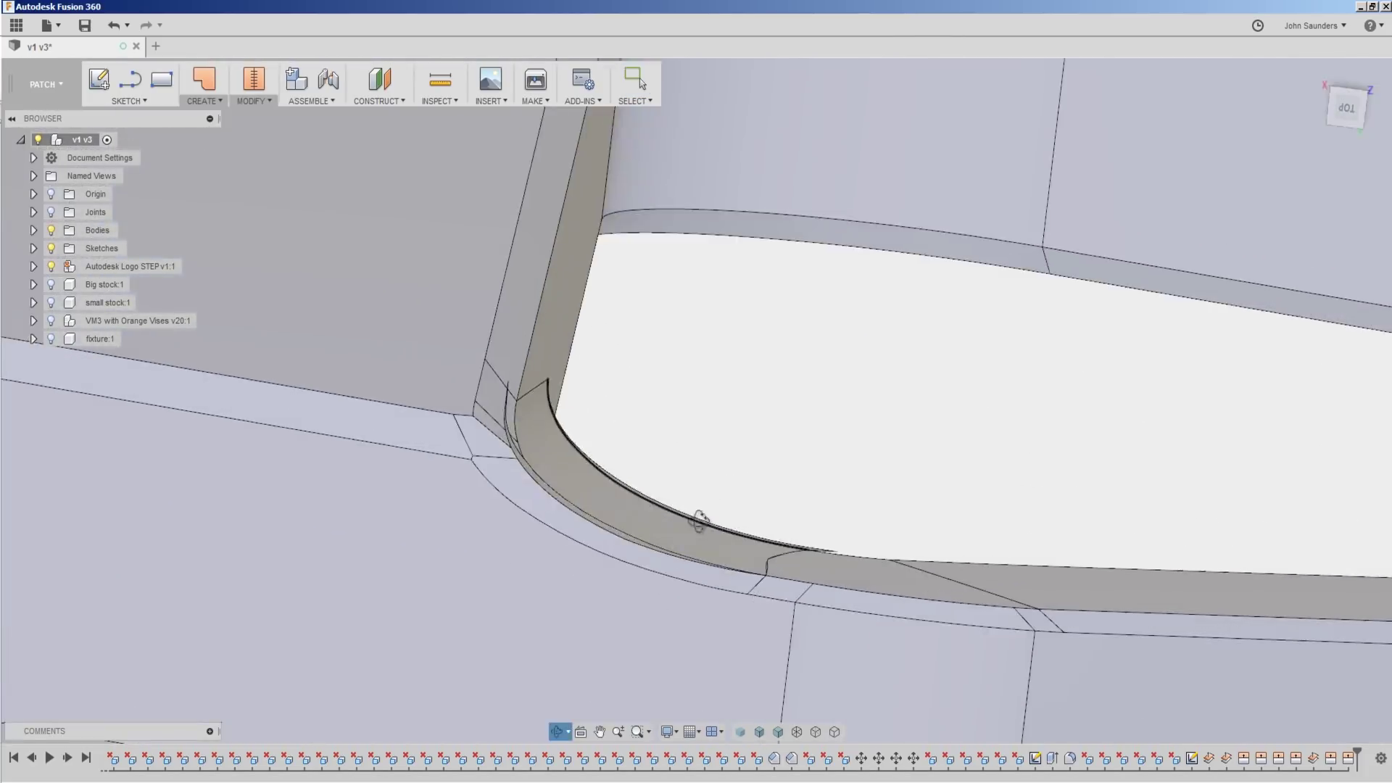
{"action": "scroll", "coordinate": [698, 523], "scroll_direction": "down", "scroll_amount": 3}
{"action": "mouse_move", "coordinate": [689, 532]}
{"action": "middle_mouse_down", "text": "shift"}
{"action": "mouse_move", "coordinate": [678, 529]}
{"action": "mouse_move", "coordinate": [706, 506]}
{"action": "middle_mouse_up", "text": "shift"}
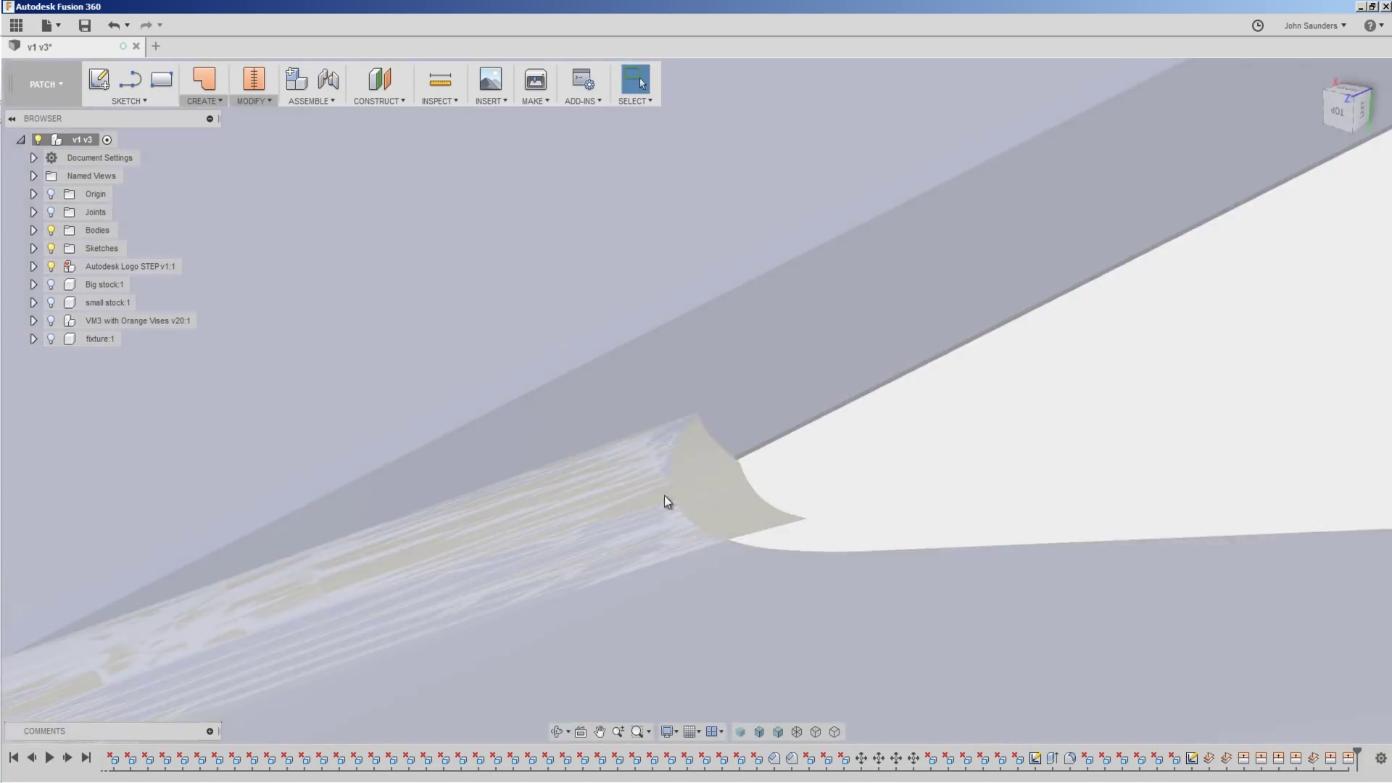
{"action": "middle_click_drag", "start_coordinate": [662, 500], "coordinate": [207, 254], "text": "shift"}
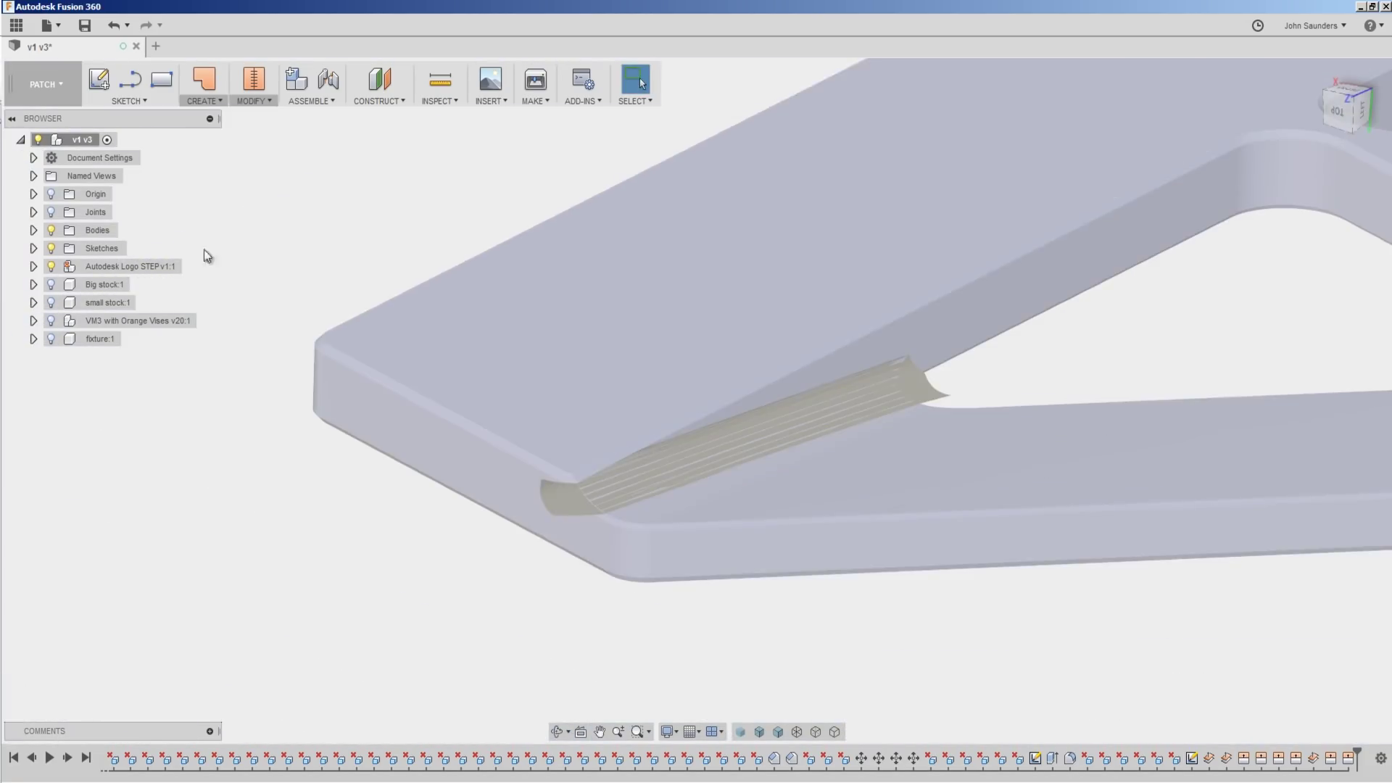
{"action": "left_click", "coordinate": [64, 101]}
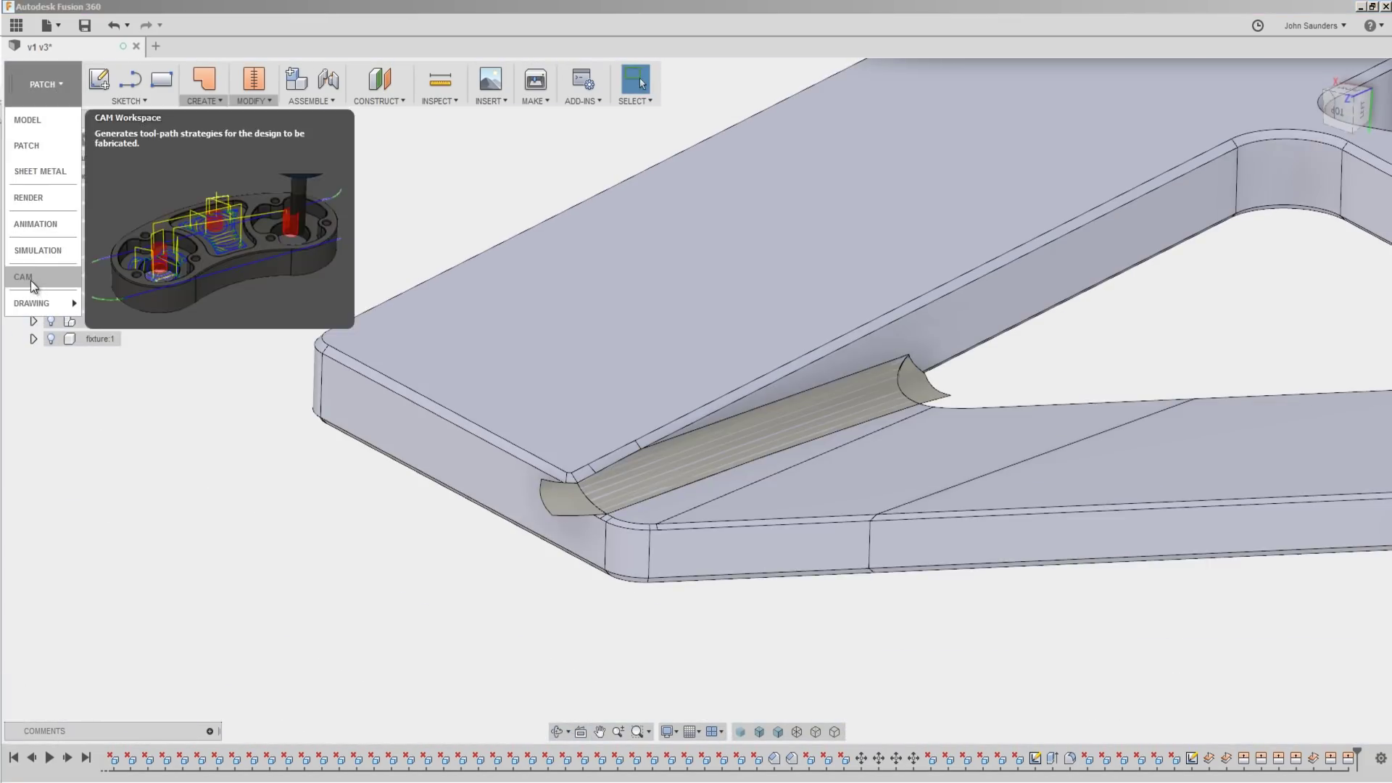
{"action": "left_click", "coordinate": [31, 279]}
{"action": "left_click", "coordinate": [159, 410]}
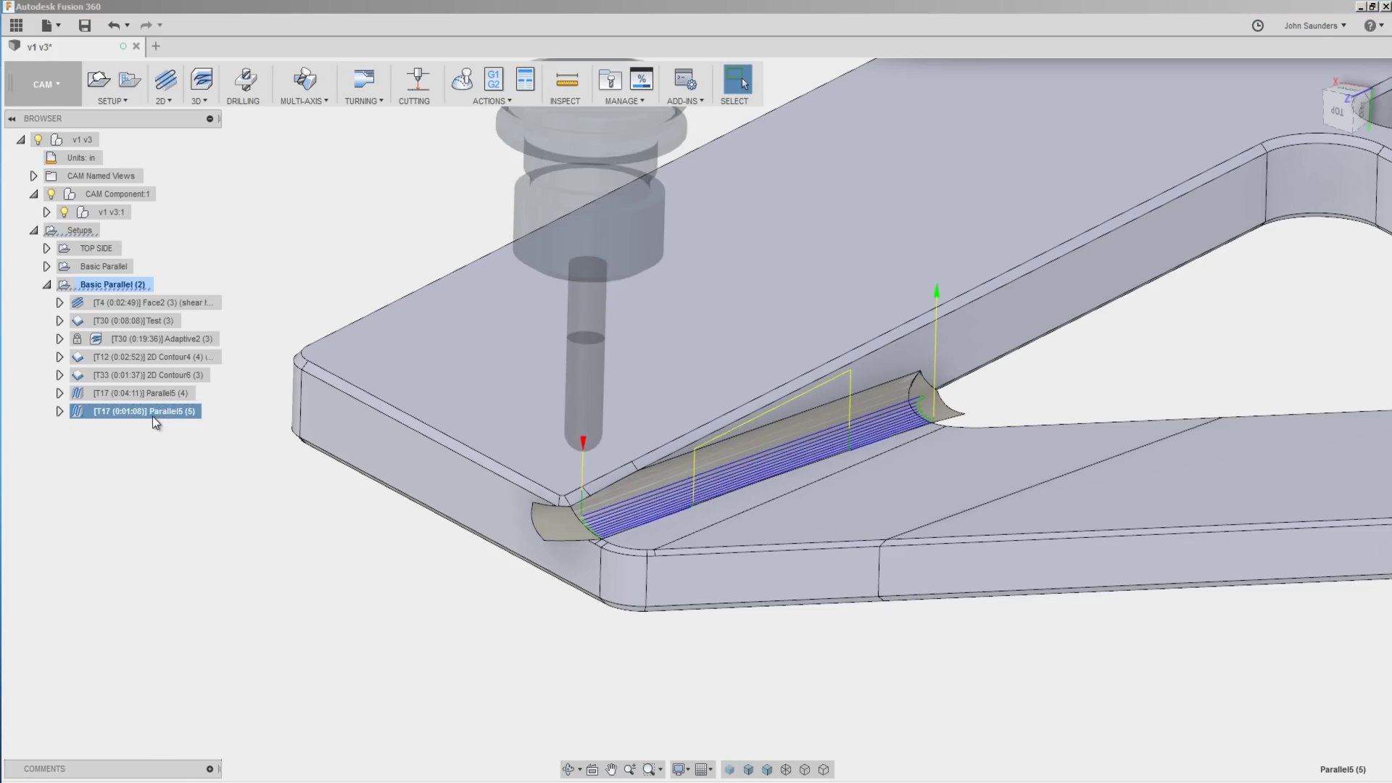
Replace the machining boundary of Parallel5 (5) with the edge chain around the extended patch surface and regenerate the toolpath
{"action": "right_click", "coordinate": [152, 417]}
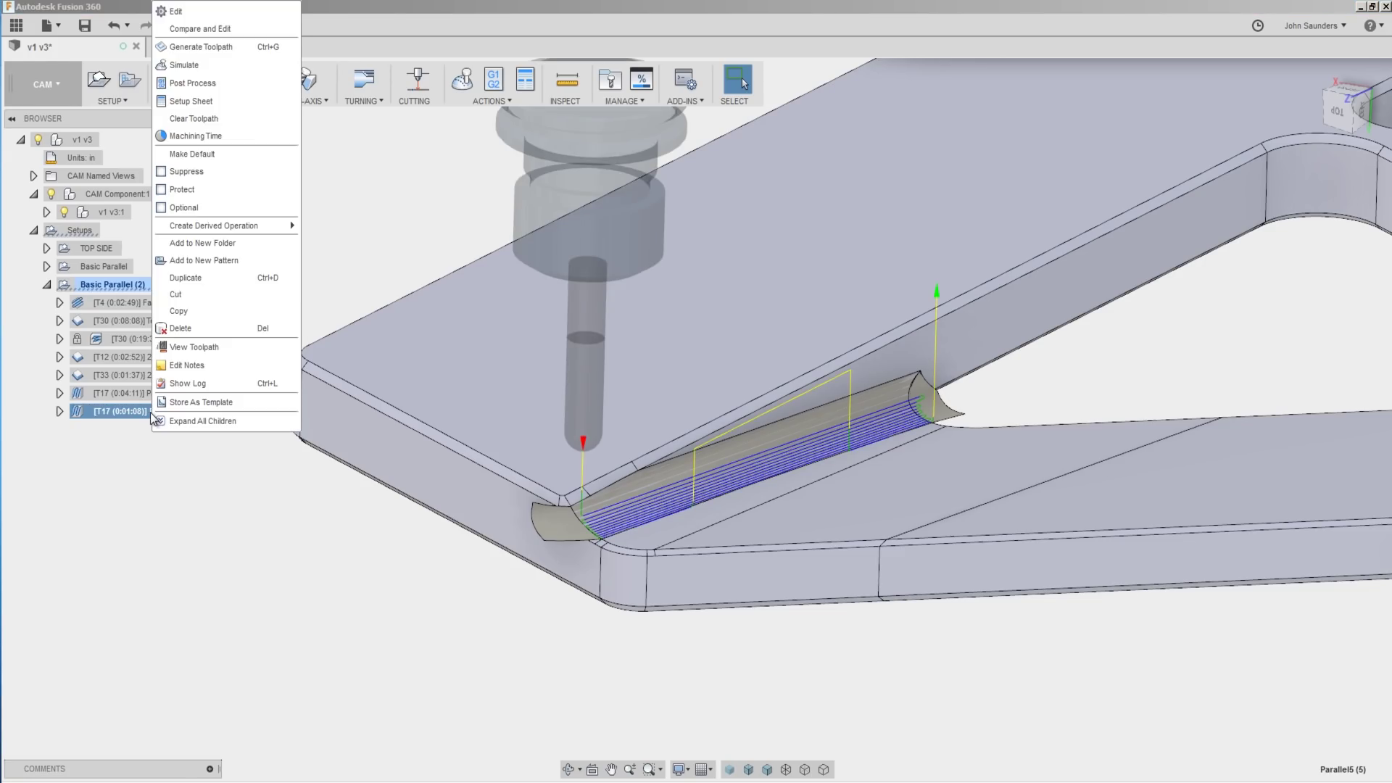
{"action": "left_click", "coordinate": [219, 16]}
{"action": "left_click", "coordinate": [1137, 175]}
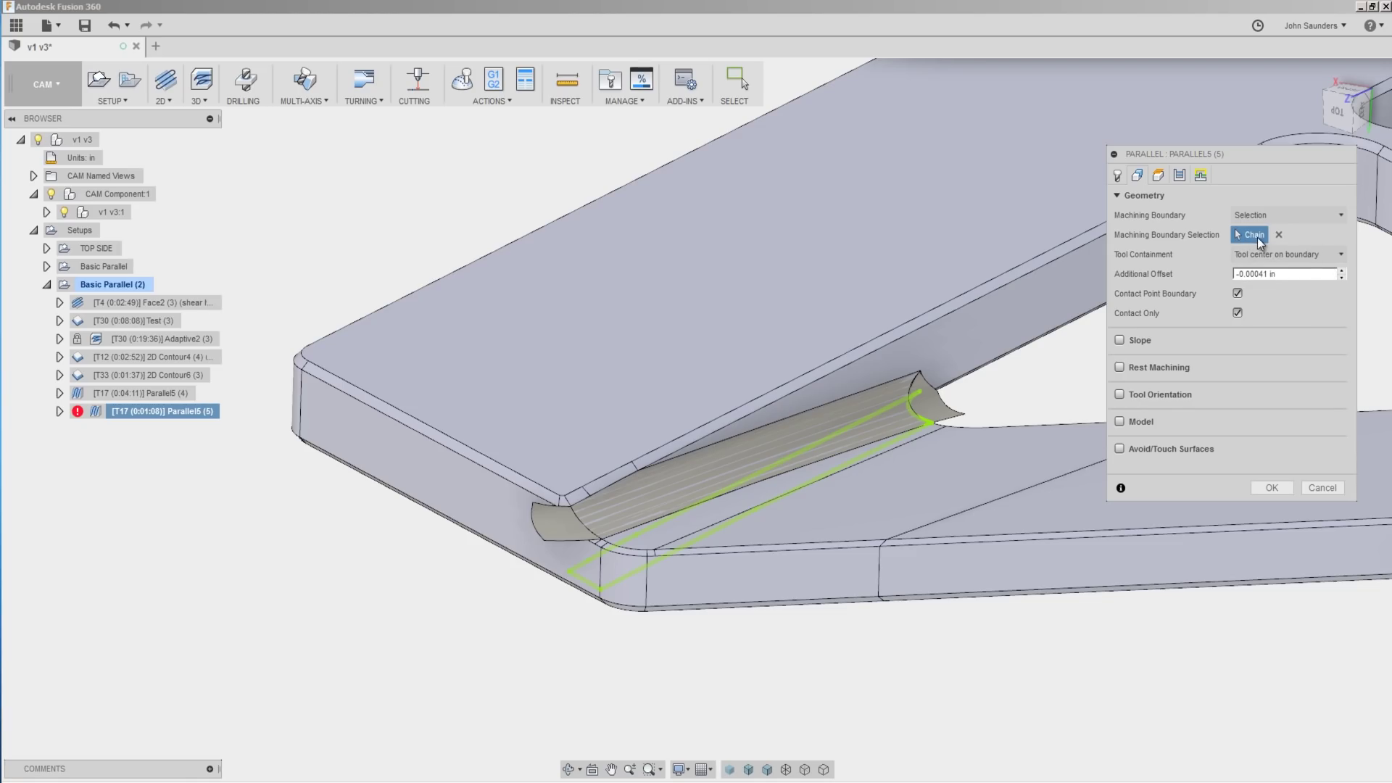
{"action": "left_click", "coordinate": [1279, 235]}
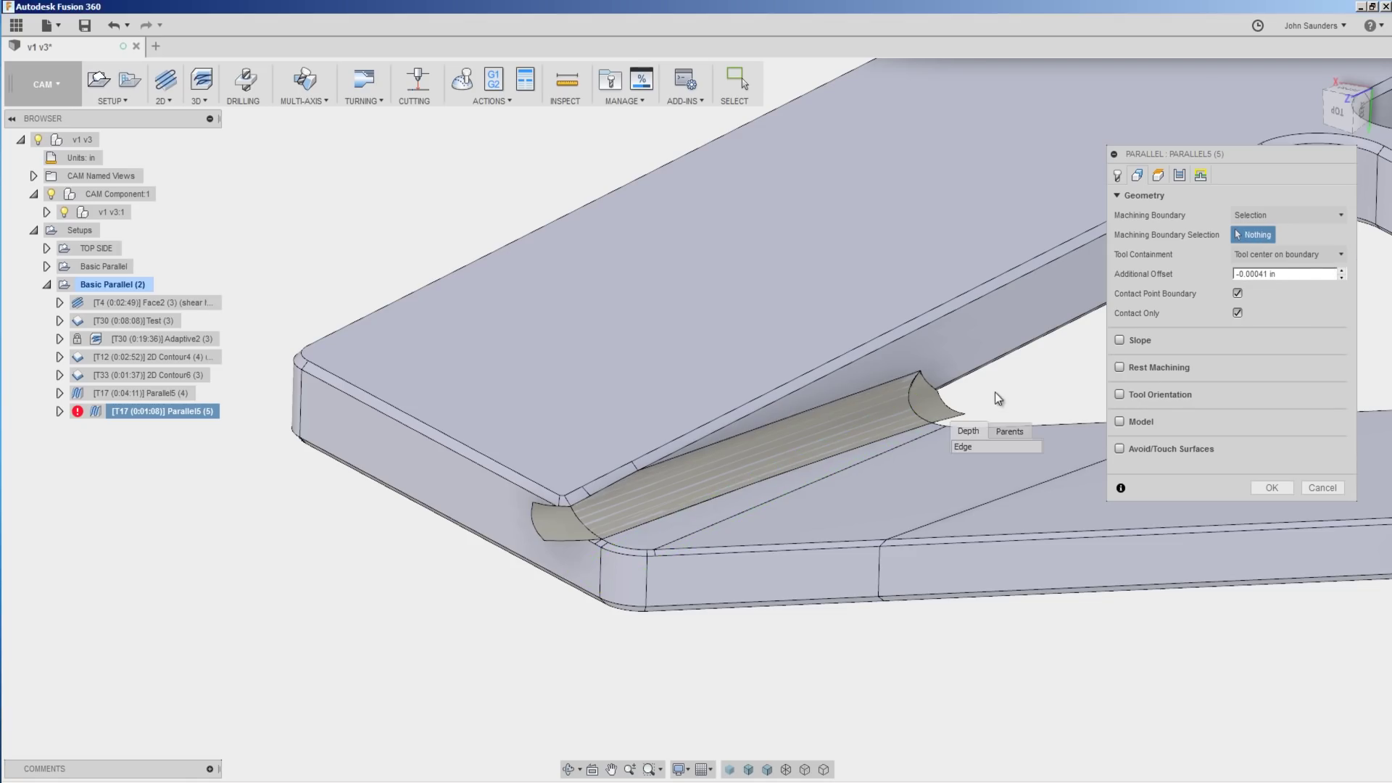
{"action": "left_click", "coordinate": [953, 410]}
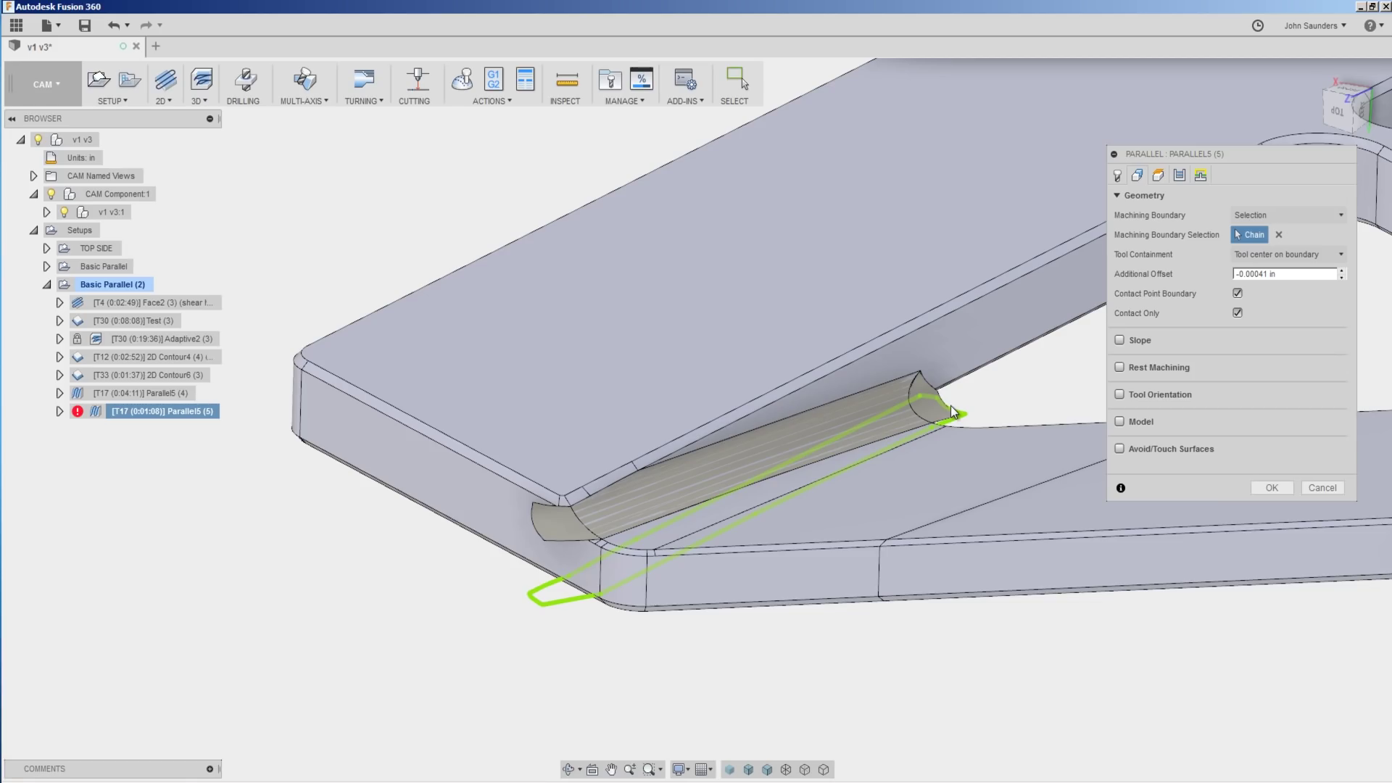
{"action": "left_click", "coordinate": [1271, 488]}
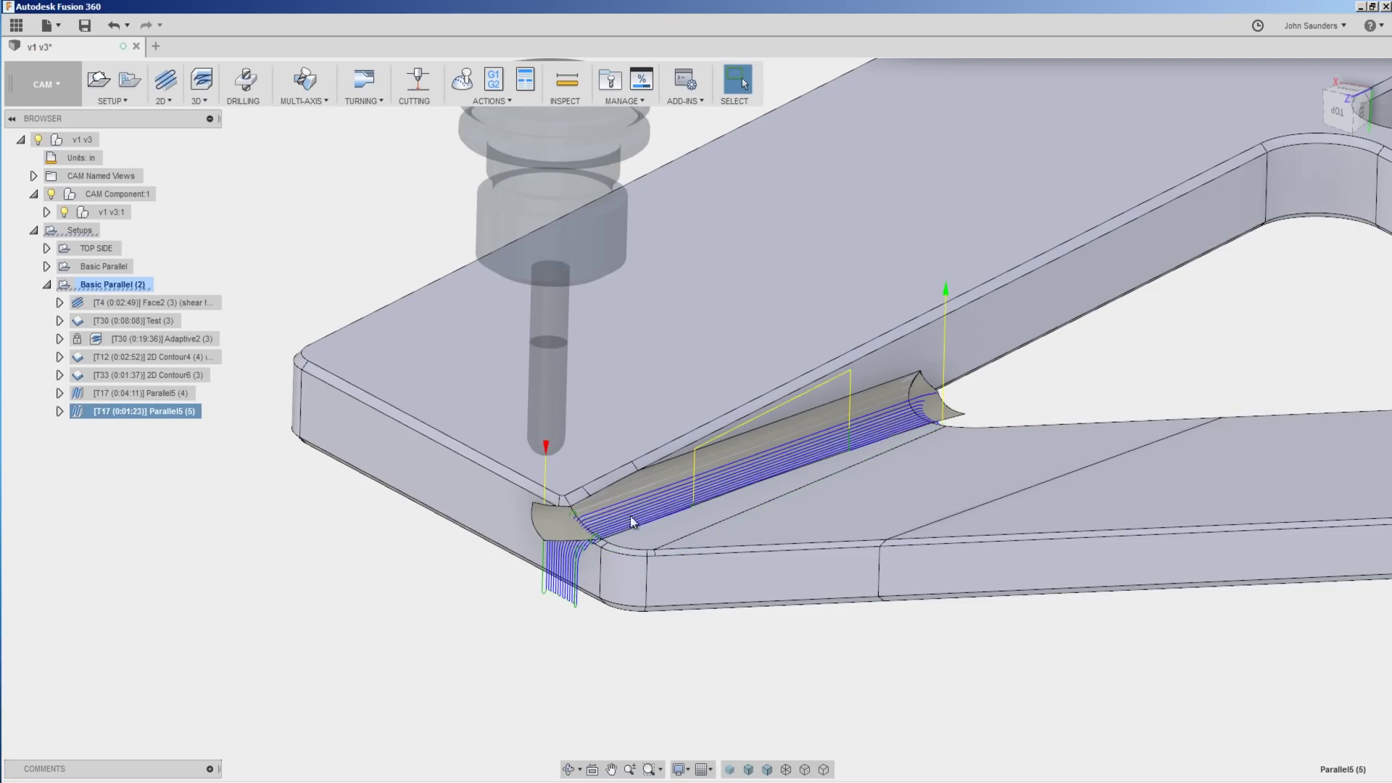
Enable the Model option in Parallel5 (5), add the extended patch surface as a model surface with the setup model included, and regenerate
{"action": "right_click", "coordinate": [168, 419]}
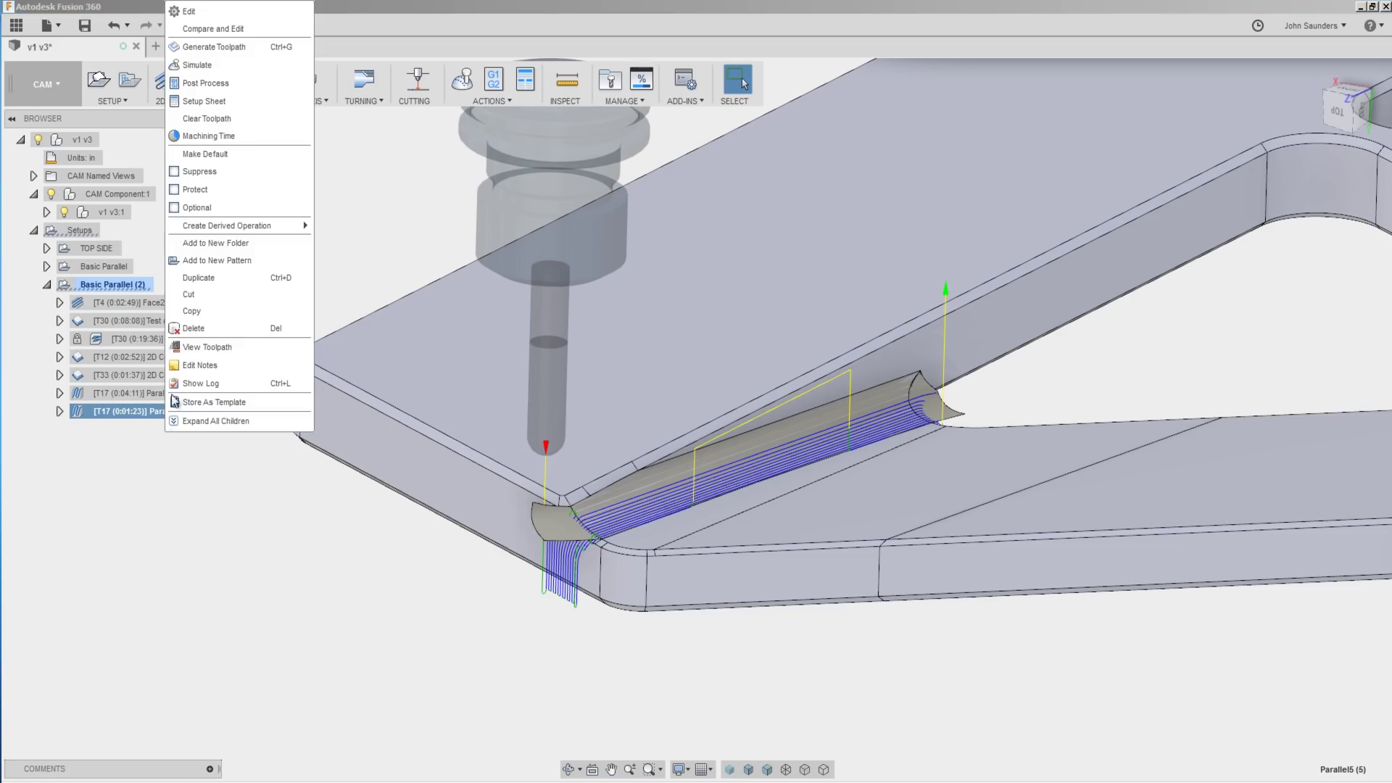
{"action": "left_click", "coordinate": [198, 12]}
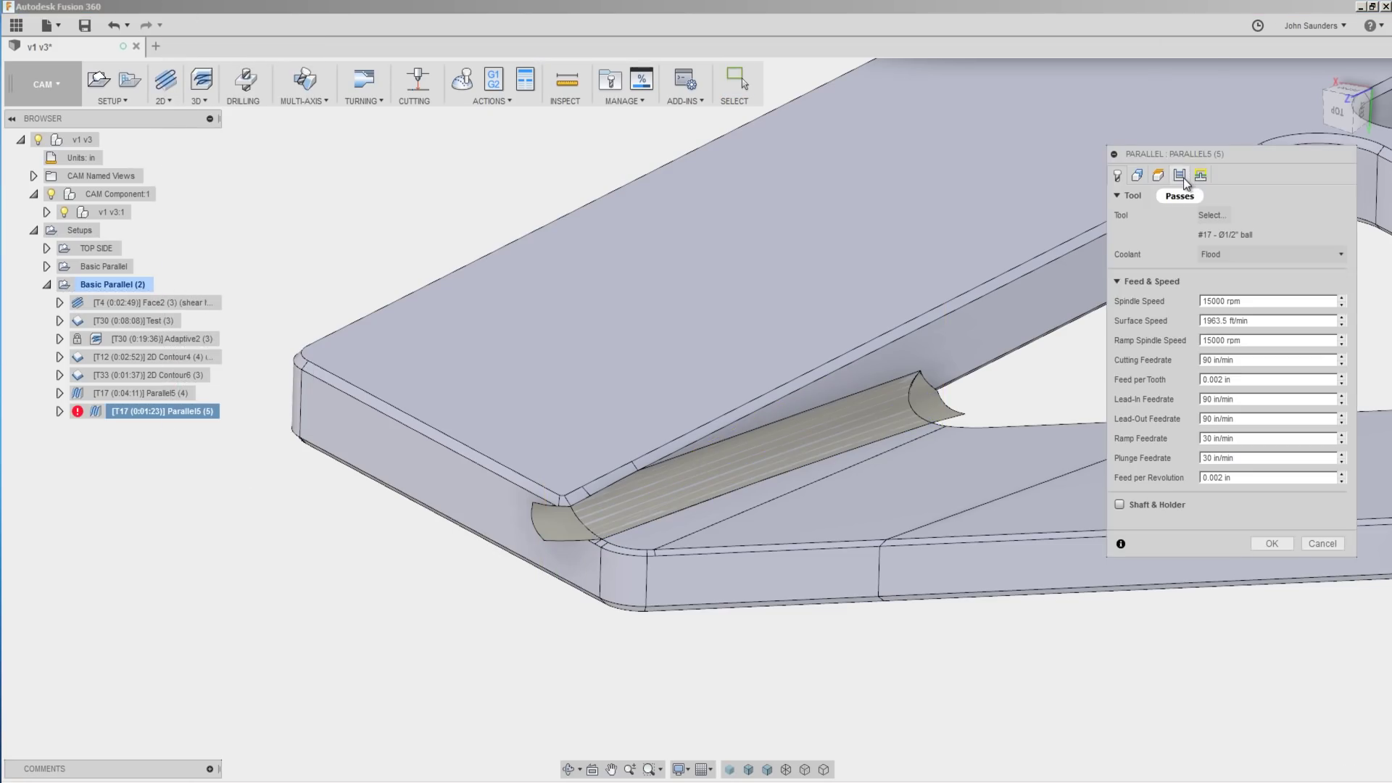
{"action": "left_click", "coordinate": [1137, 174]}
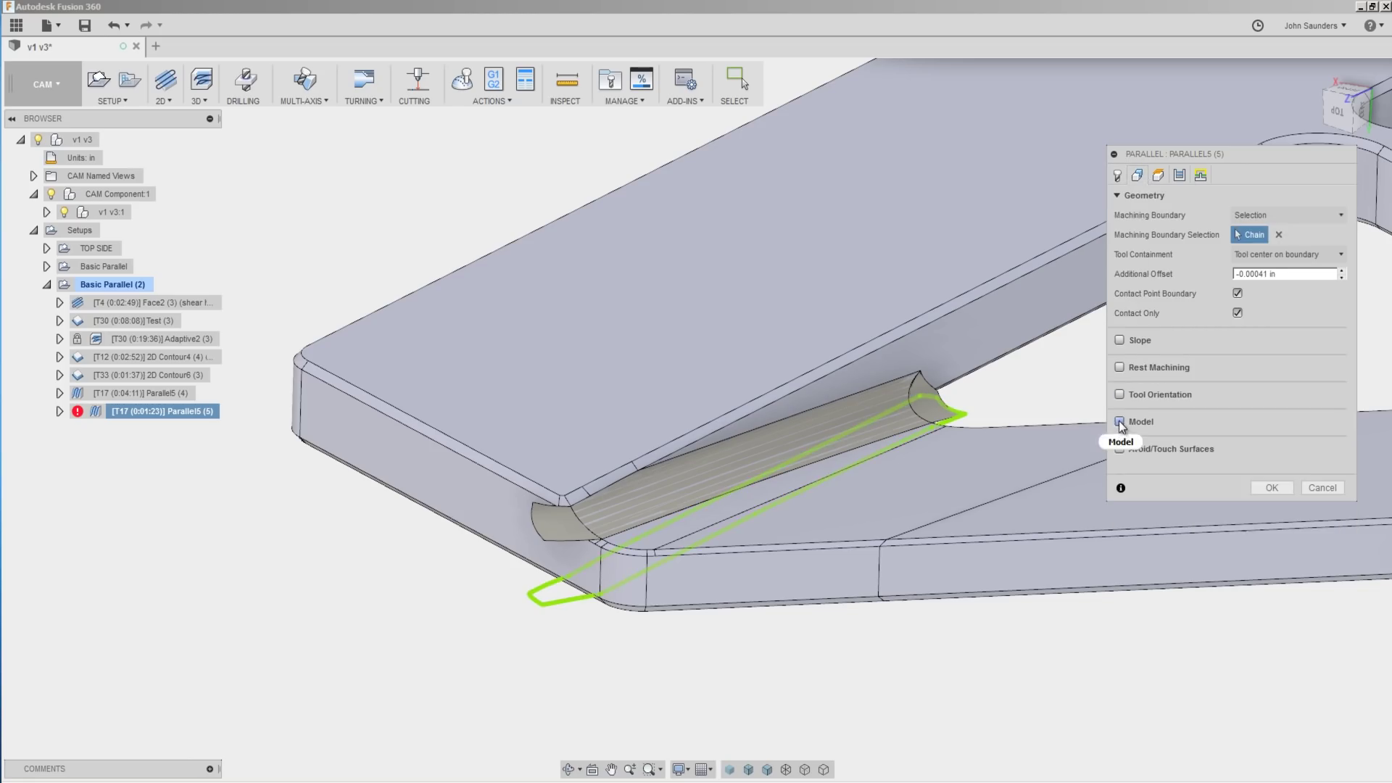
{"action": "left_click", "coordinate": [1120, 423]}
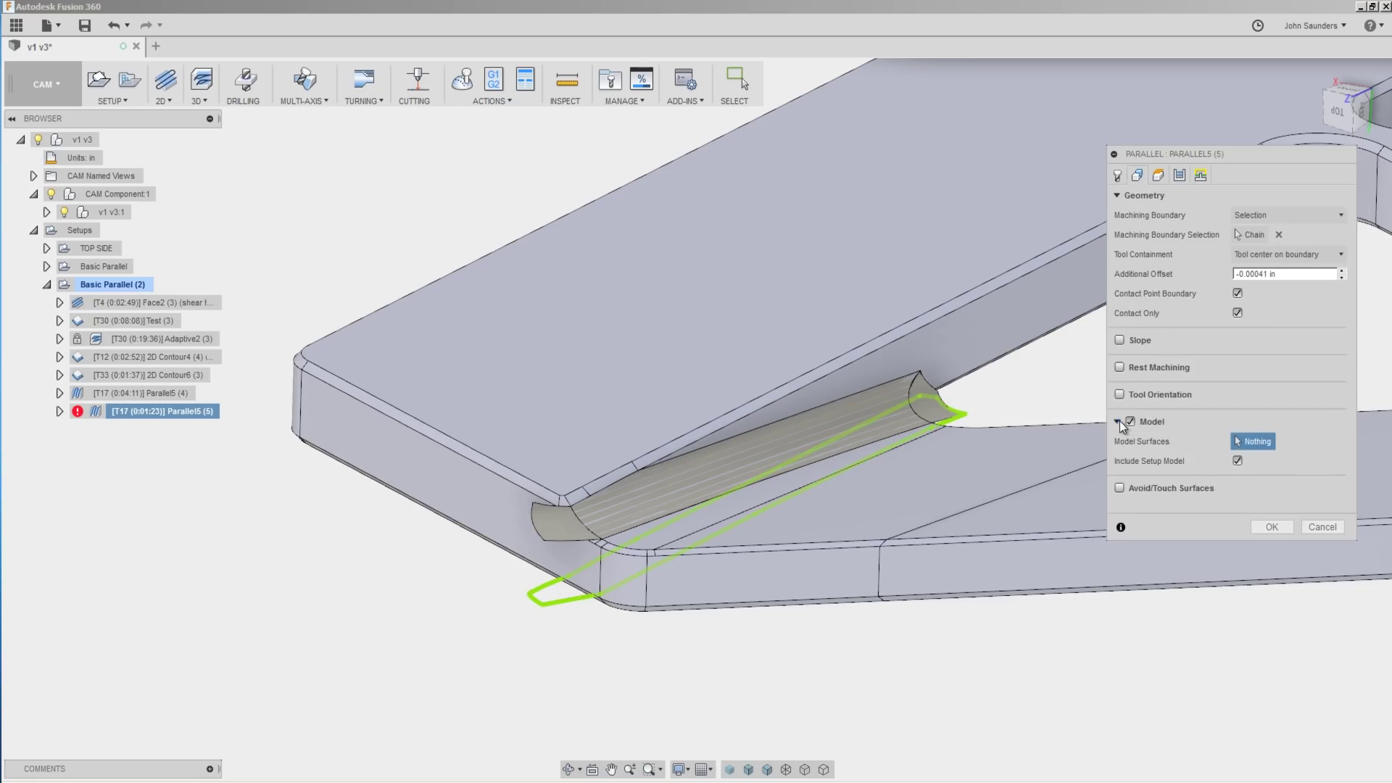
{"action": "left_click", "coordinate": [952, 418]}
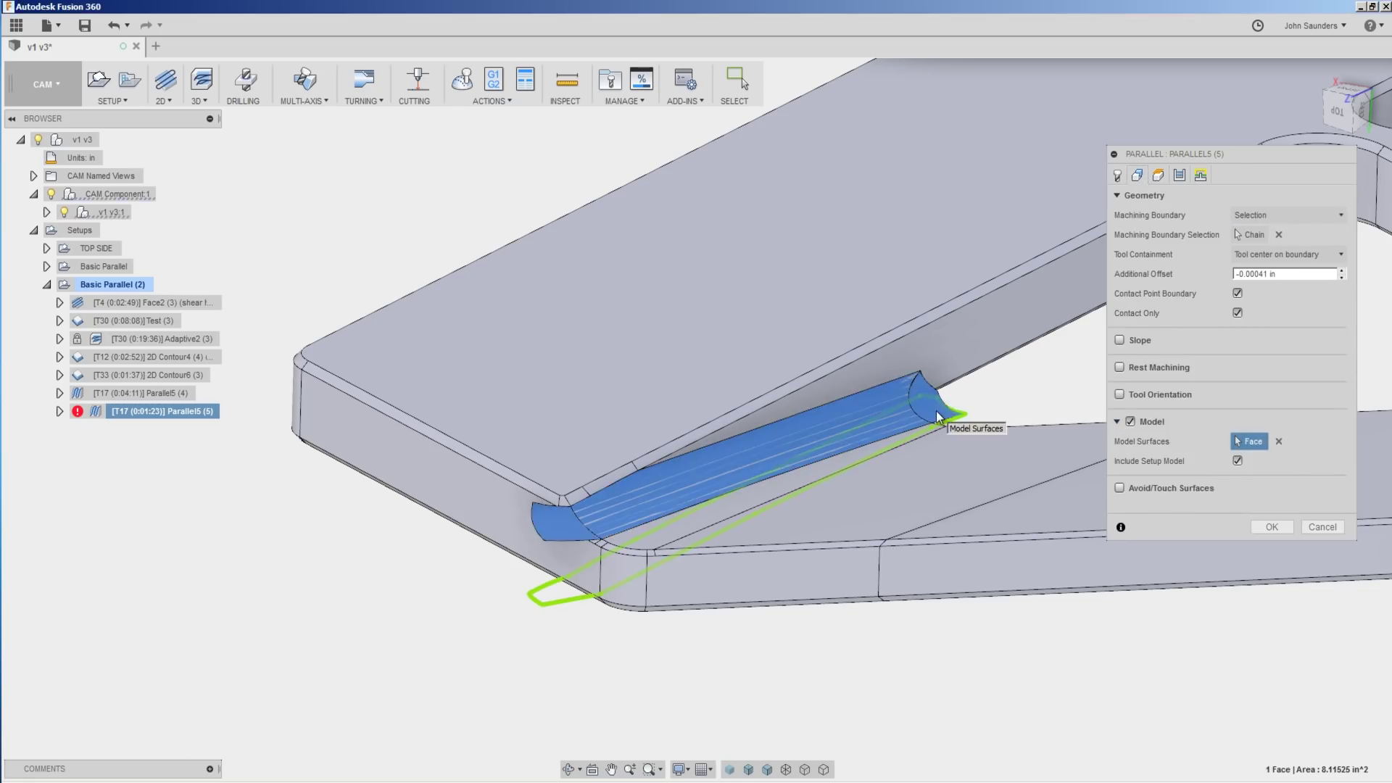
{"action": "left_click", "coordinate": [1272, 528]}
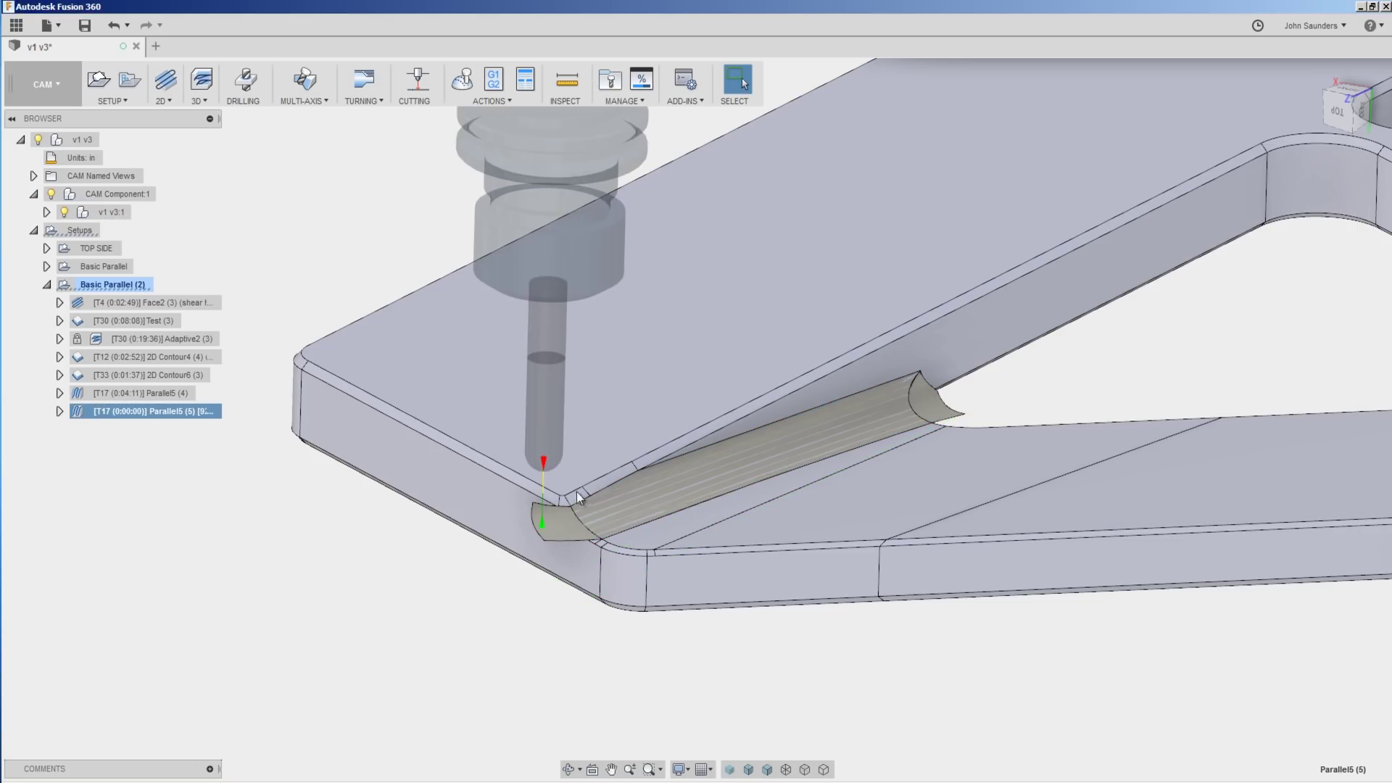
Examine how the Parallel5 (5) toolpath runs along the extended surface and past both of its ends
{"action": "middle_click_drag", "start_coordinate": [689, 507], "coordinate": [446, 531], "text": "shift"}
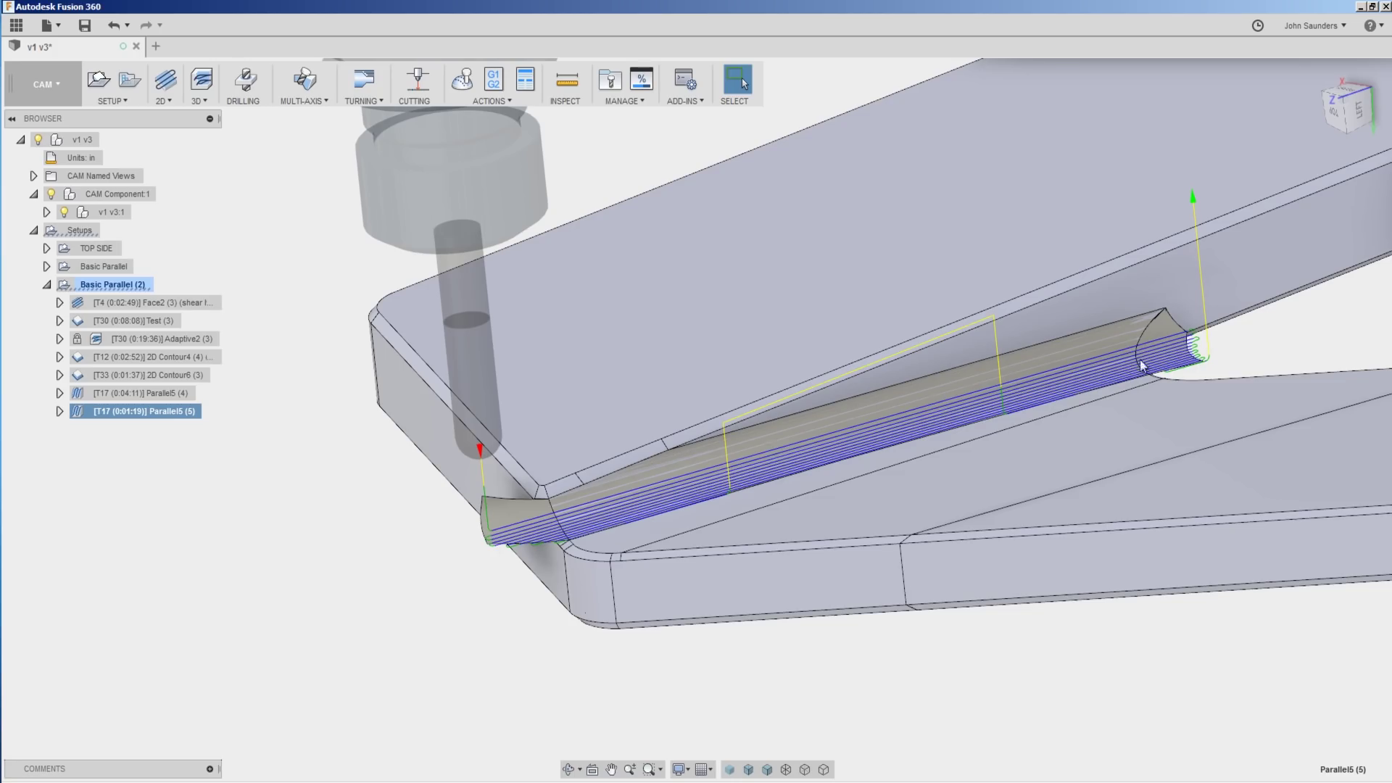
{"action": "scroll", "coordinate": [1142, 366], "scroll_direction": "down", "scroll_amount": 3}
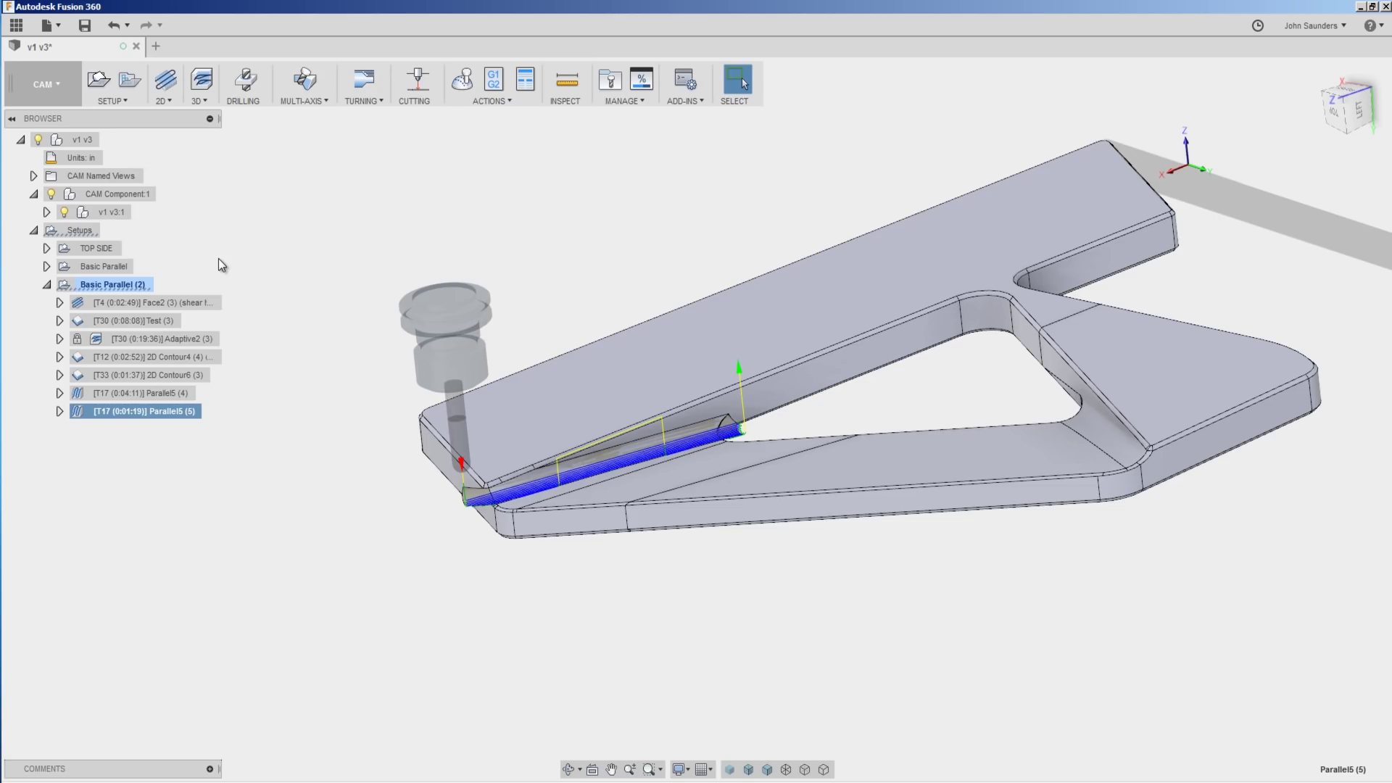
{"action": "scroll", "coordinate": [580, 250], "scroll_direction": "up", "scroll_amount": 3}
{"action": "scroll", "coordinate": [689, 296], "scroll_direction": "down", "scroll_amount": 2}
{"action": "middle_click_drag", "start_coordinate": [696, 290], "coordinate": [538, 255], "text": "shift"}
{"action": "left_click", "coordinate": [506, 316]}
{"action": "left_click", "coordinate": [141, 415]}
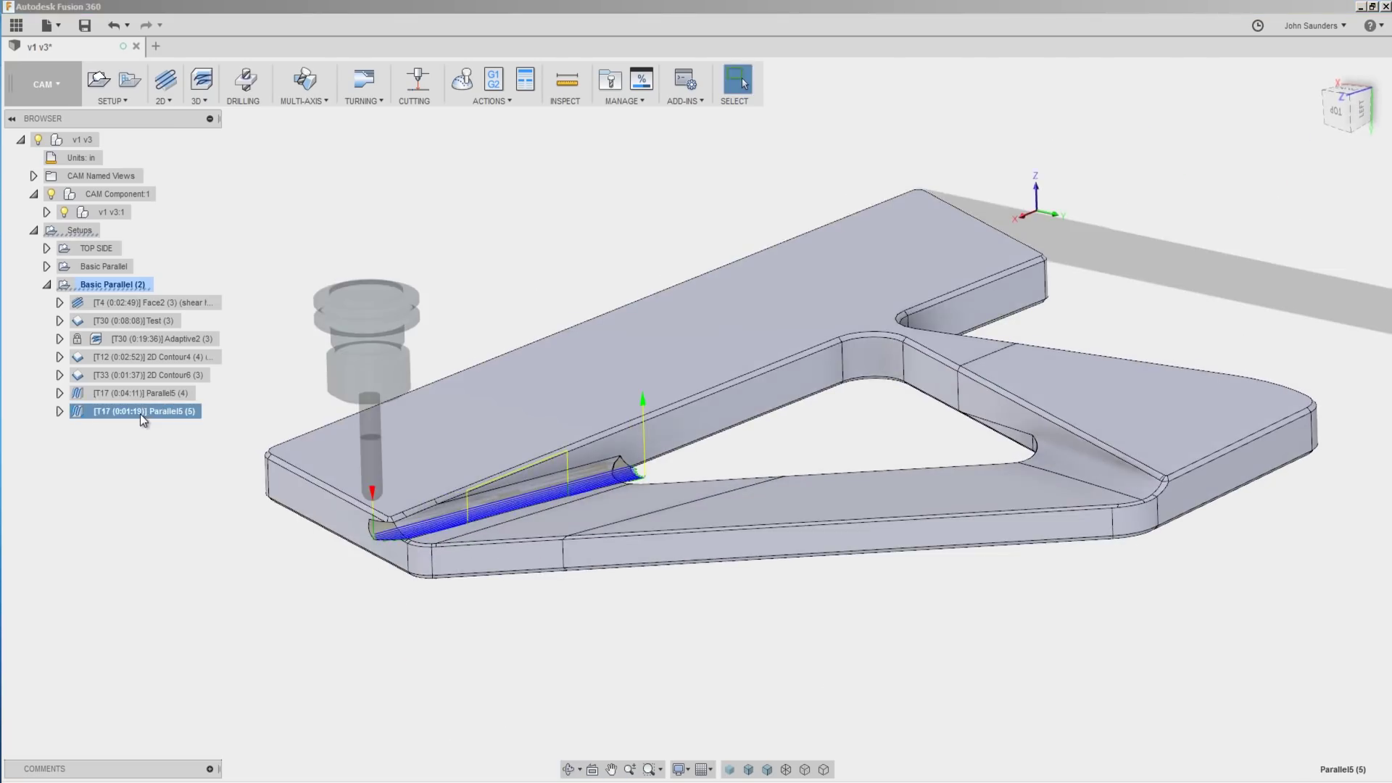